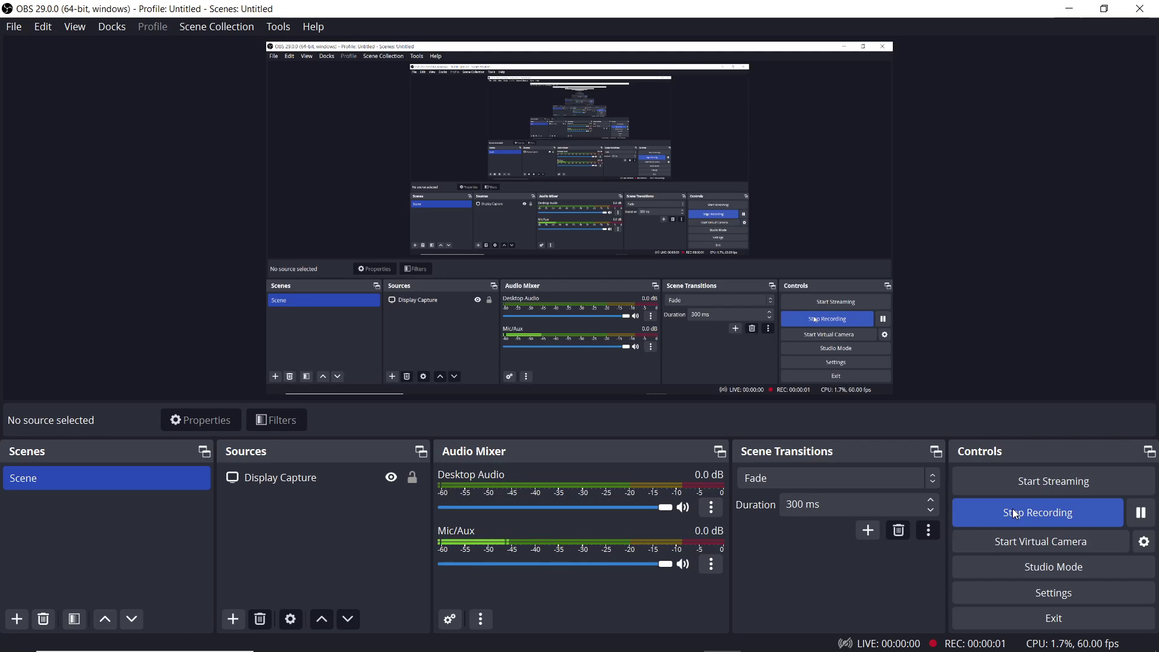
- Switch to the Excel workbook and examine the caf, cao, al and bao input columns and the actual CA column
mouse_move(626, 633)
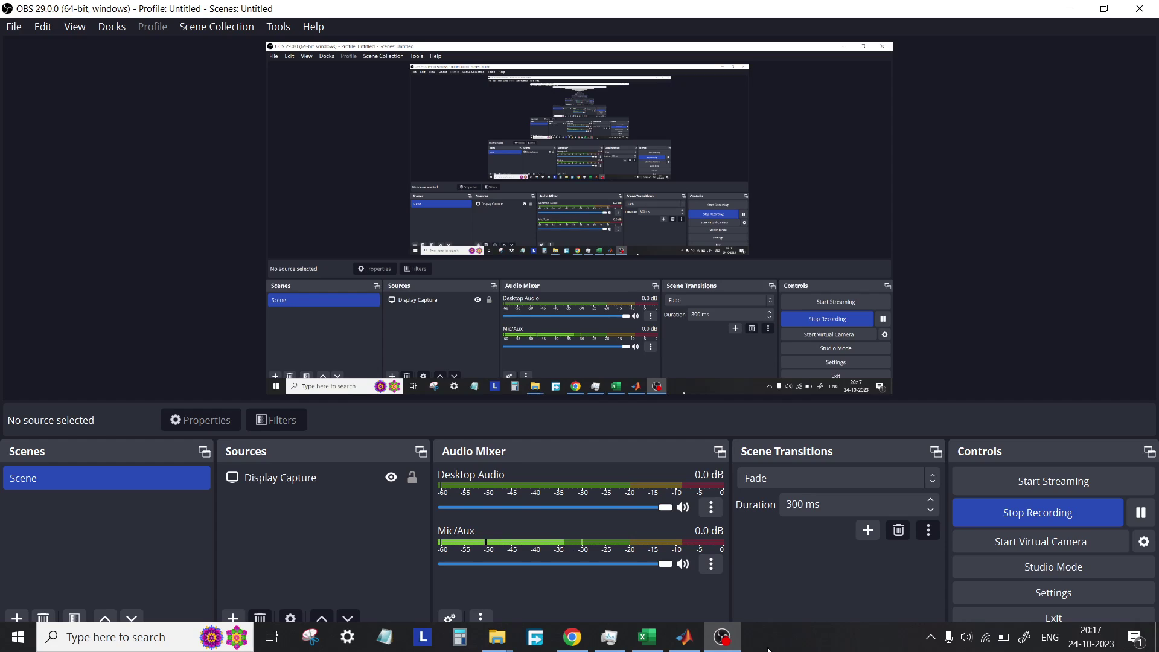
click(647, 637)
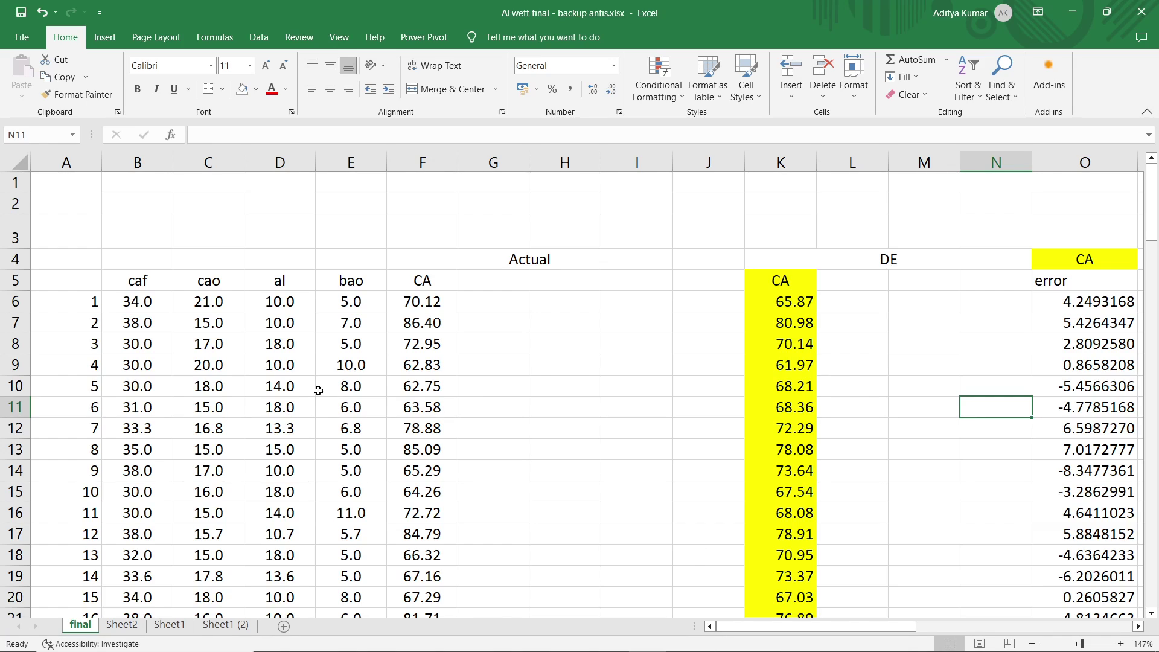
click(150, 312)
drag(150, 311, 350, 601)
scroll(306, 453, up, 1)
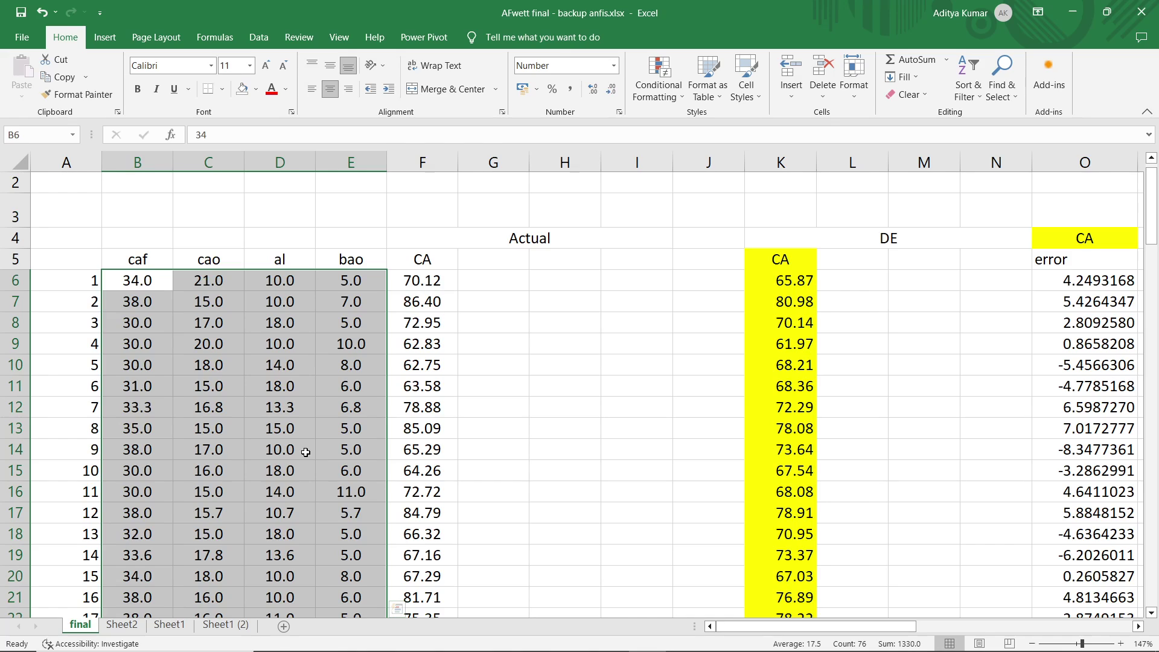
drag(140, 258, 150, 441)
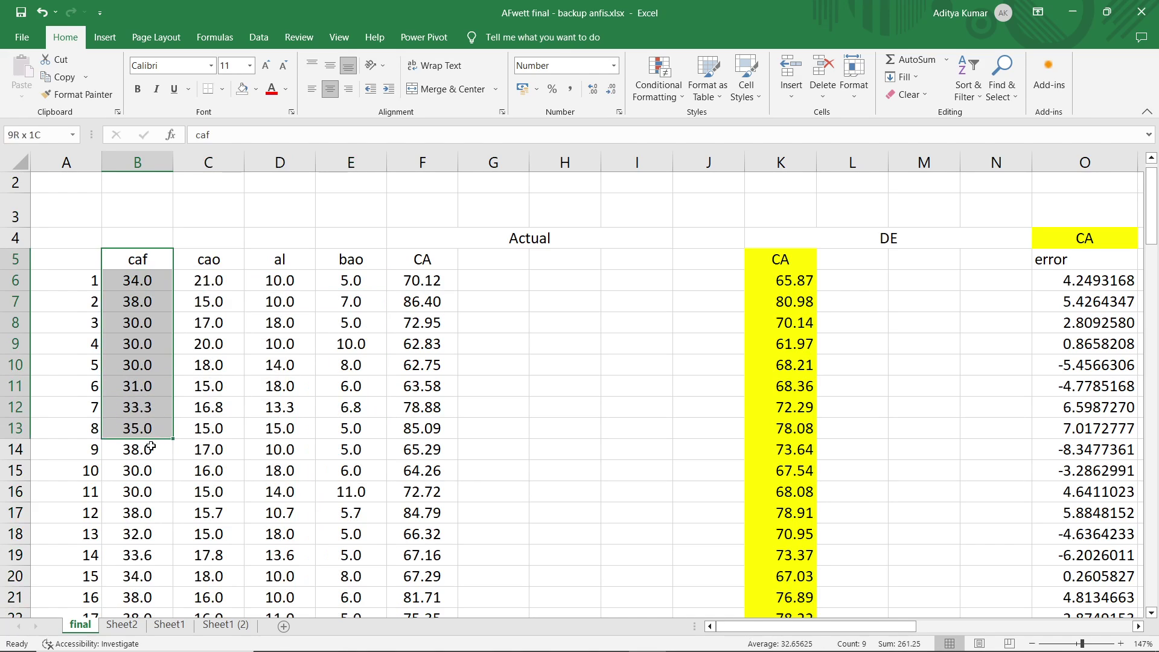
drag(219, 259, 218, 469)
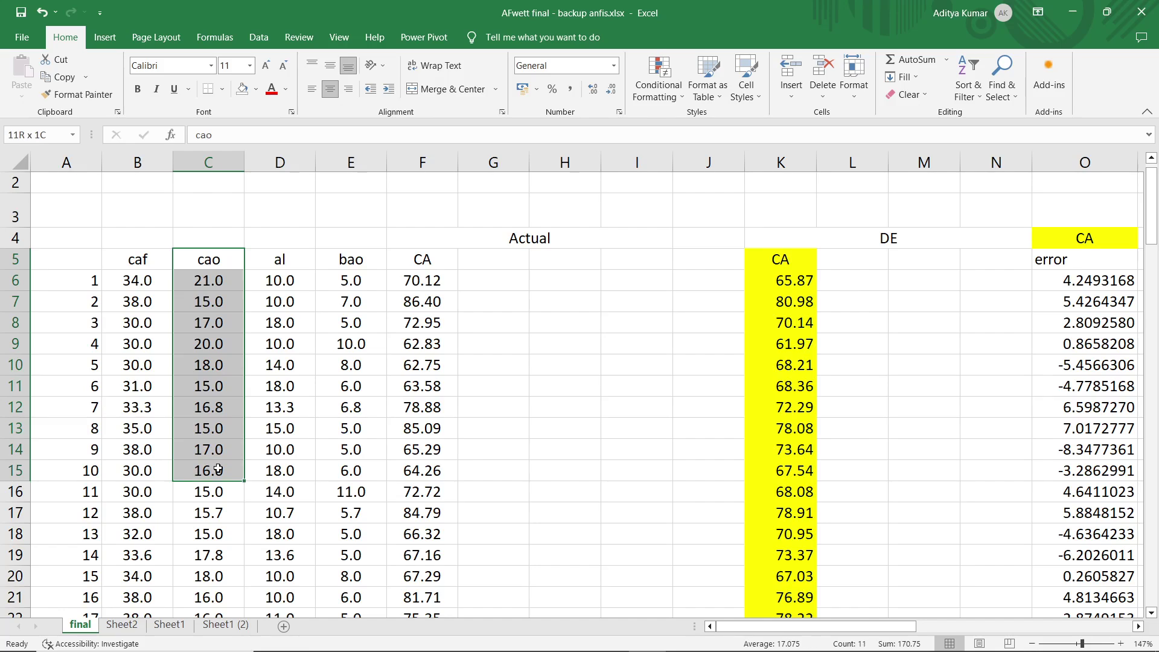
drag(294, 250, 314, 492)
drag(341, 250, 352, 492)
drag(135, 273, 352, 537)
drag(414, 281, 415, 522)
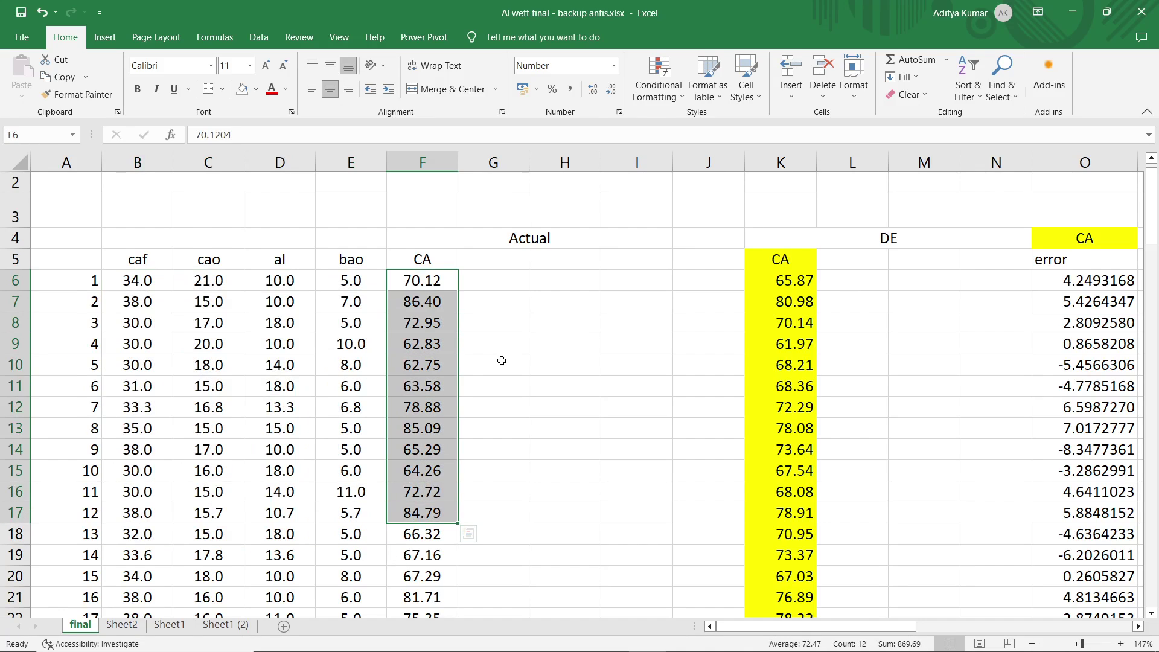
- Examine the remaining data rows, the highlighted DE column of CA values and the error column on the final sheet
scroll(501, 361, down, 8)
scroll(497, 352, up, 2)
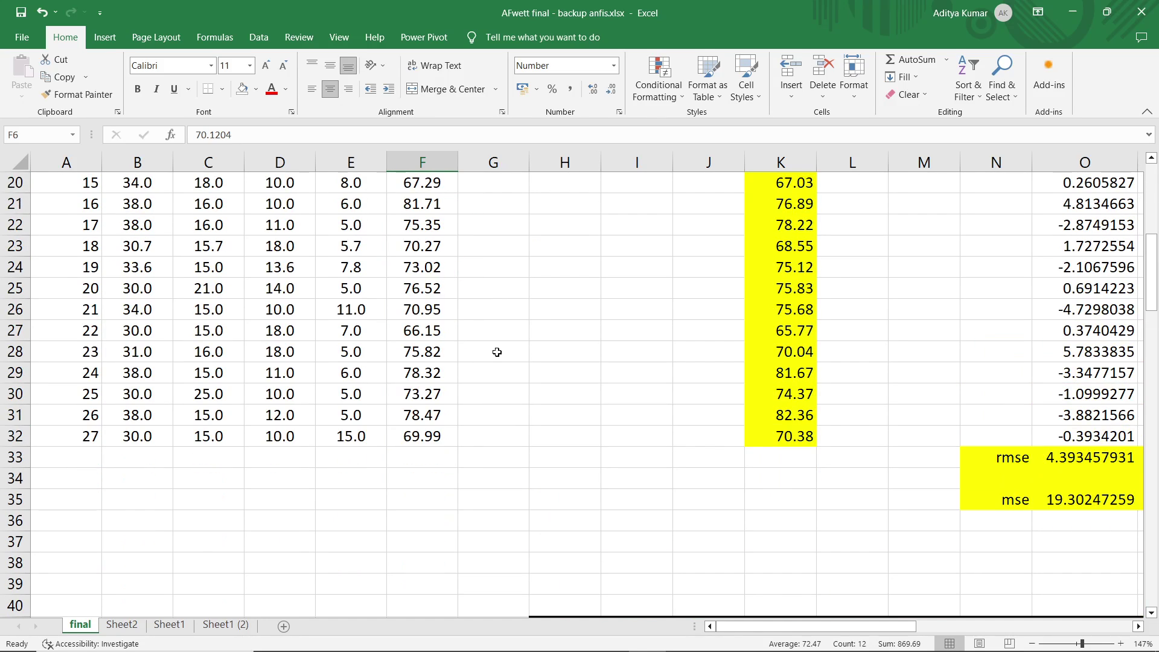
scroll(497, 352, up, 7)
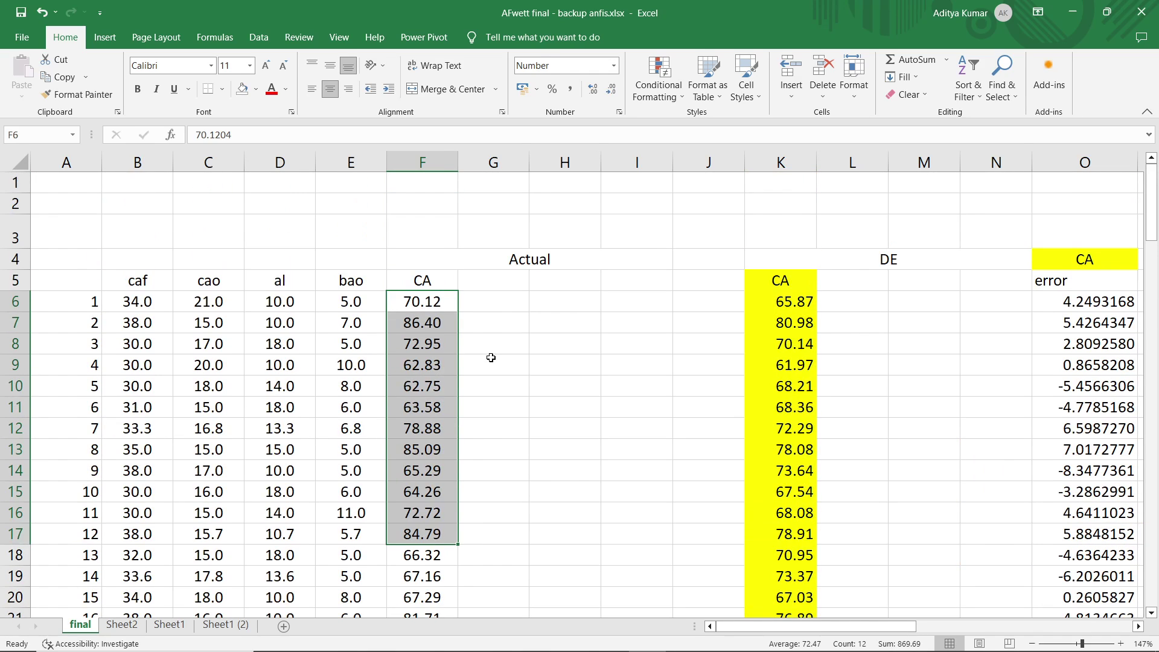
click(491, 358)
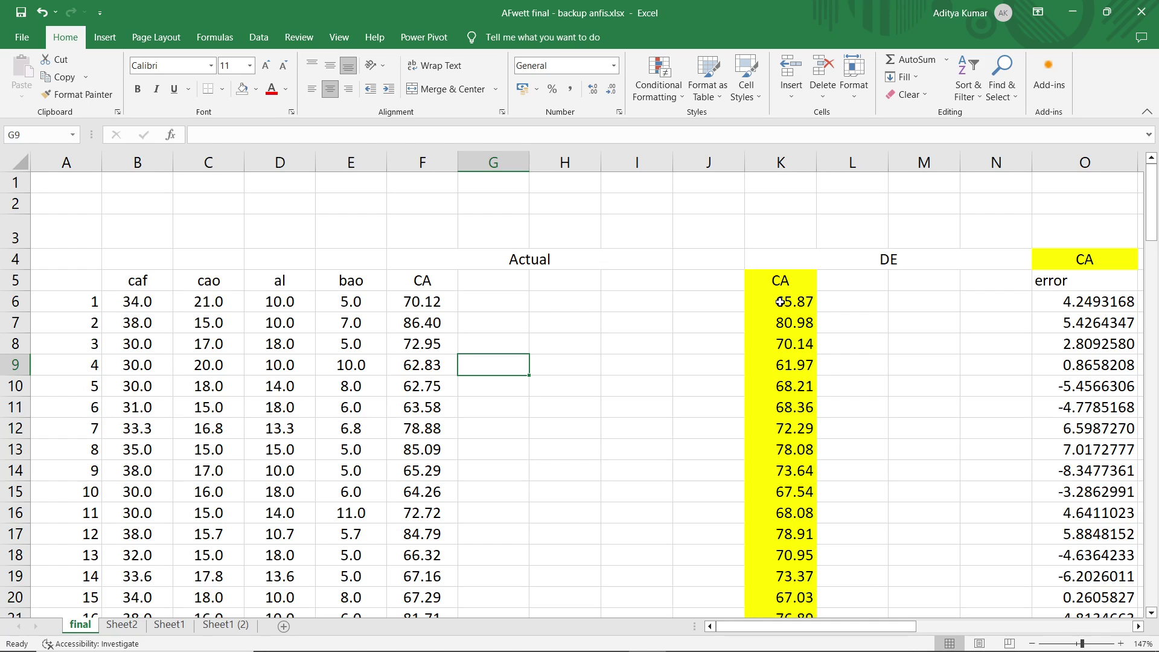
drag(766, 628, 811, 619)
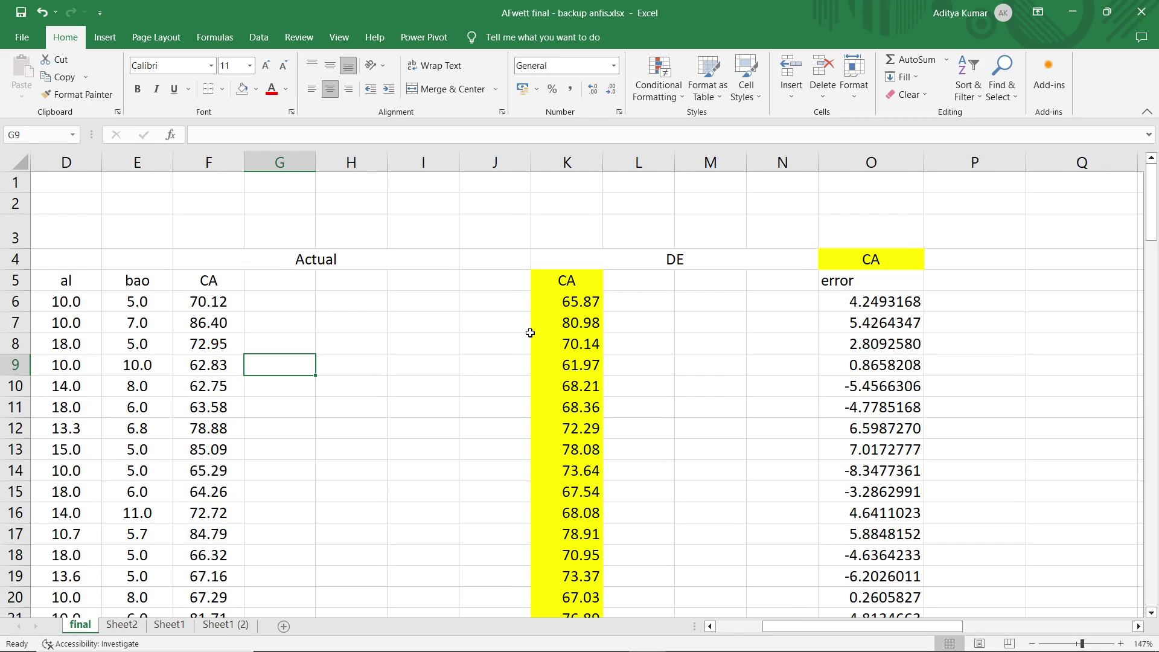
drag(561, 300, 610, 359)
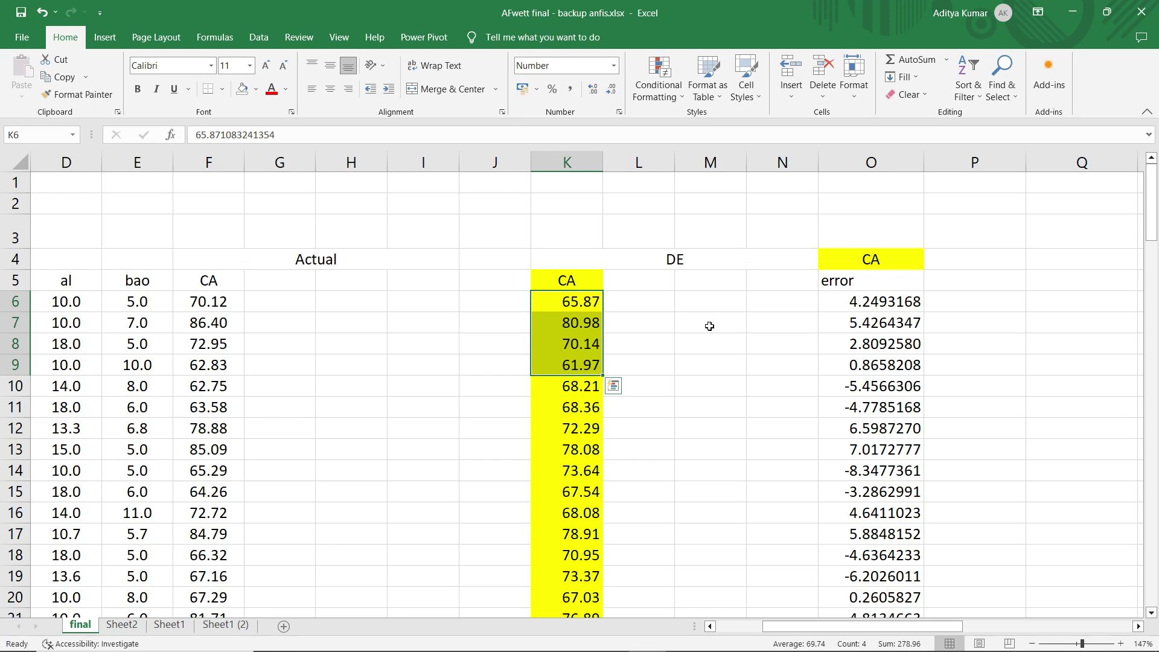
drag(781, 631, 700, 630)
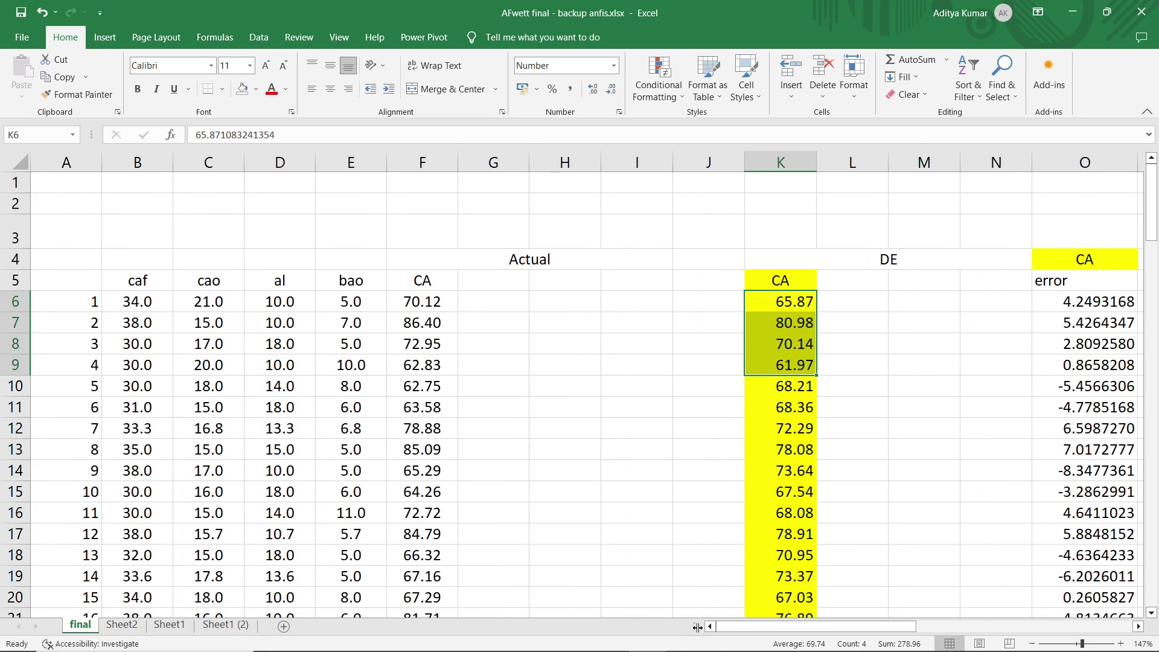
scroll(499, 459, down, 6)
scroll(500, 465, up, 4)
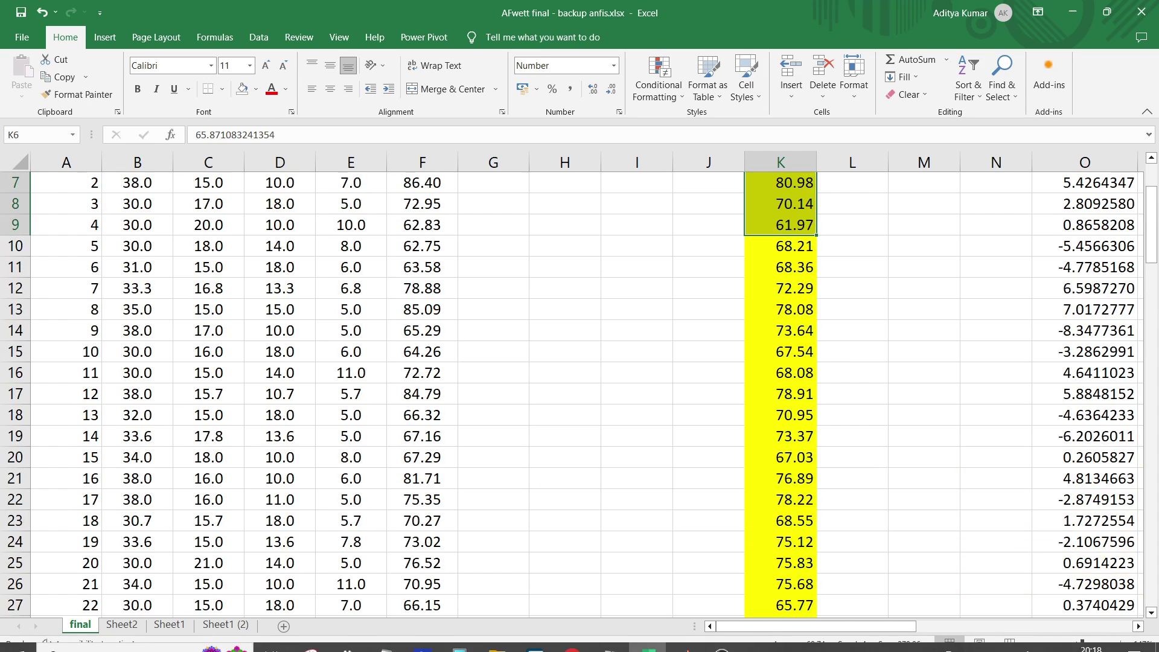
- Switch to MATLAB, close the ANNyt.m script and display the available apps
click(684, 638)
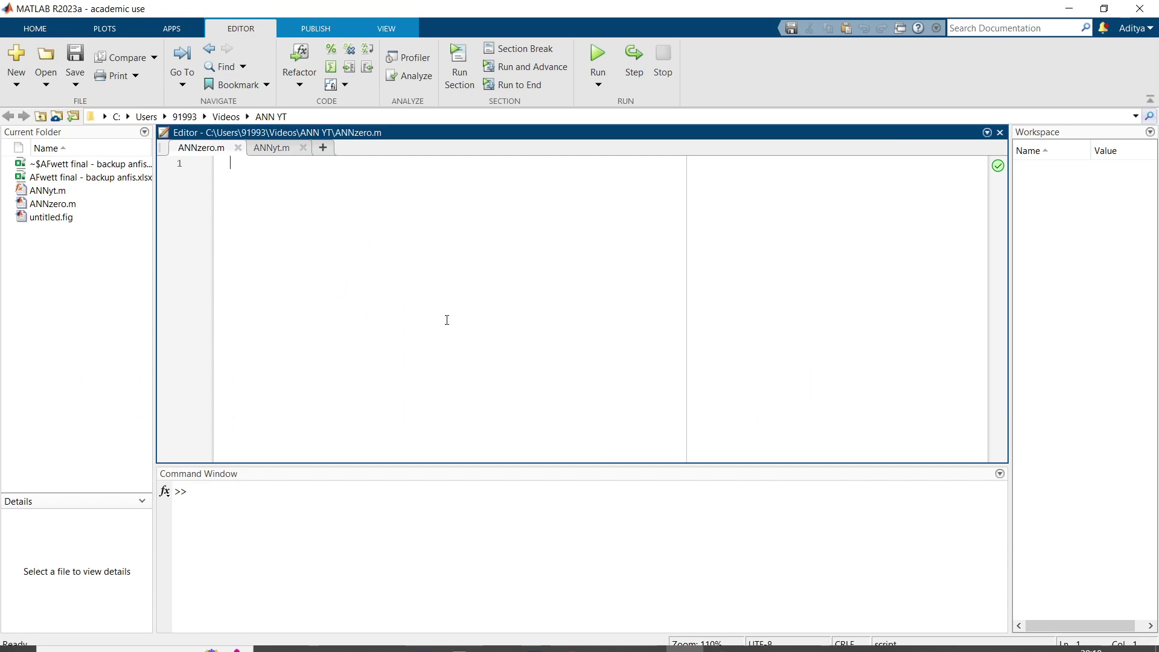
click(304, 147)
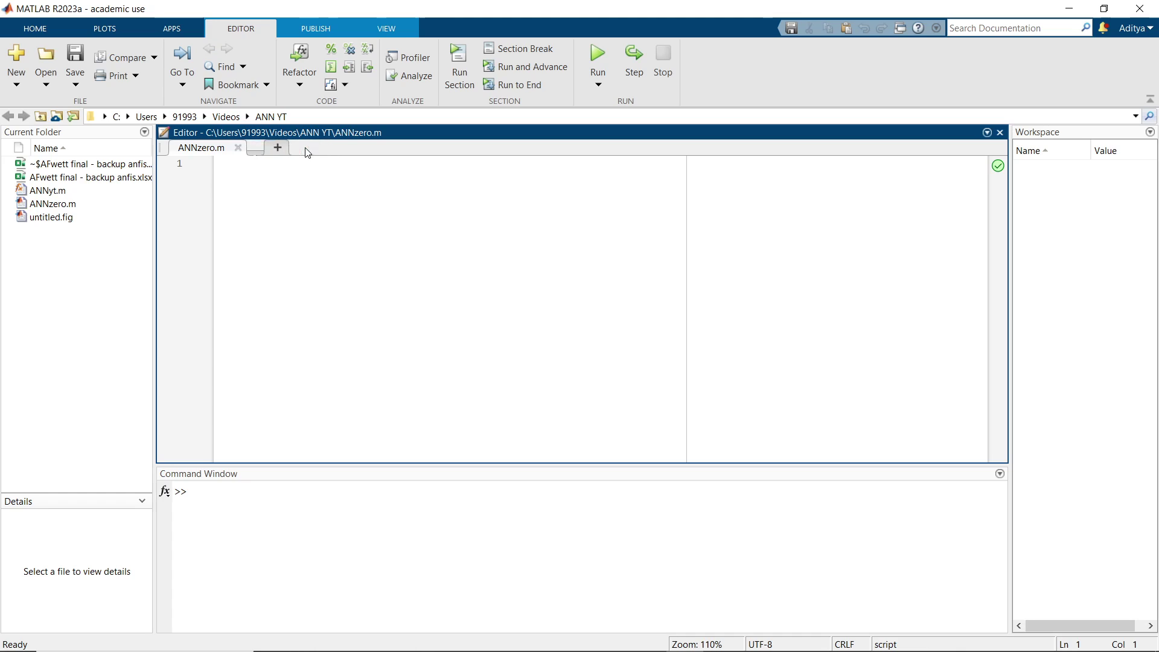
click(163, 30)
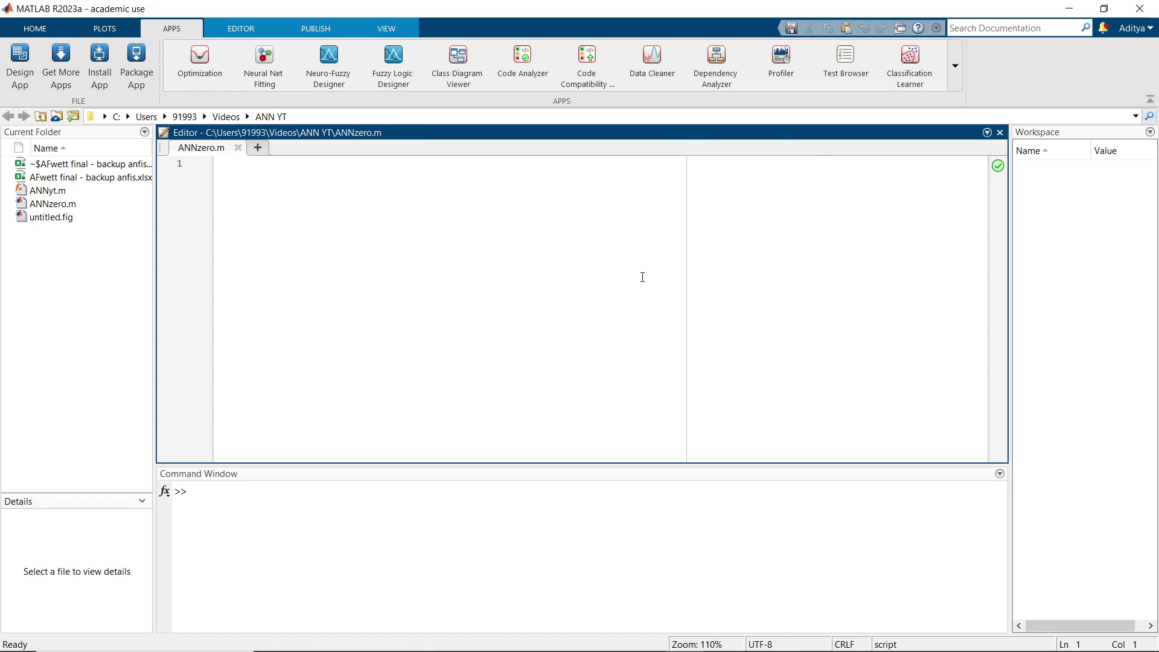
- Create a new workspace variable named Pred and open it for editing
right_click(1057, 205)
click(1062, 214)
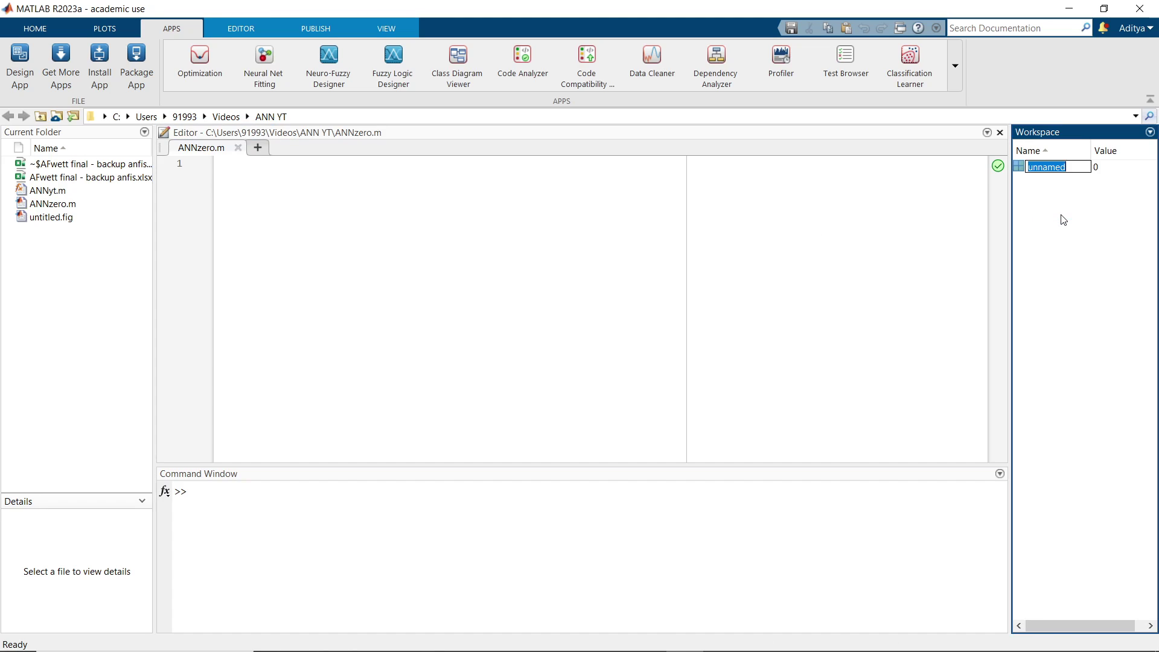
text(Pred)
key(Return)
click(1025, 170)
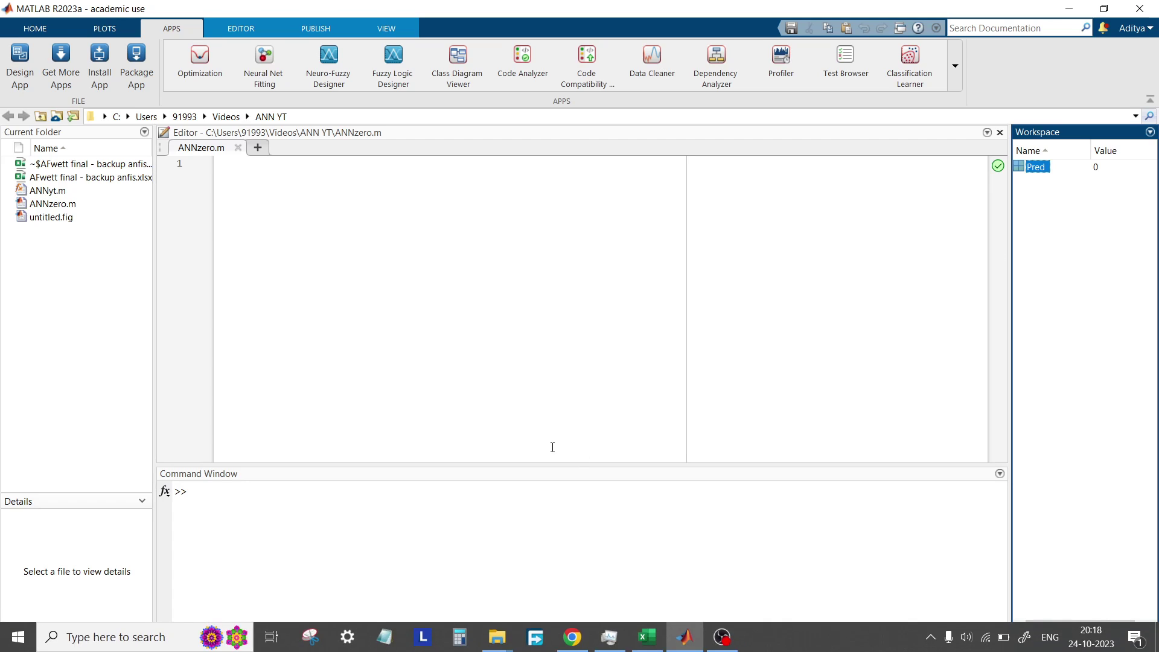
double_click(1041, 171)
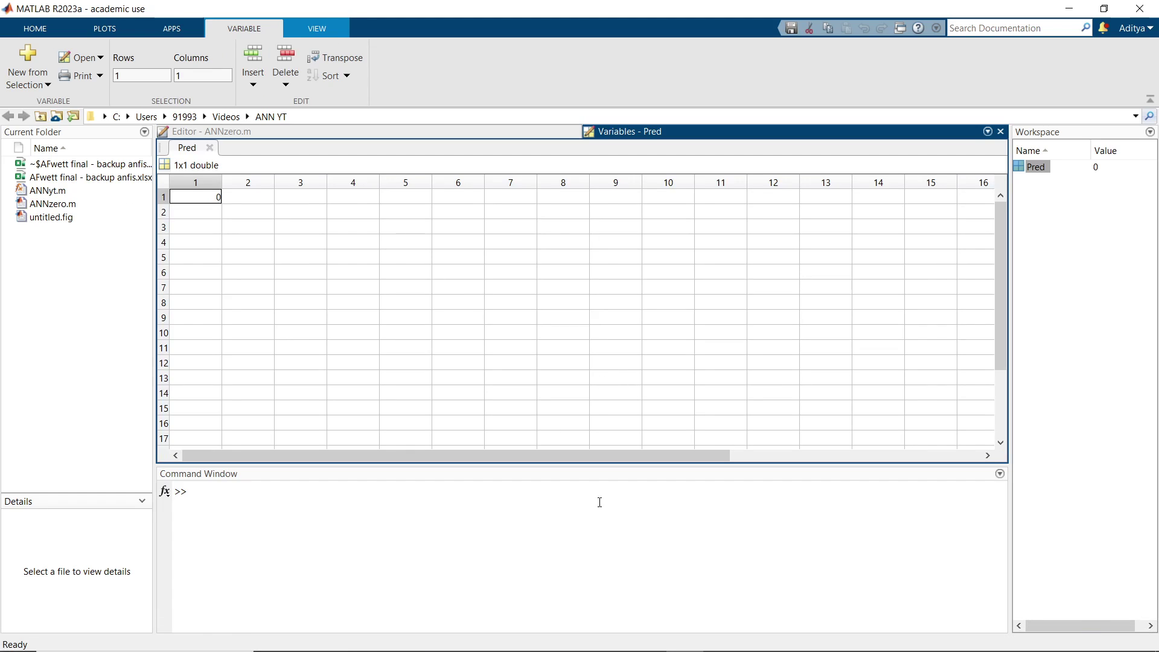
- Switch to Excel and copy the caf, cao, al and bao values in B6:E32, without the headers
click(660, 650)
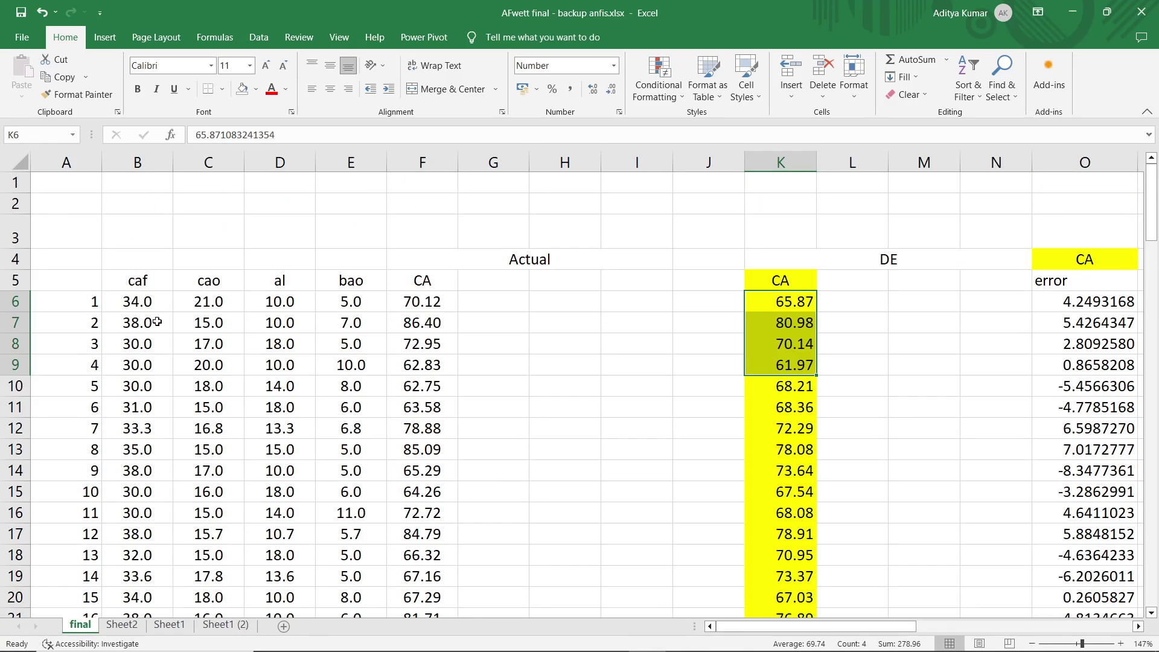
click(130, 296)
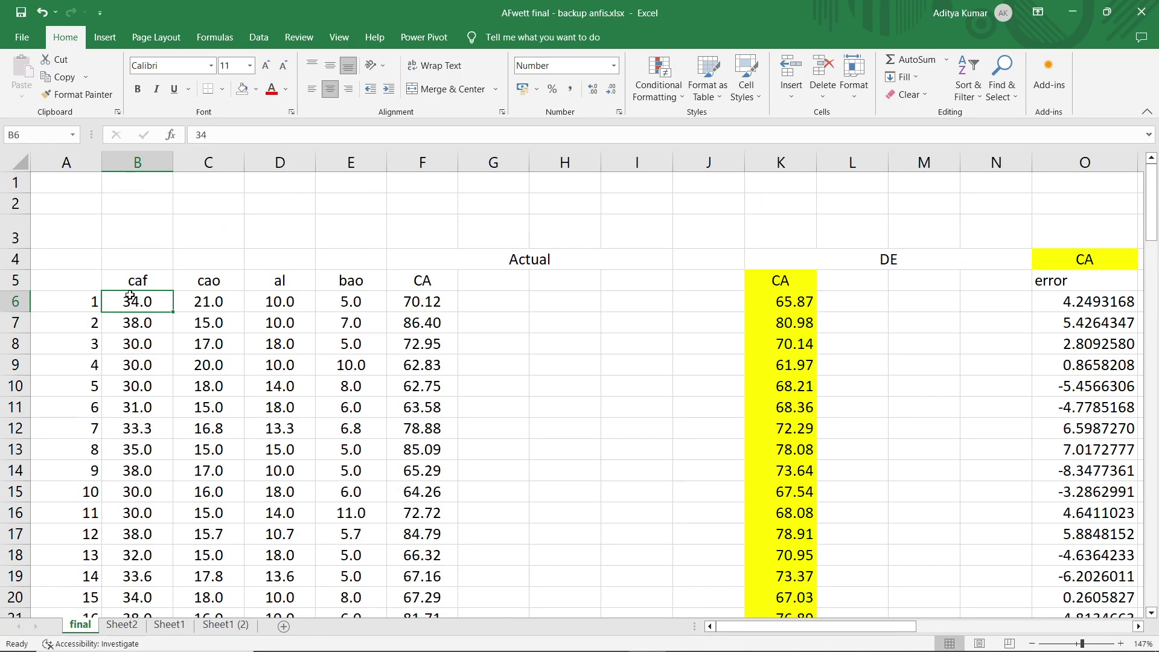
drag(134, 301, 384, 476)
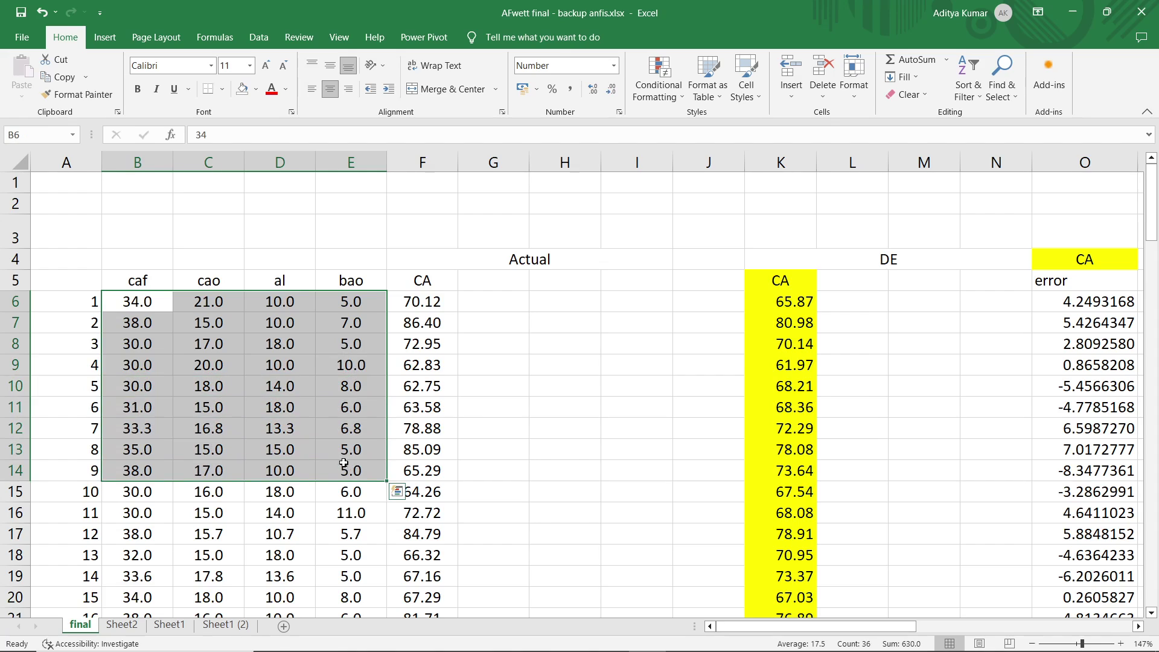
drag(138, 301, 354, 472)
drag(134, 280, 330, 284)
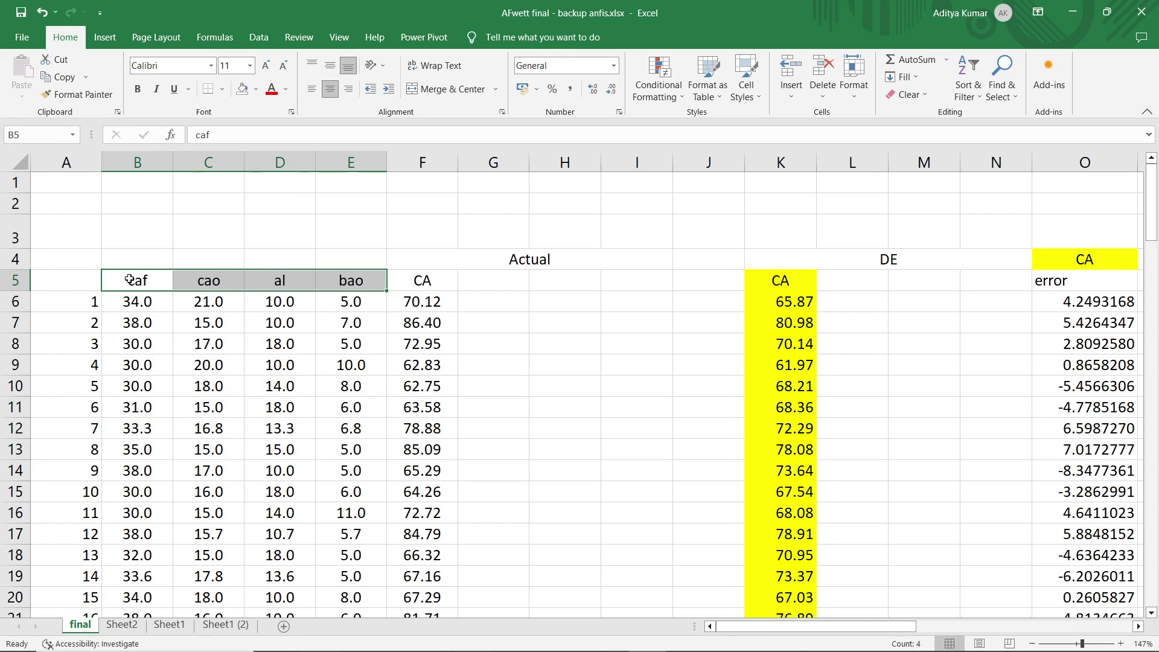
drag(134, 302, 336, 575)
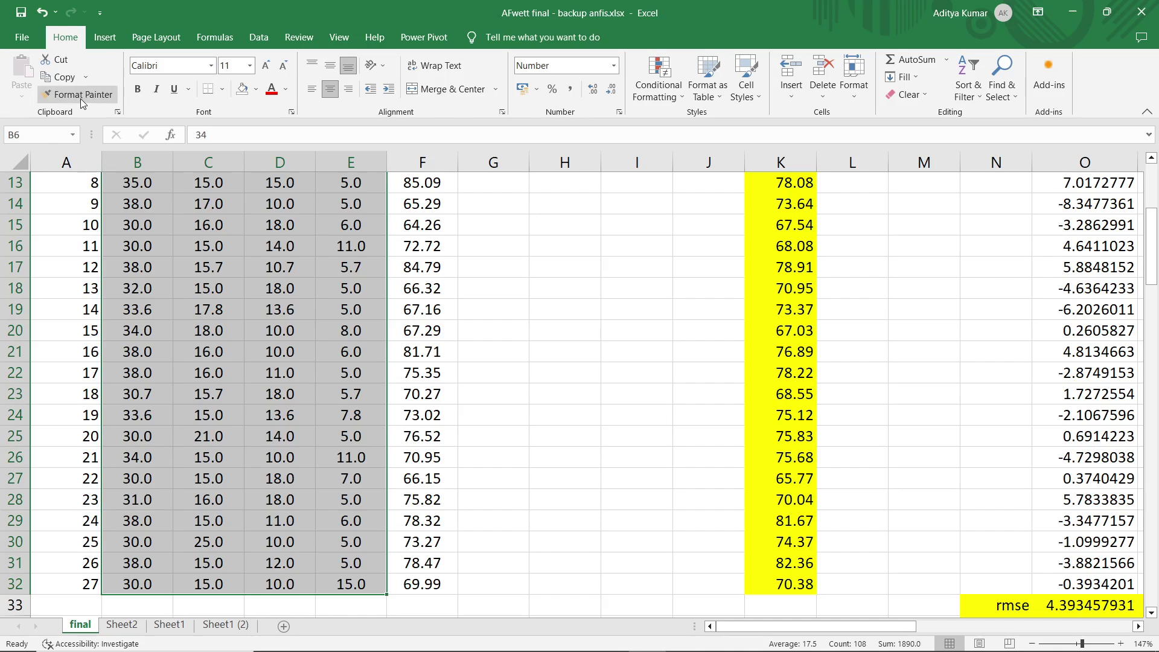
click(60, 79)
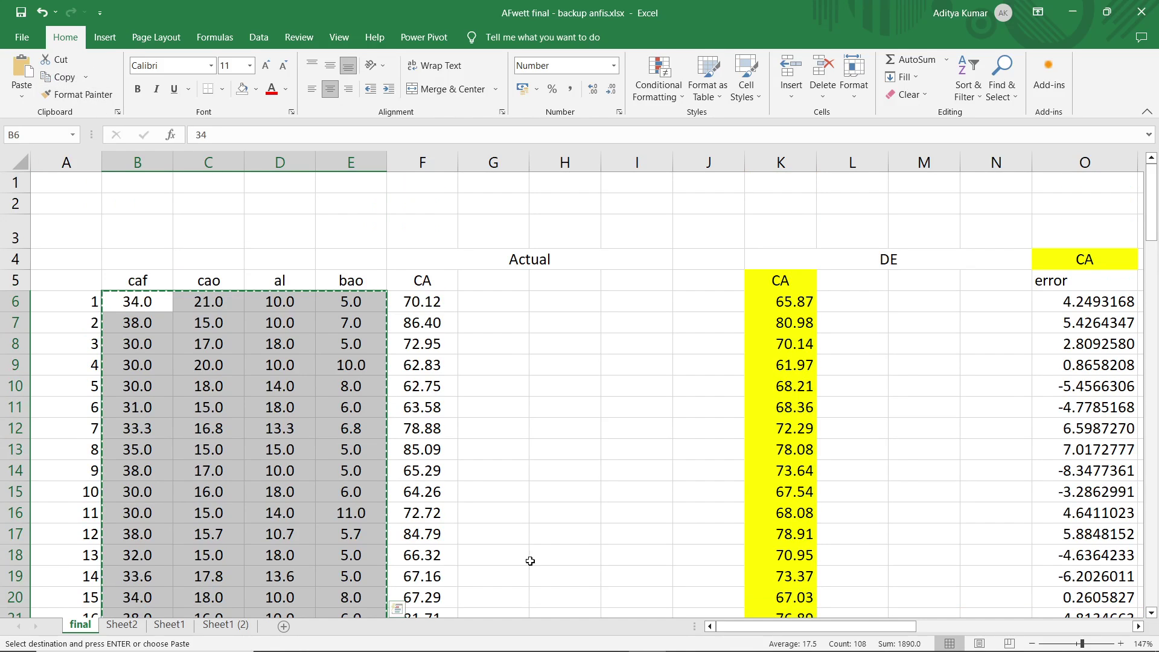
- Return to MATLAB, paste the copied Excel data into Pred starting at its first cell, and transpose the variable
click(687, 637)
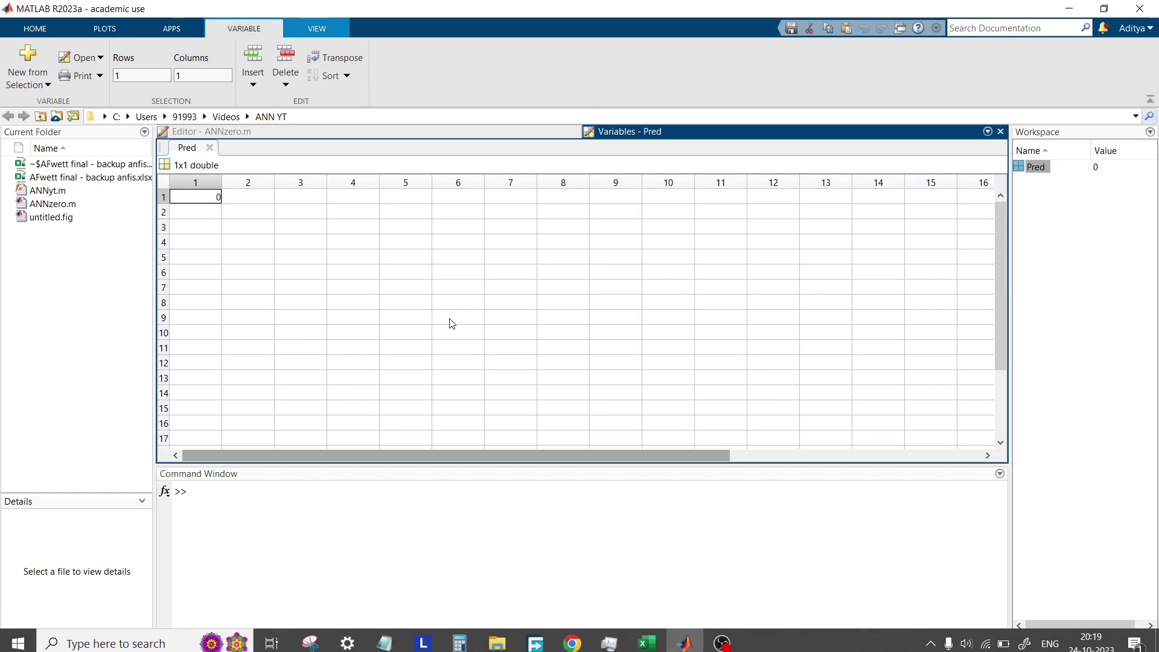
right_click(180, 201)
click(214, 242)
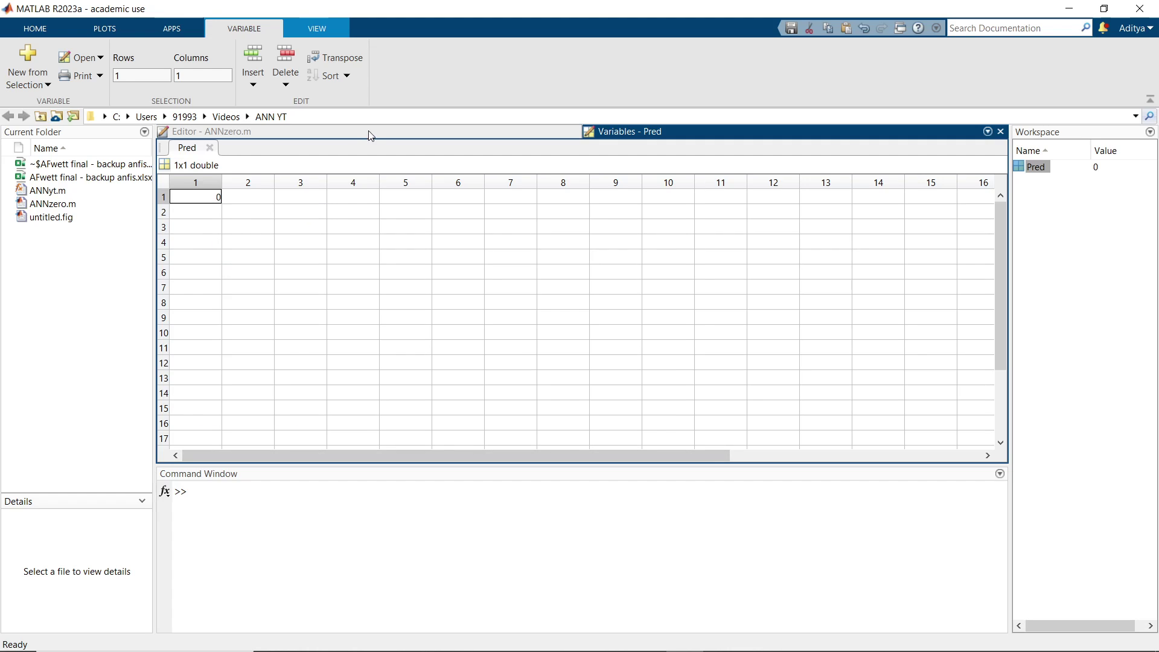
click(337, 58)
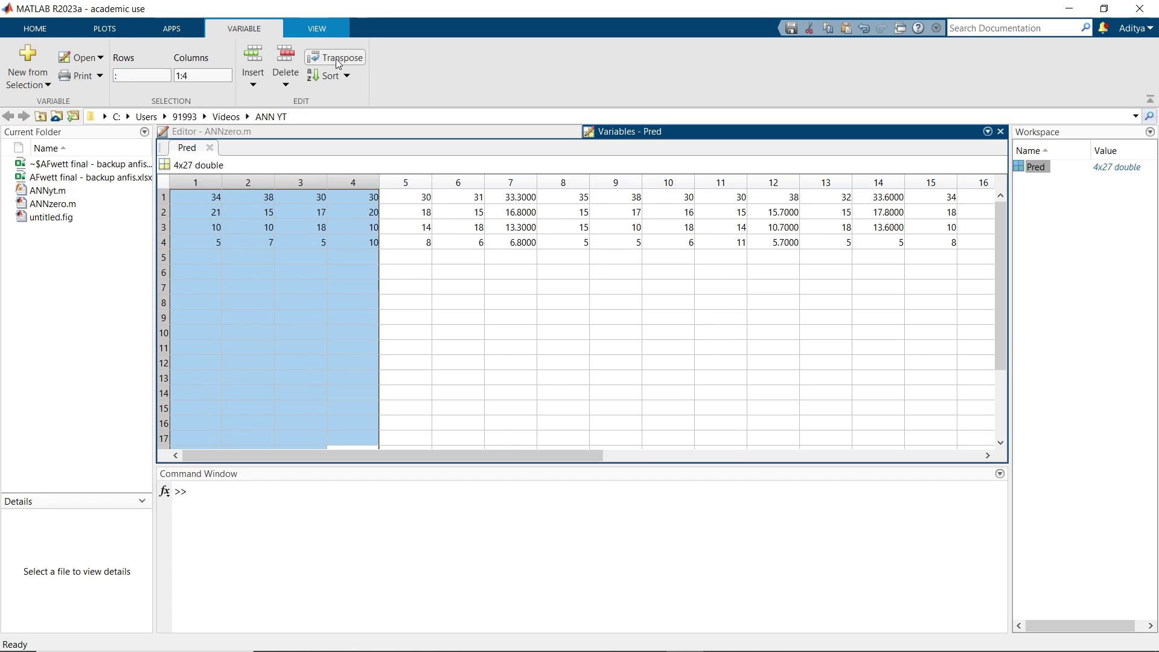
- Create a second workspace variable named Res and open it for editing
right_click(1082, 217)
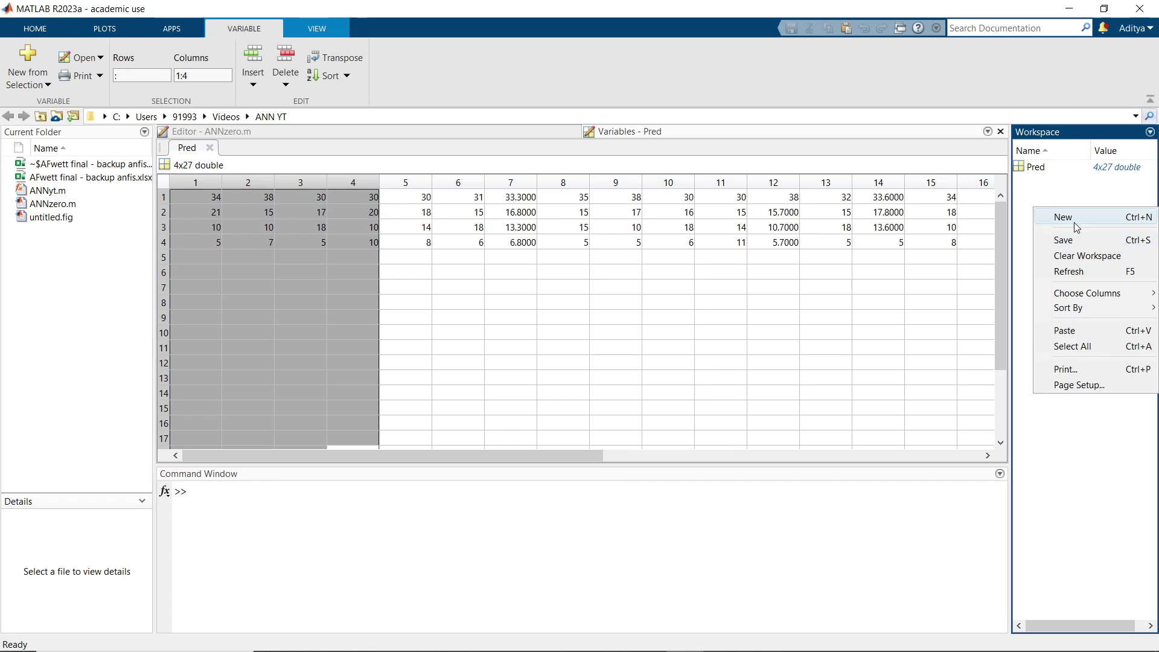
click(1074, 221)
text(Res)
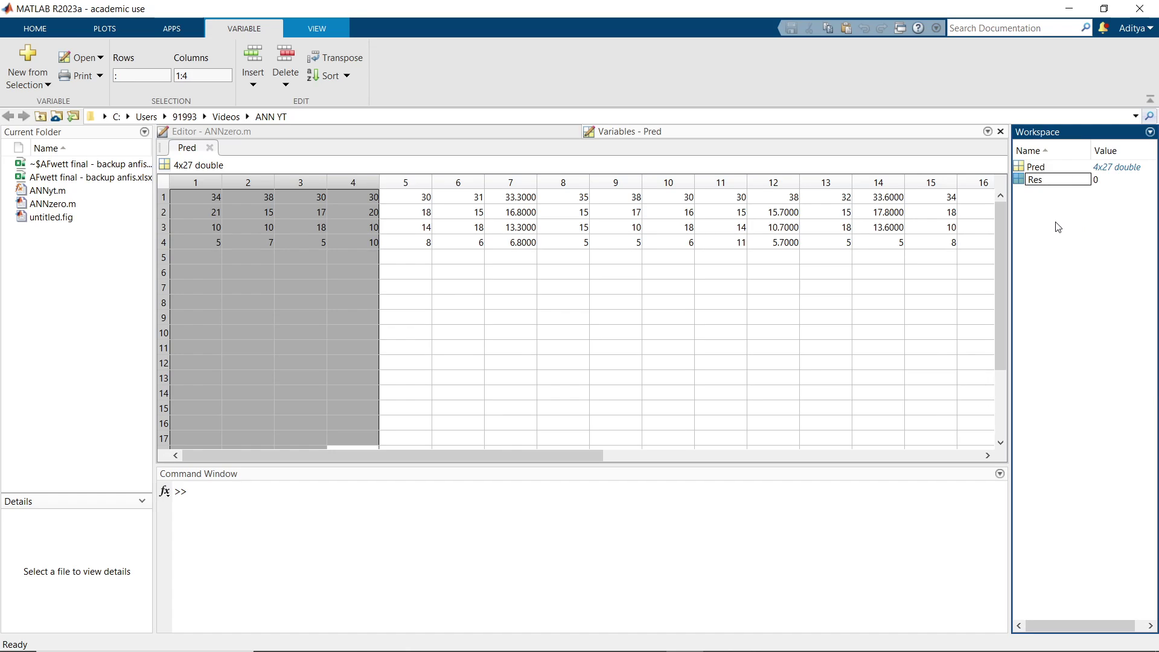
key(Return)
double_click(1037, 181)
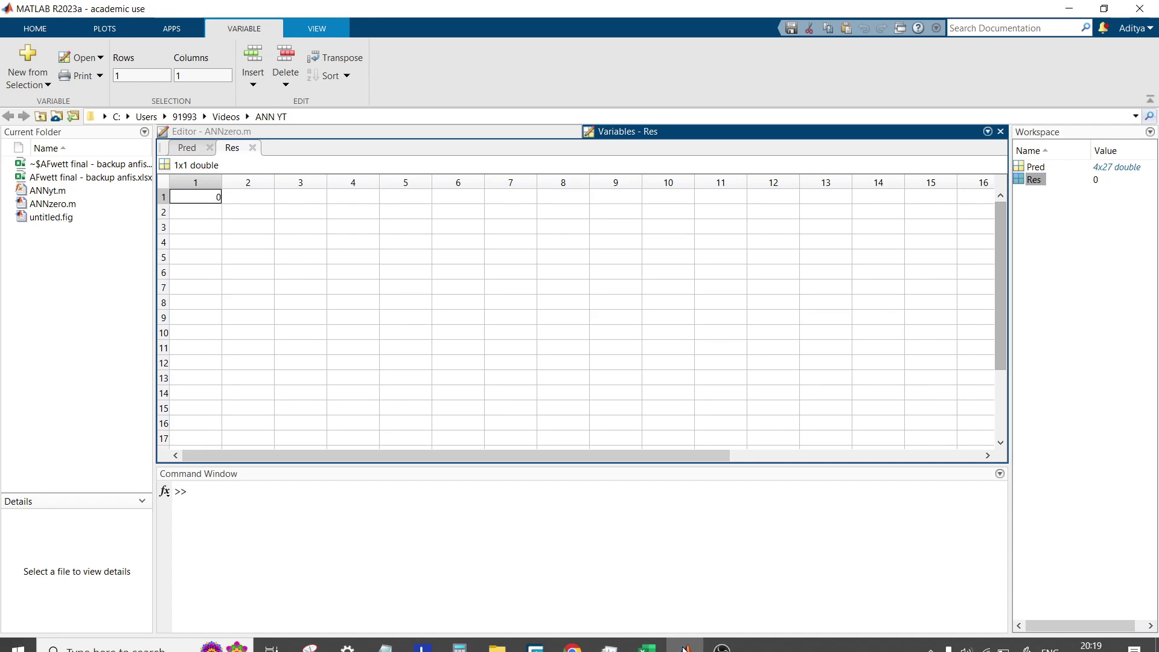
- Switch to Excel, copy the actual CA values in F6:F32, and return to the open Res variable in MATLAB
click(651, 638)
drag(432, 297, 431, 586)
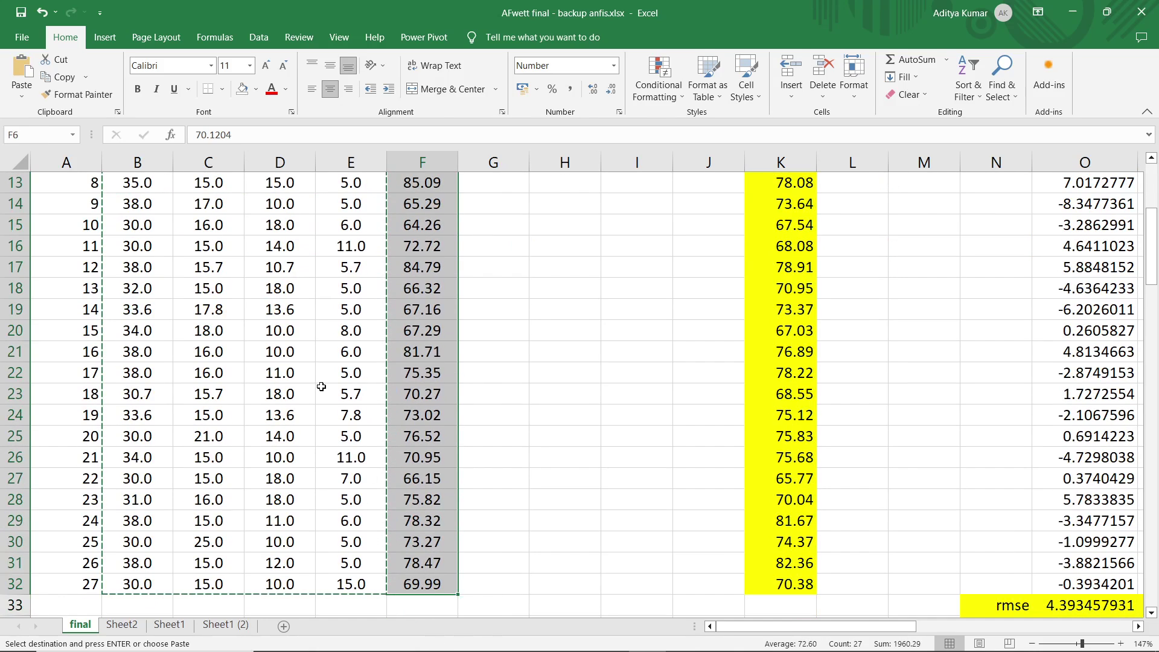
click(65, 75)
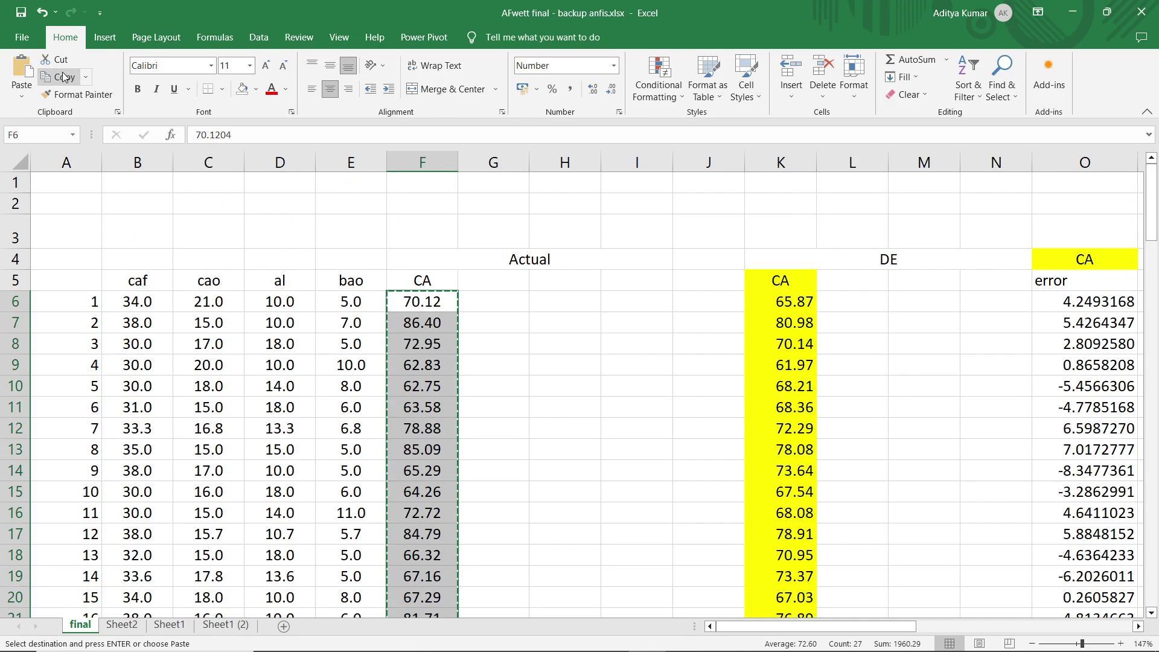
scroll(162, 358, down, 2)
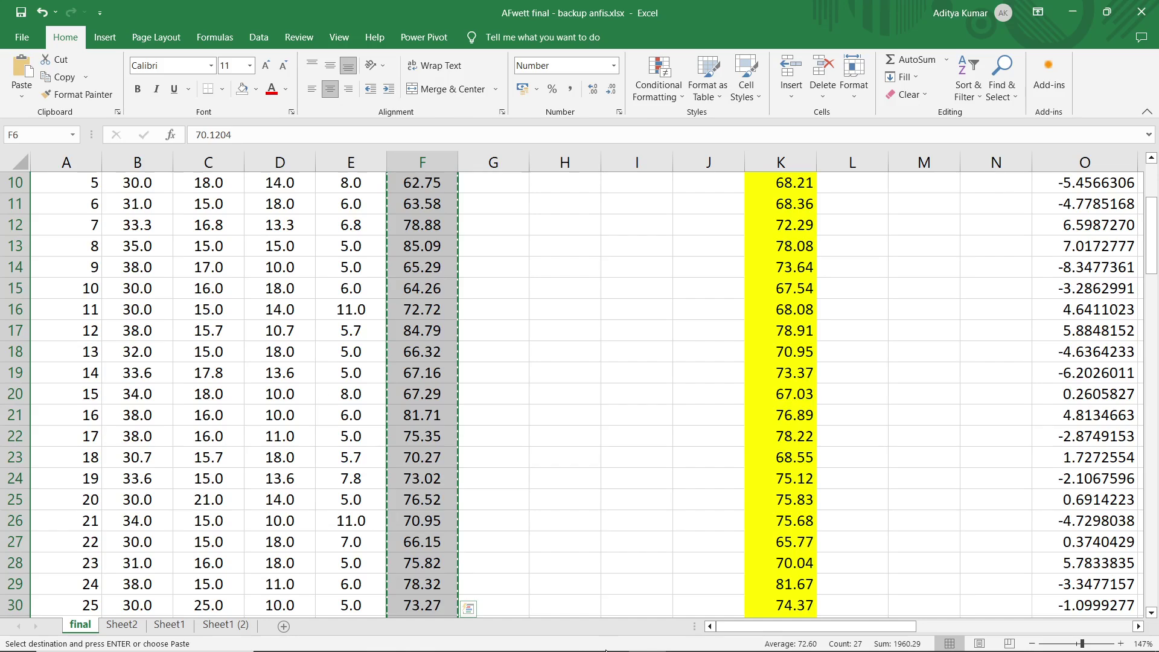
click(685, 643)
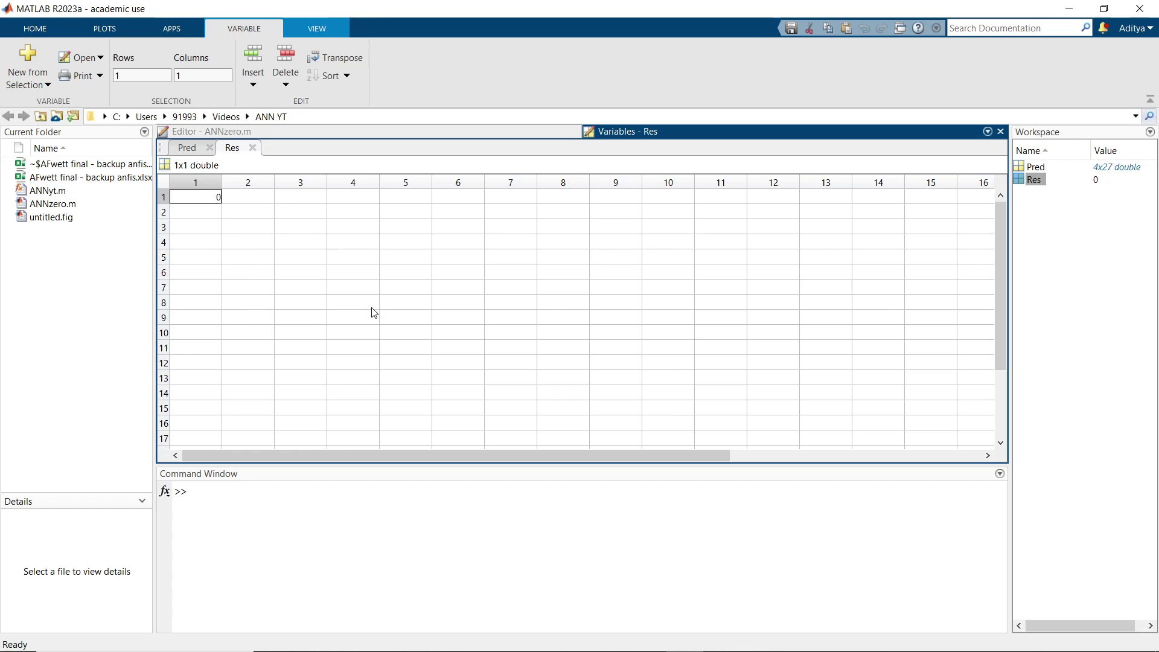
- Paste the copied CA values into Res starting at its first cell and transpose the variable
right_click(204, 195)
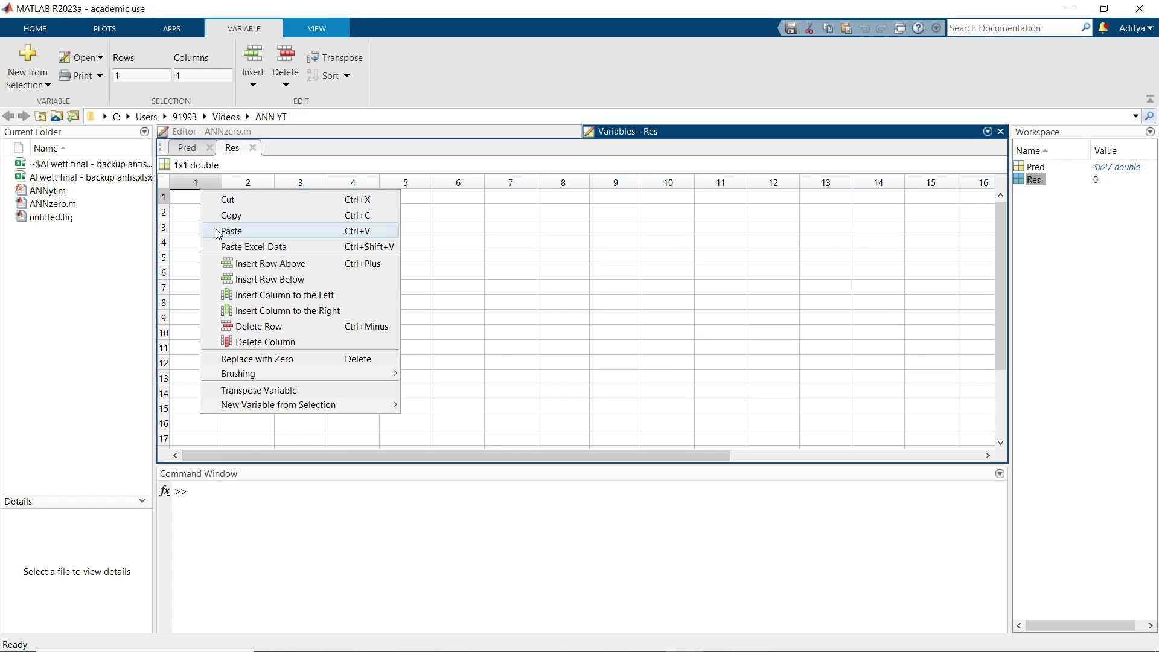
click(219, 232)
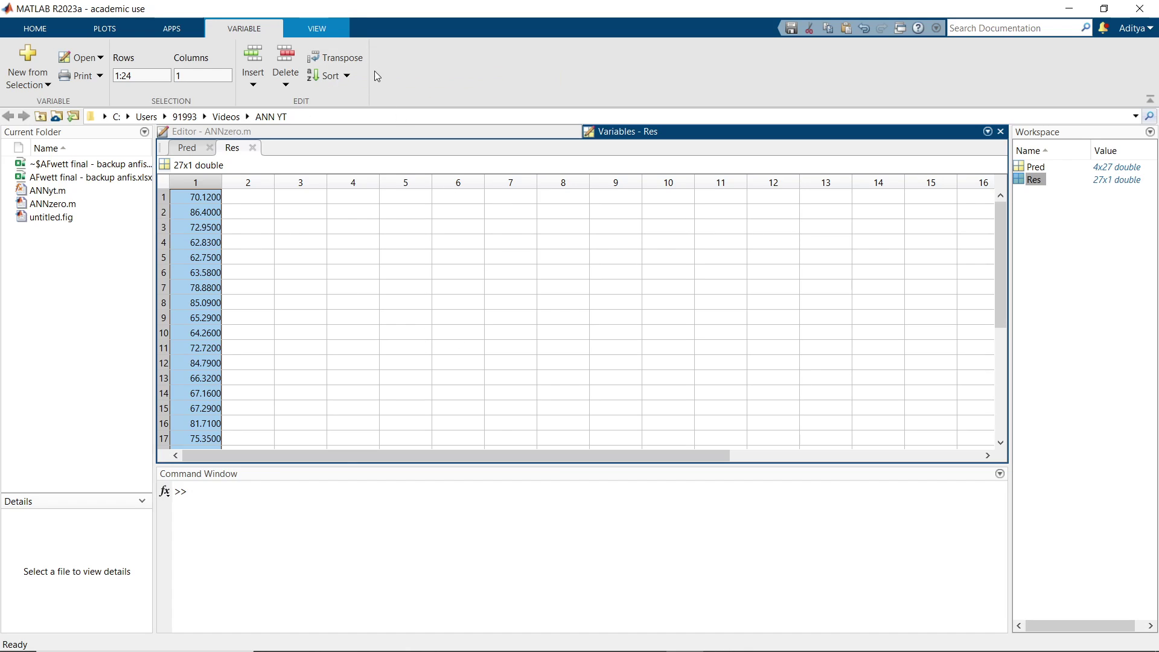
click(330, 58)
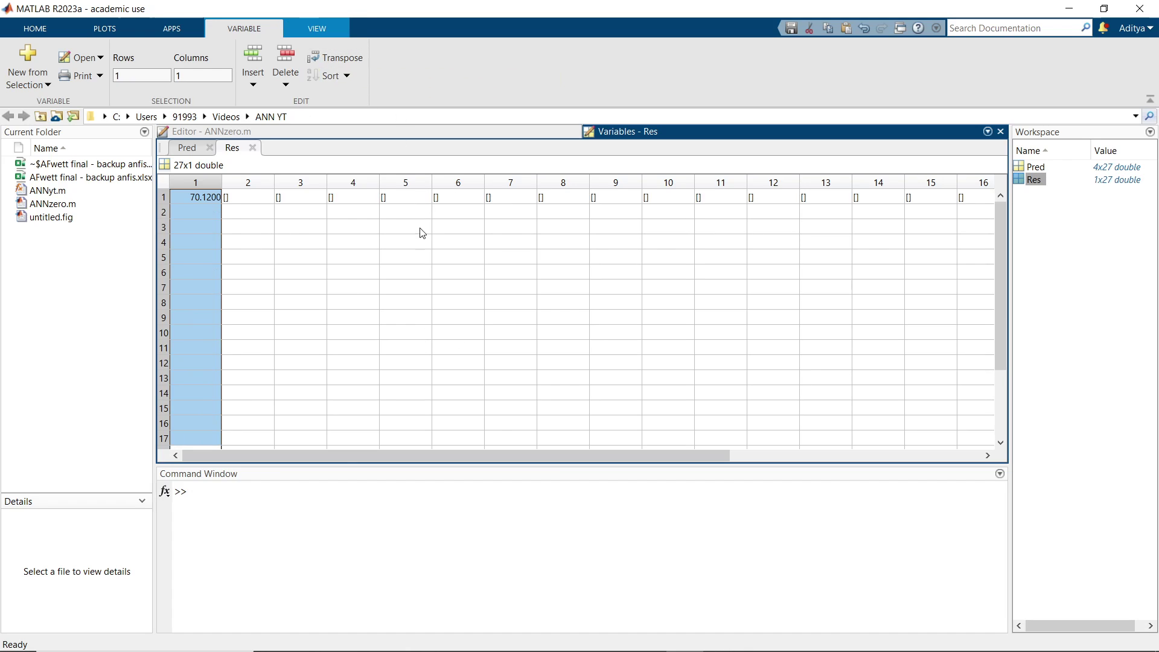
click(406, 273)
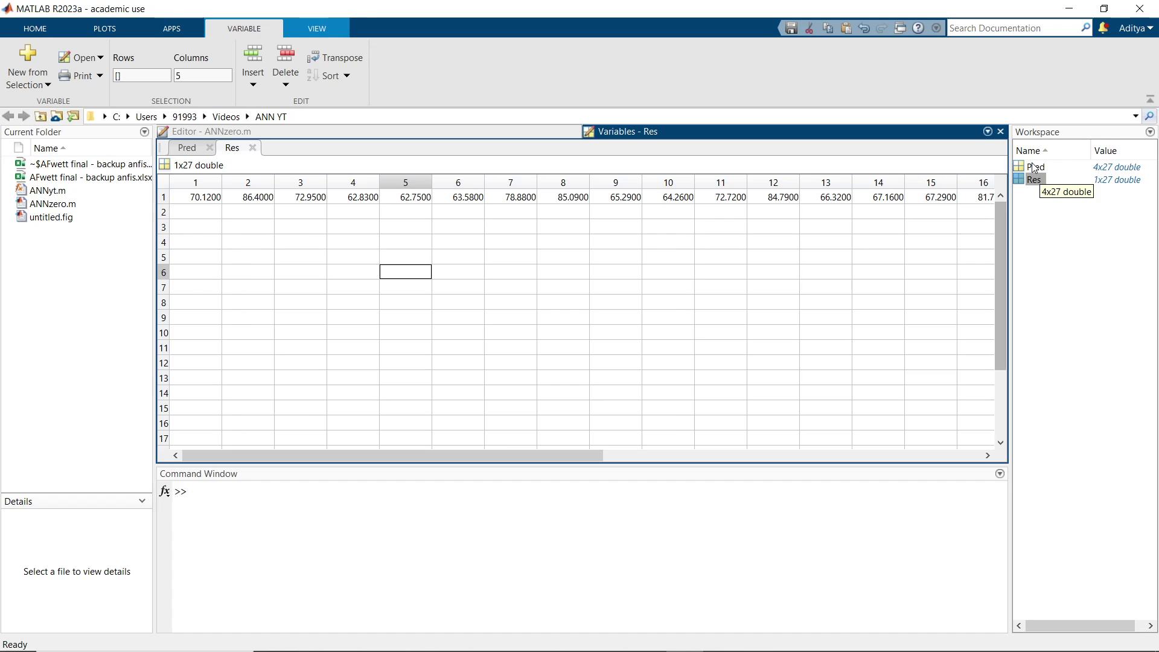
- Create a third workspace variable named Test and open it for editing
right_click(1037, 273)
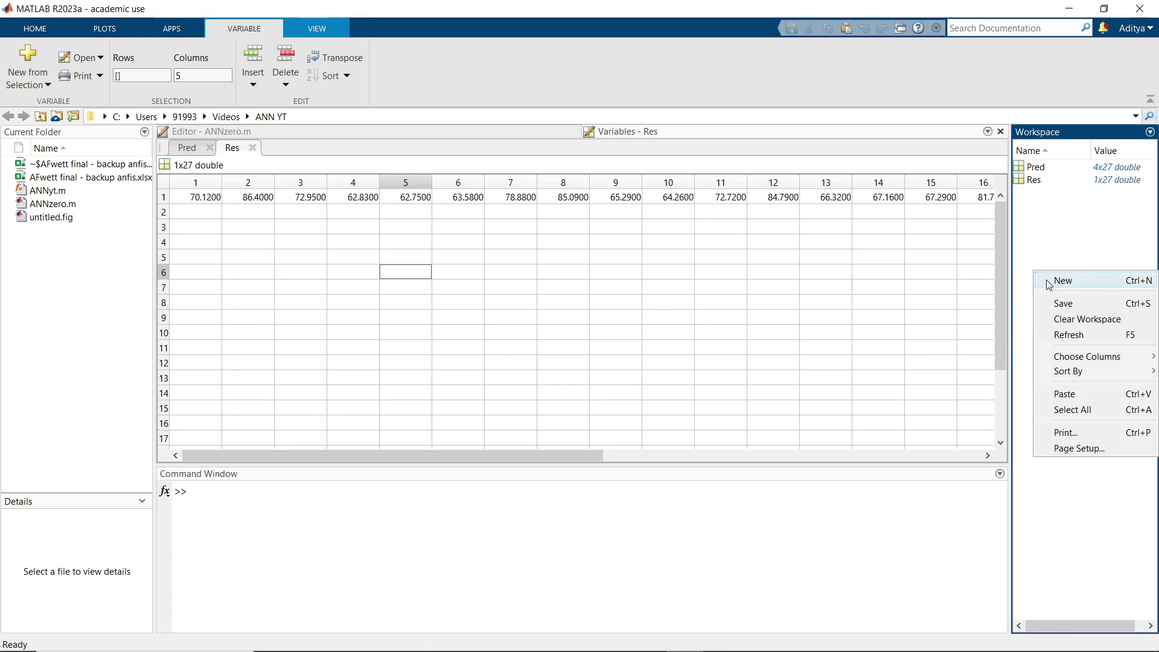
click(1063, 280)
text(Test)
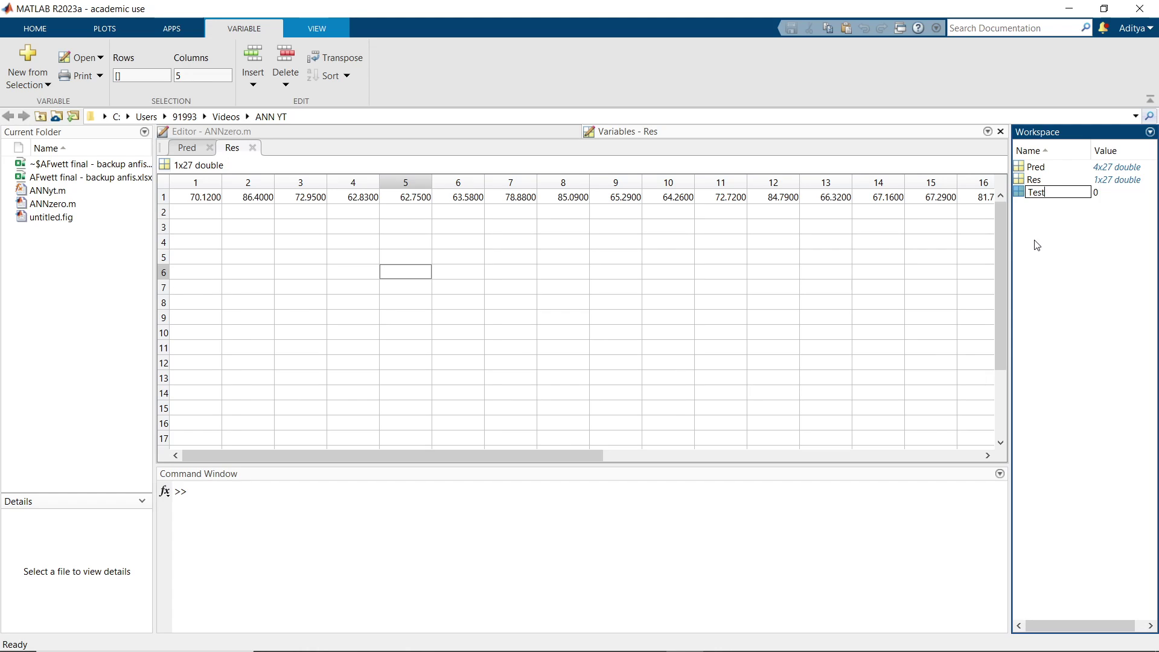
key(Return)
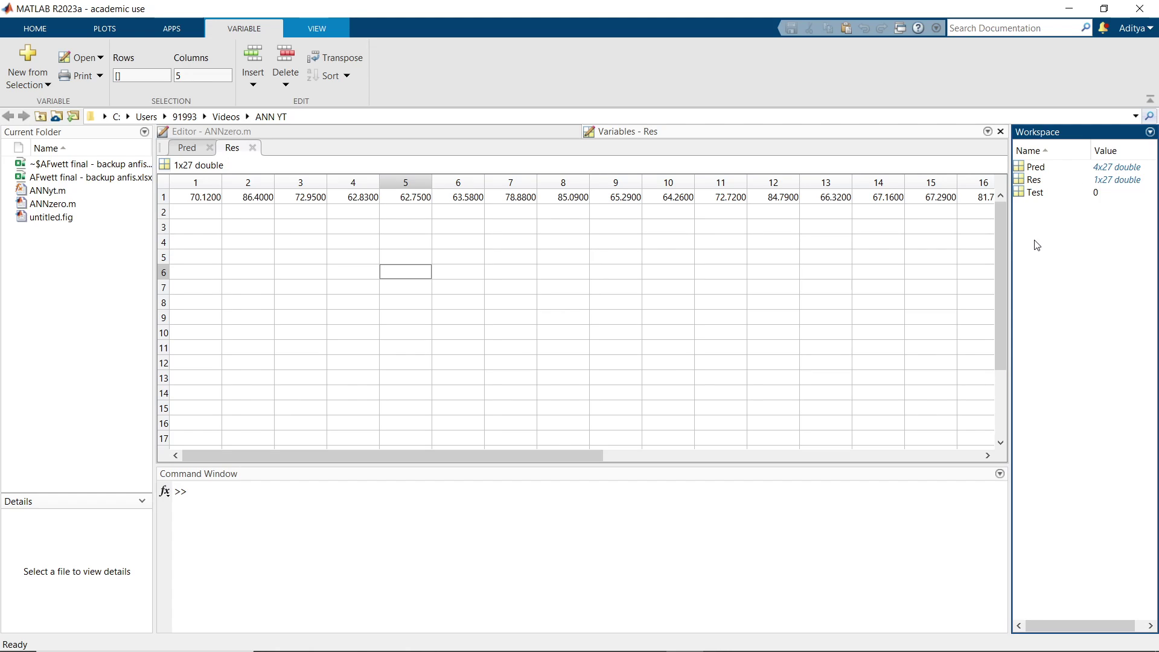
double_click(1036, 194)
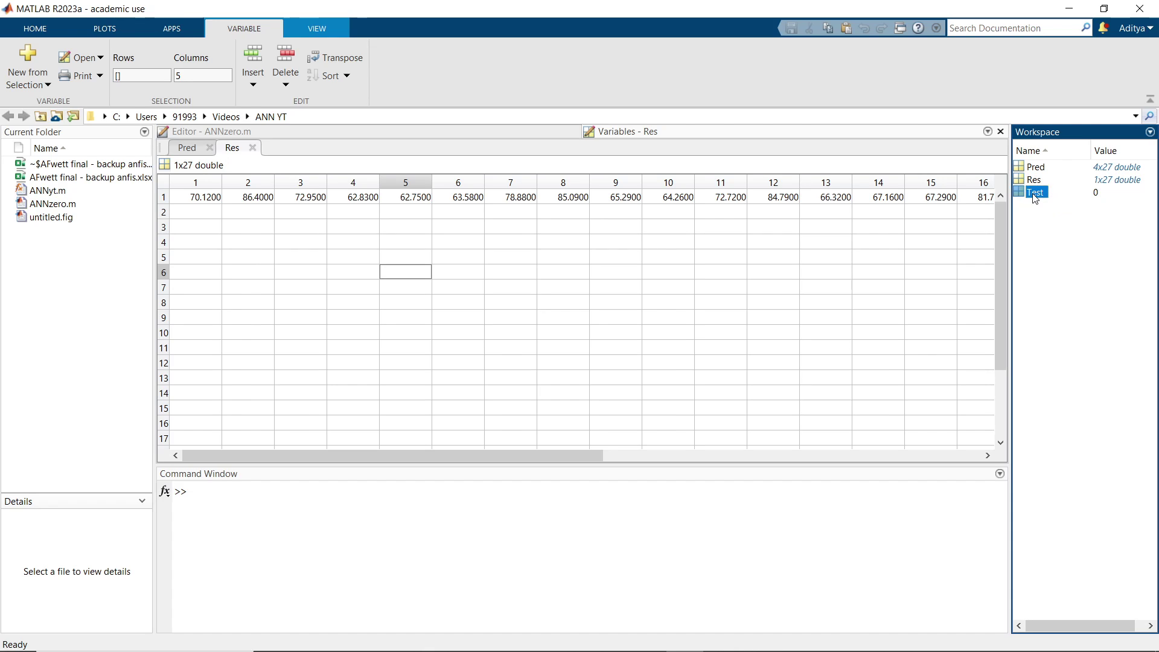
- Switch to Excel, copy the three test flux compositions (CaF2, CaO, Al2O3, BaO) in I43:L45, and return to MATLAB
click(649, 638)
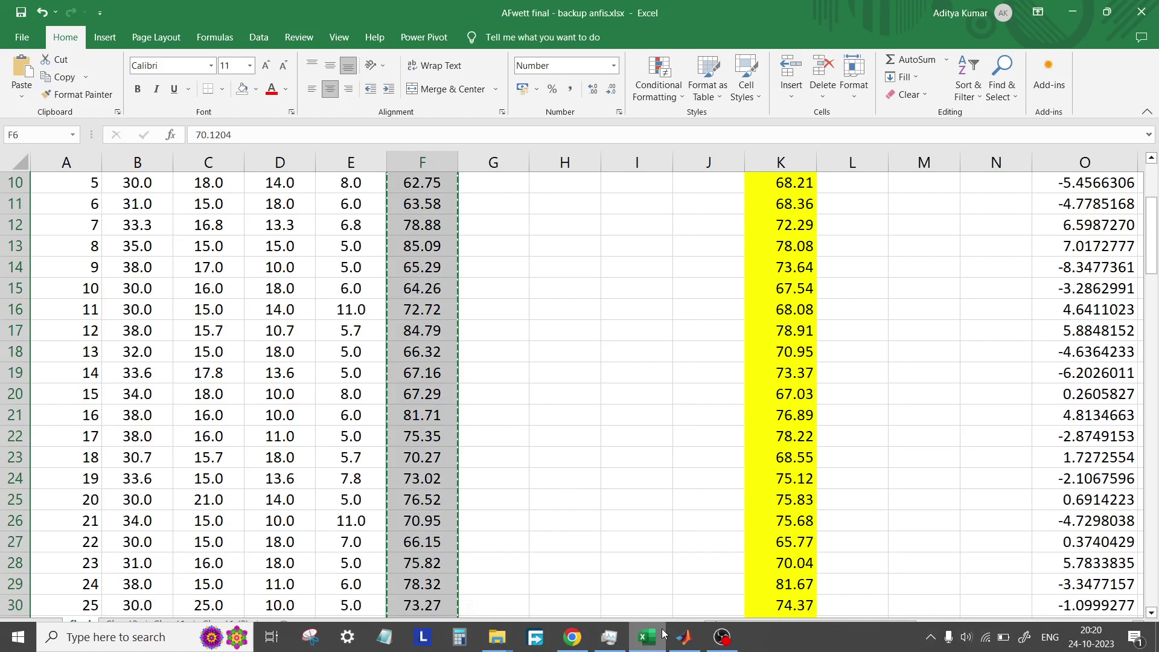
scroll(519, 362, down, 11)
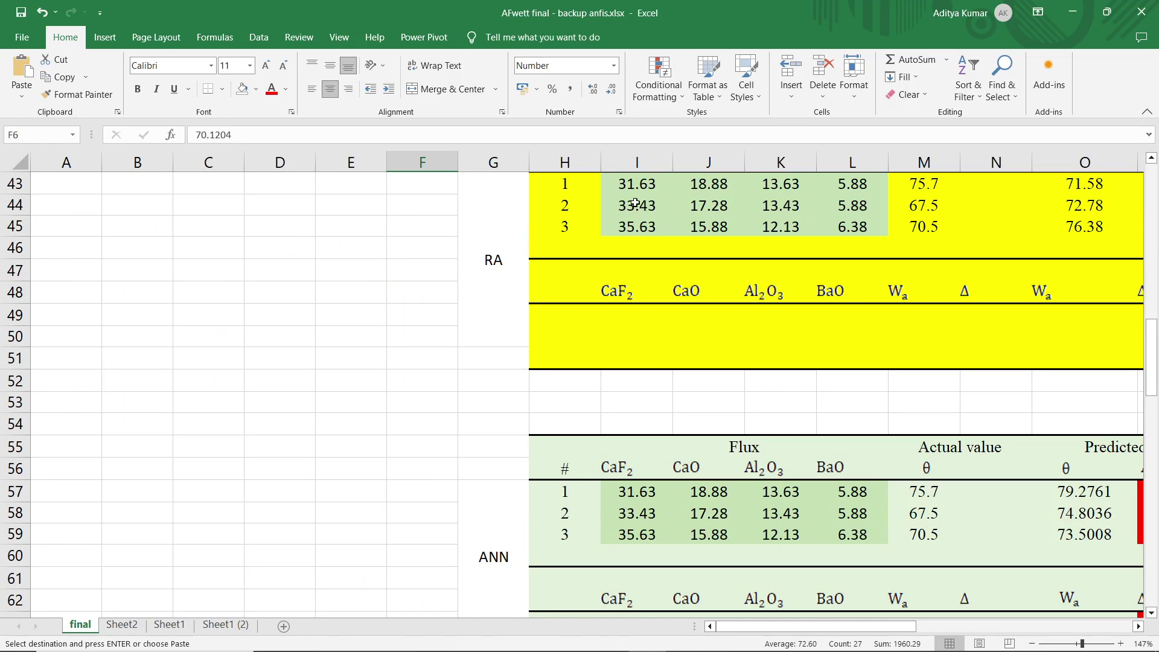
scroll(630, 188, up, 1)
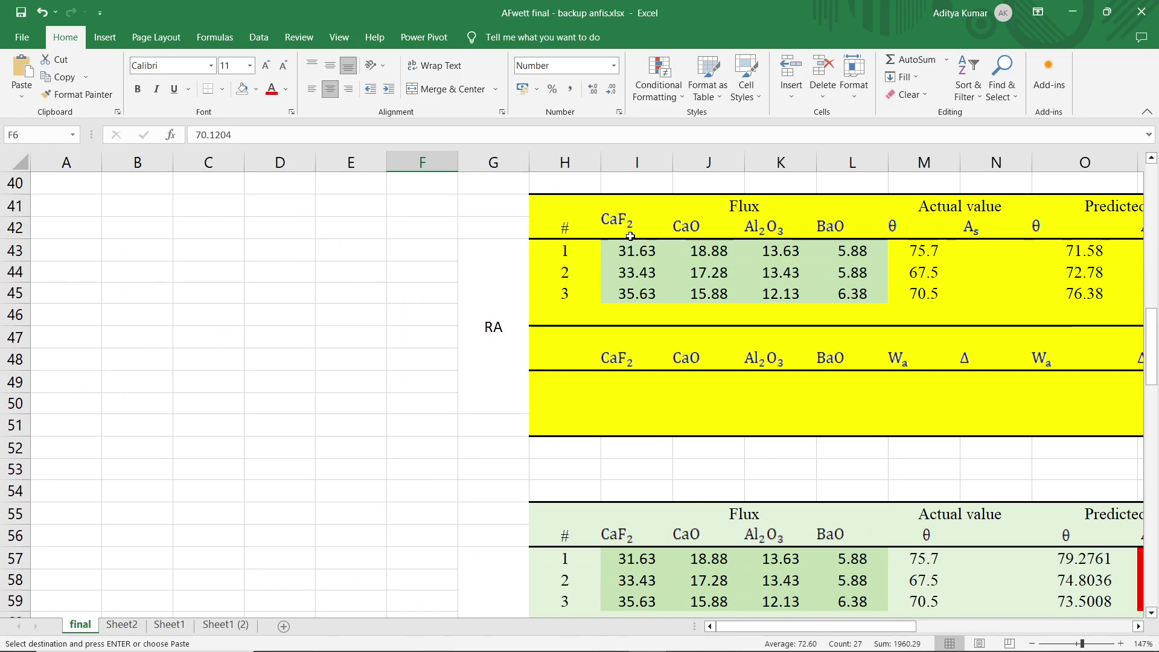
drag(631, 256, 766, 279)
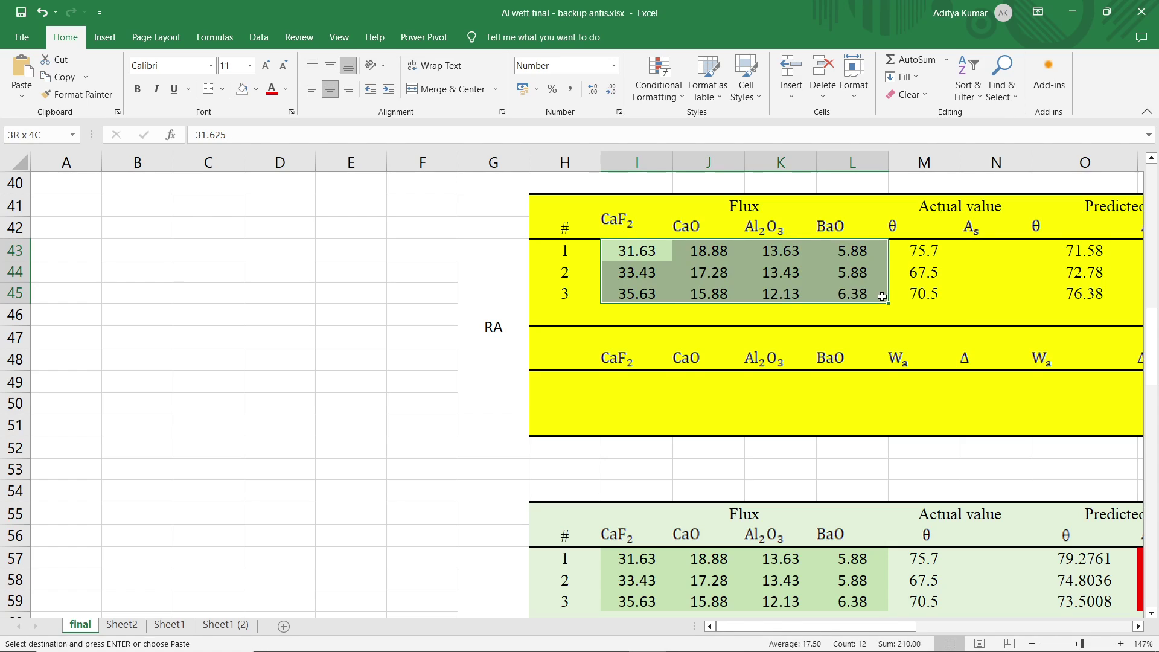
click(649, 271)
drag(632, 251, 854, 291)
right_click(854, 291)
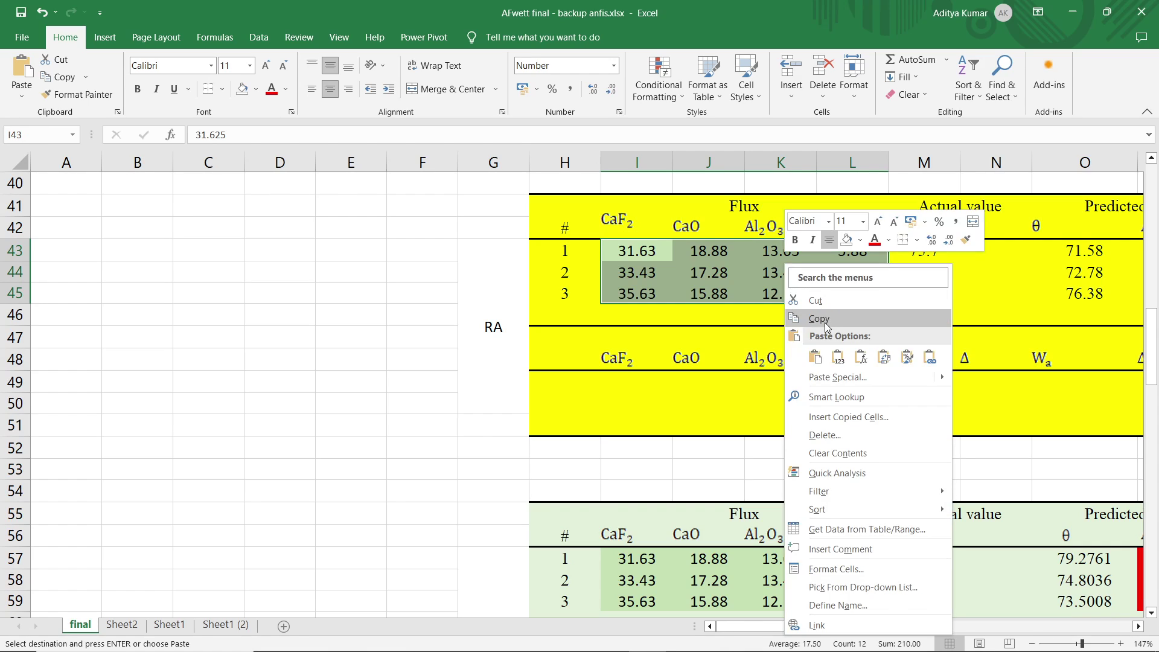
click(821, 319)
mouse_move(650, 646)
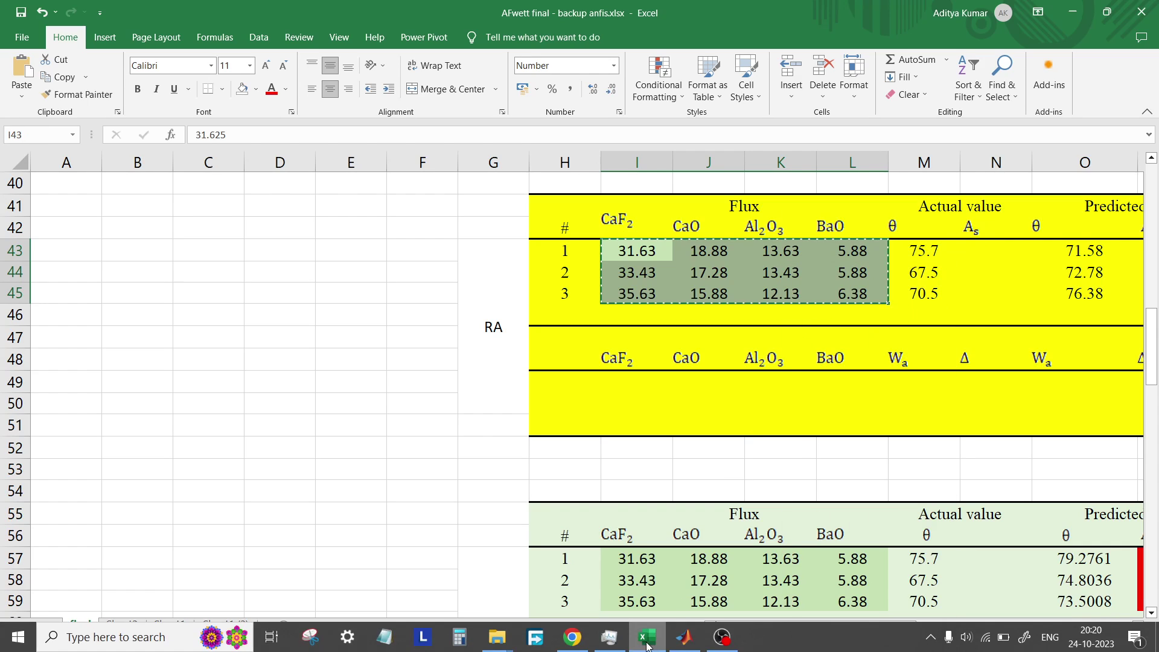
click(694, 644)
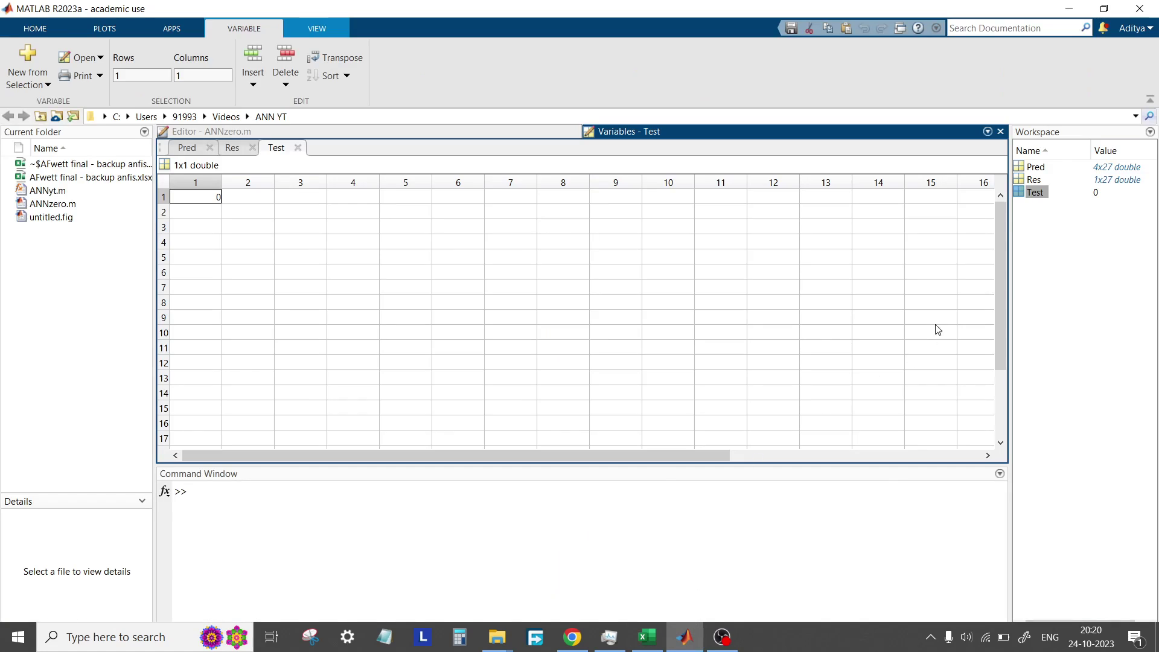
- Paste the copied flux compositions into Test, transpose the variable, and close the variable editor
click(1038, 193)
double_click(1037, 193)
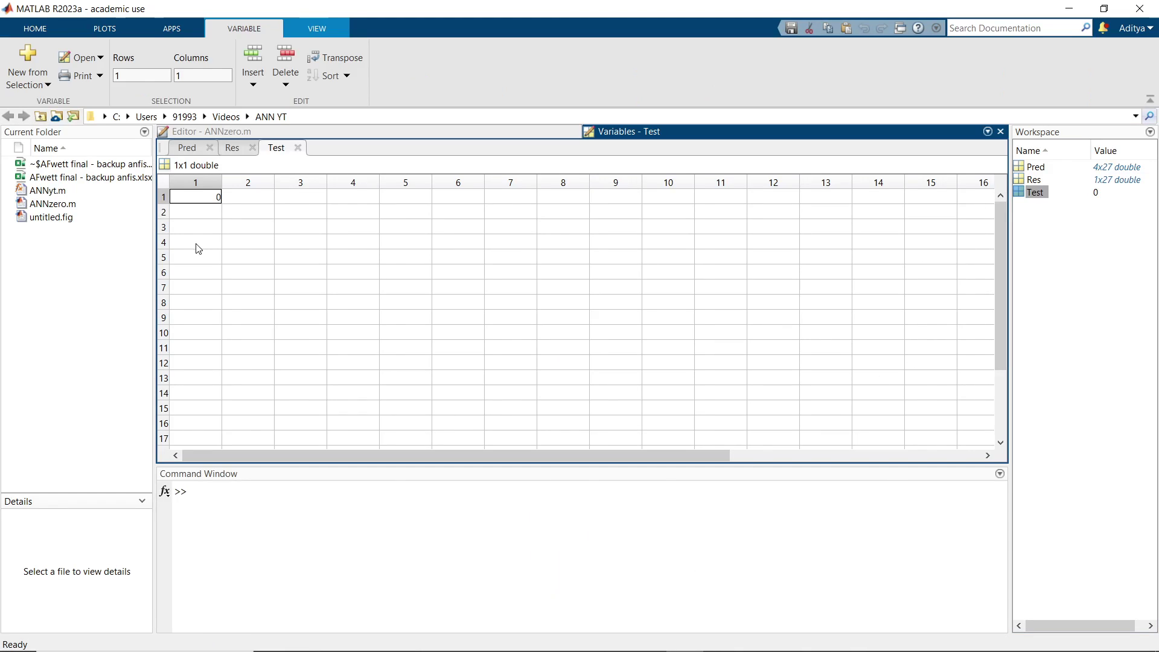
key(ctrl+v)
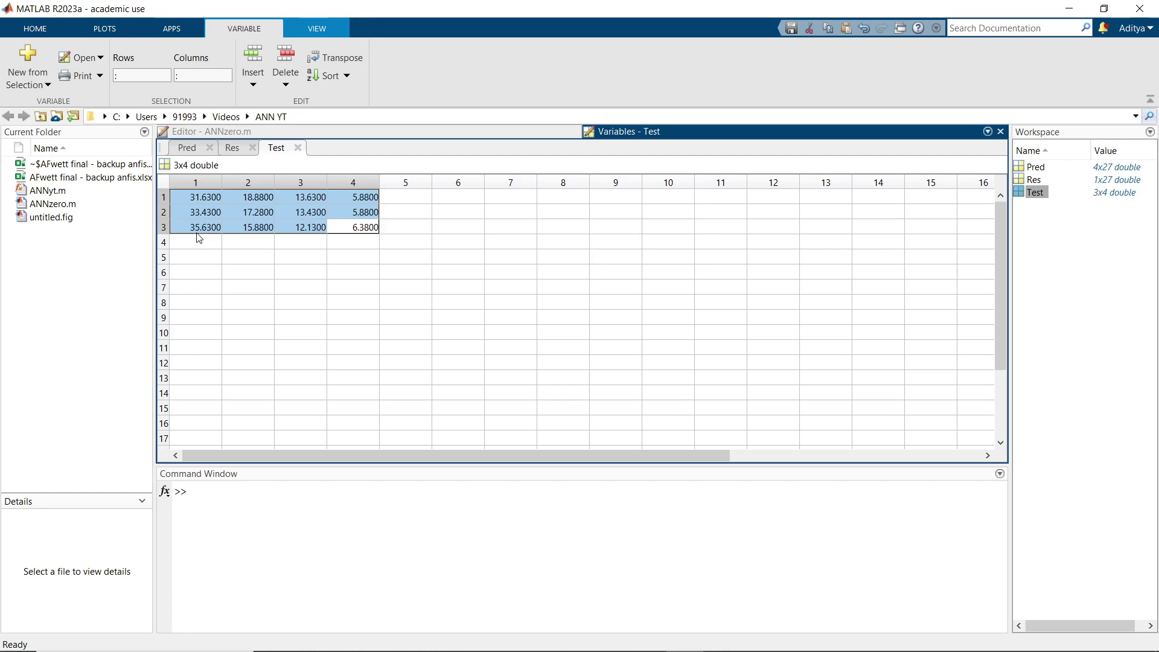
click(351, 60)
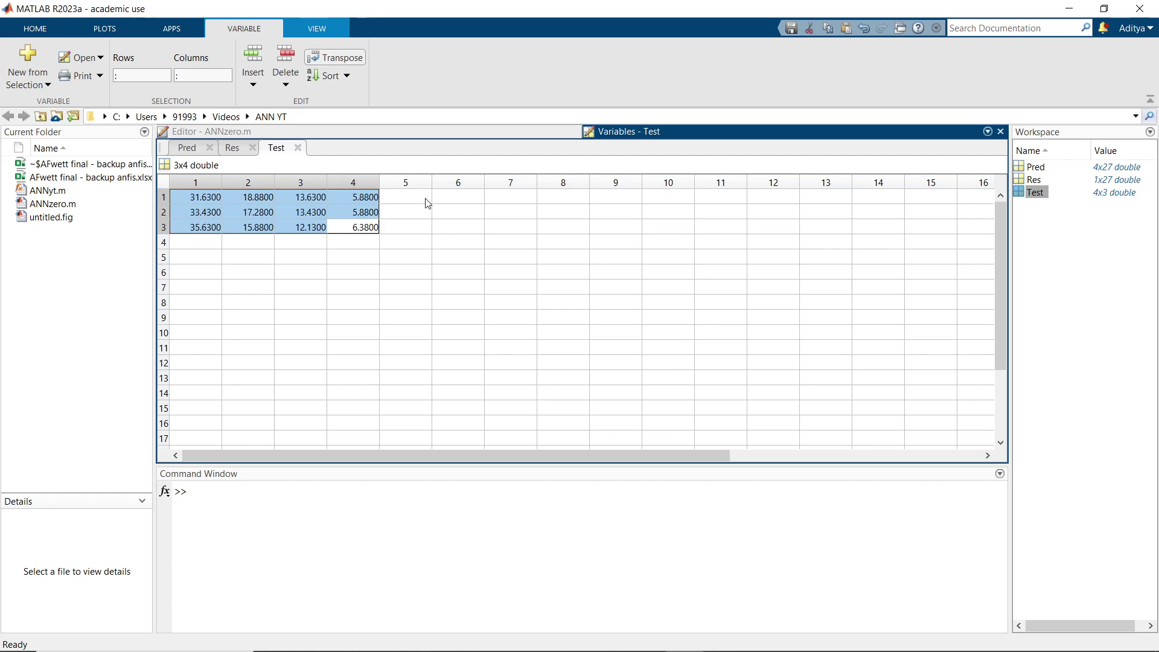
click(1086, 272)
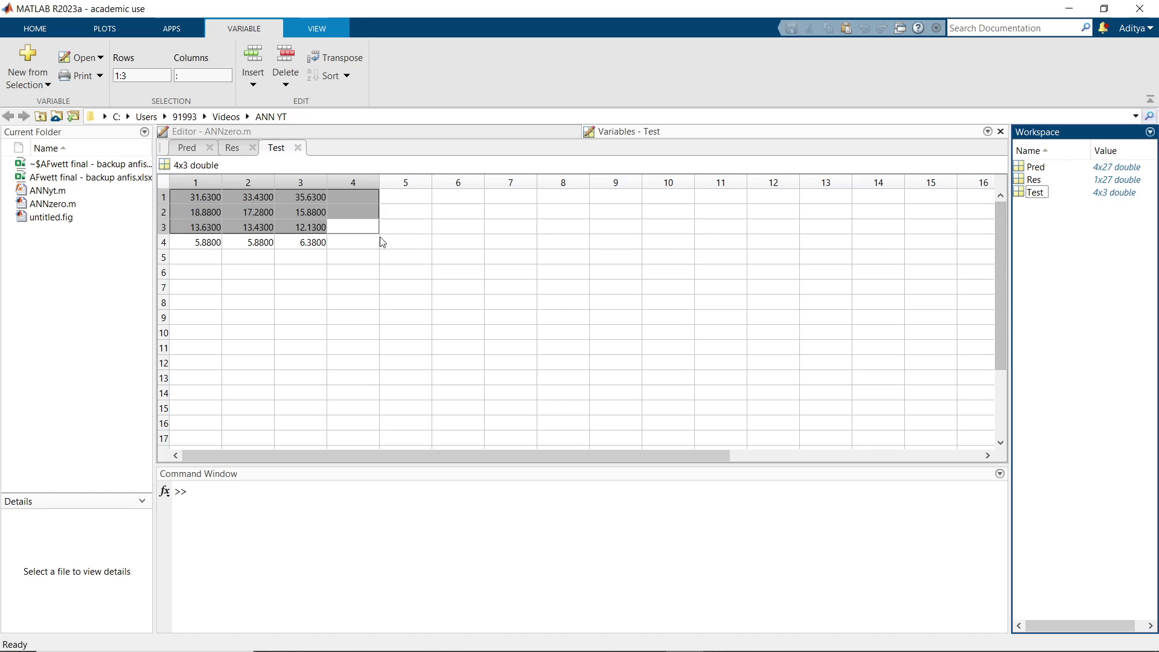
click(1001, 132)
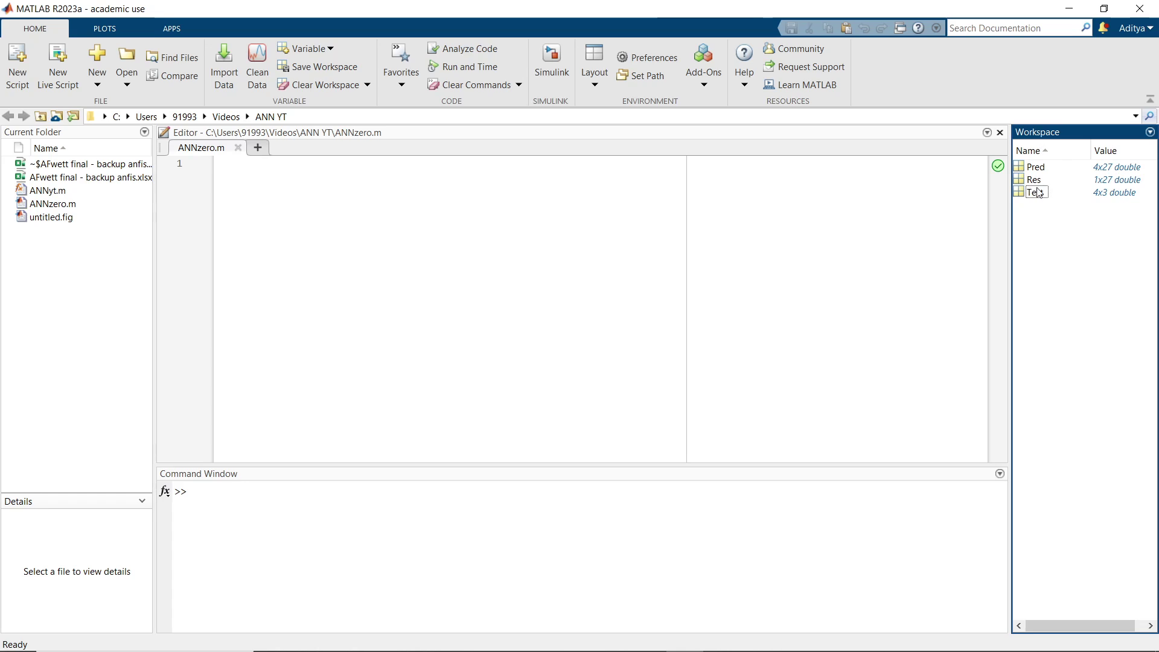
- Open the Neural Net Fitting app and import Pred as predictors and Res as responses from the workspace, with observations in columns
click(152, 24)
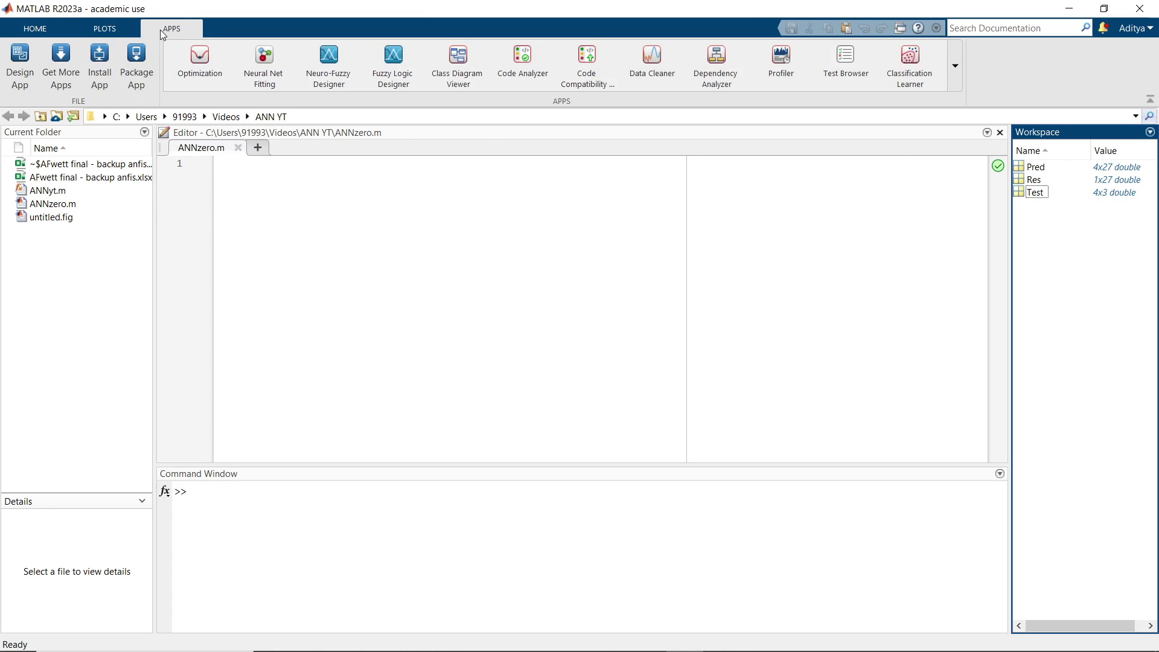
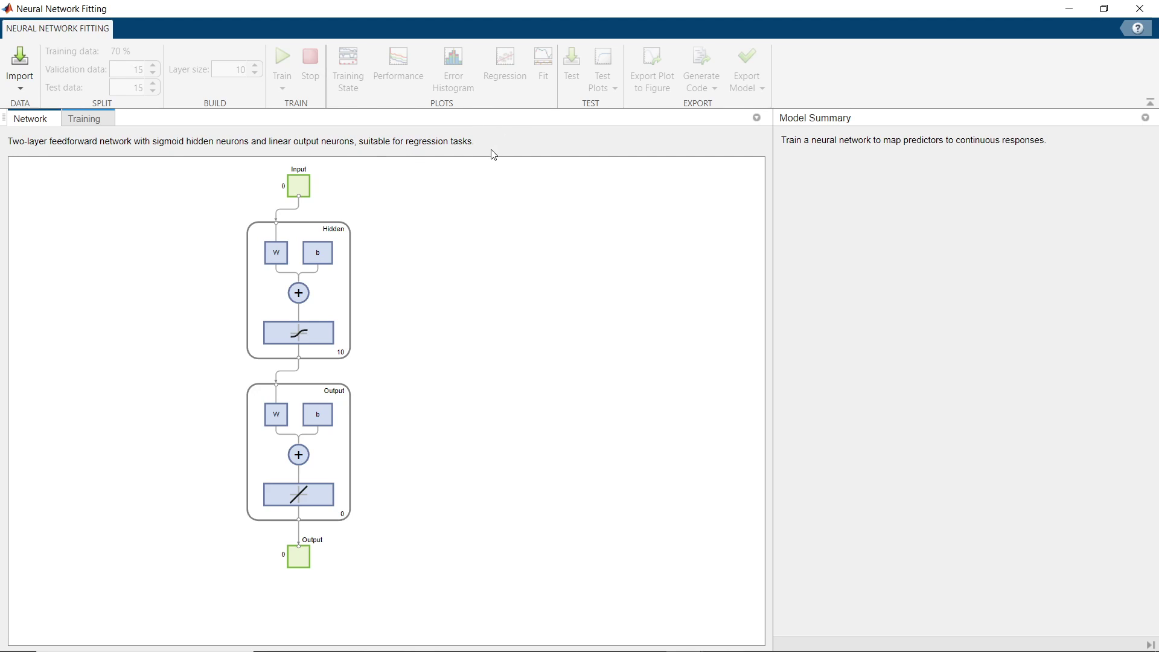
click(9, 58)
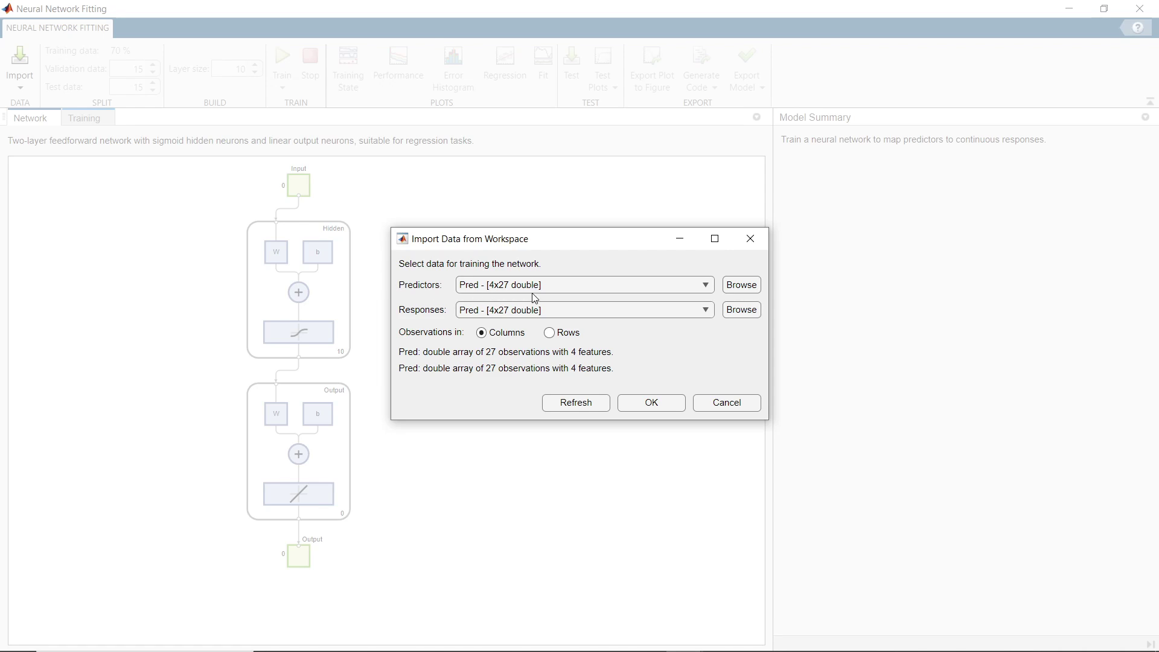
click(552, 309)
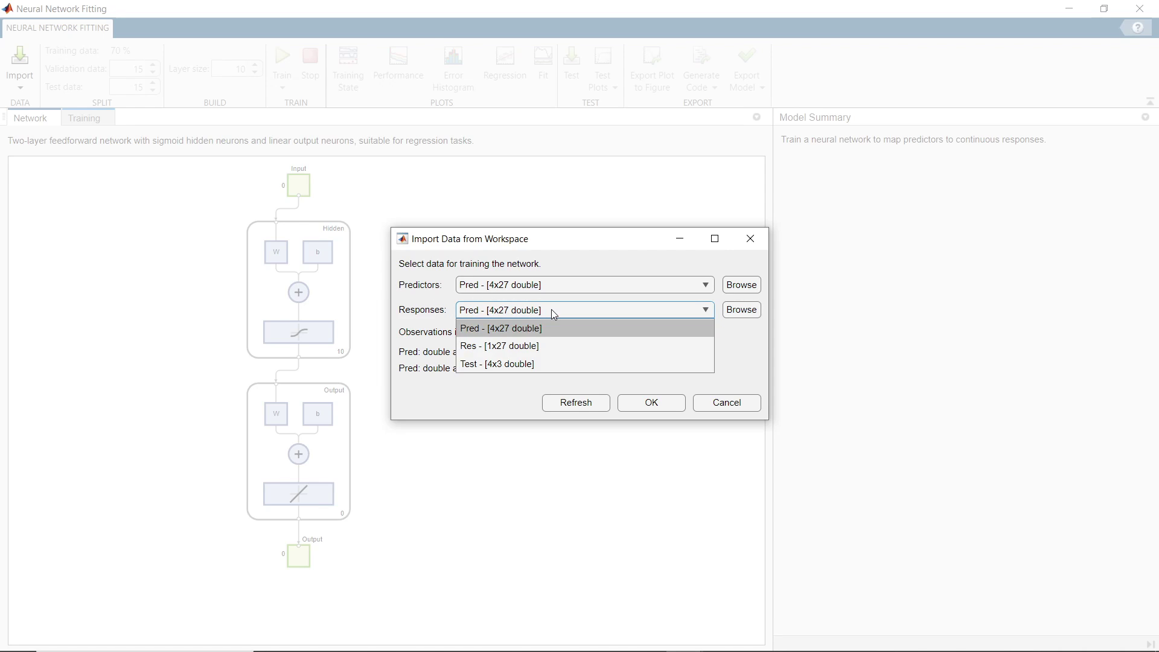
click(523, 344)
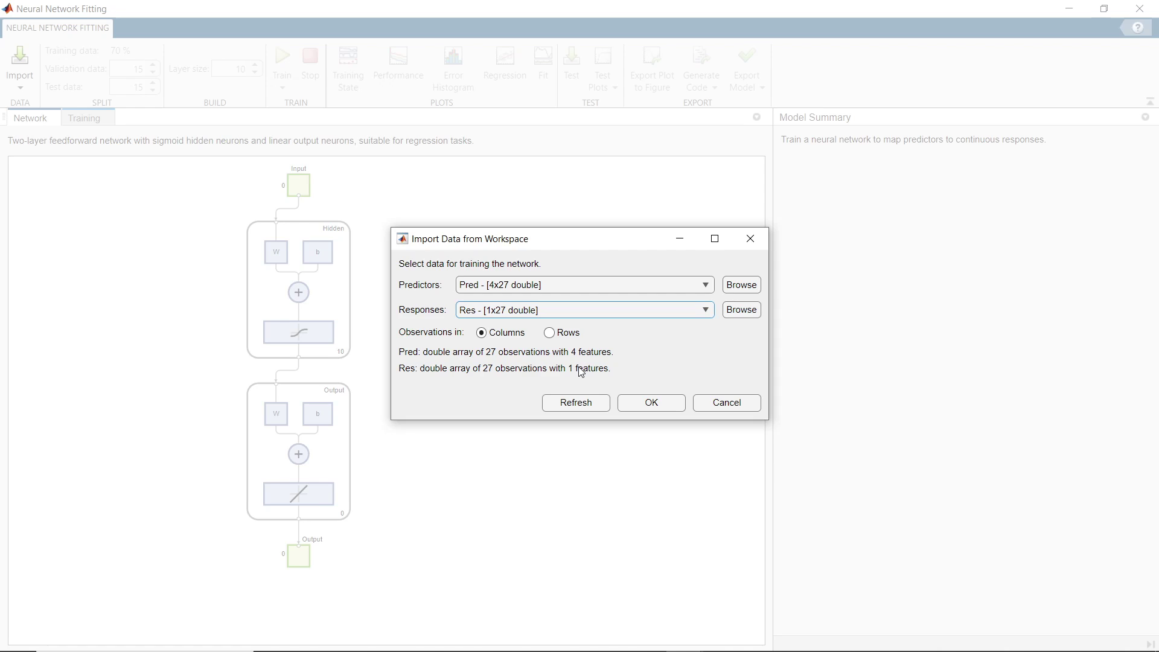
click(662, 406)
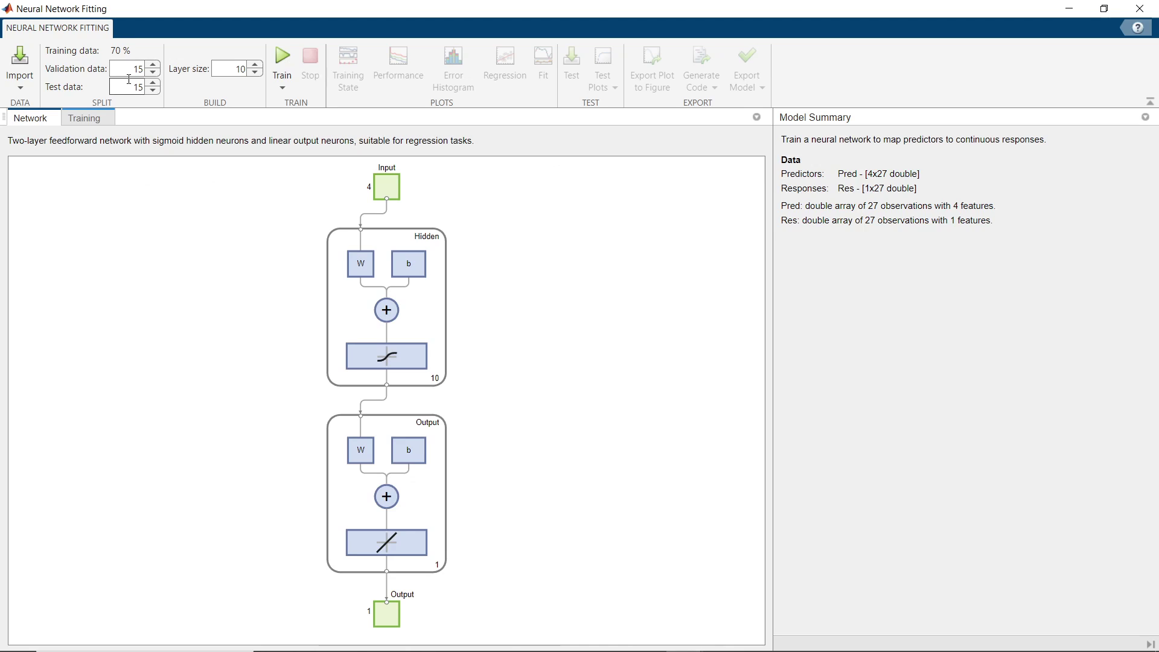
- Set the data split to 0 percent test data and 20 percent validation data
click(111, 88)
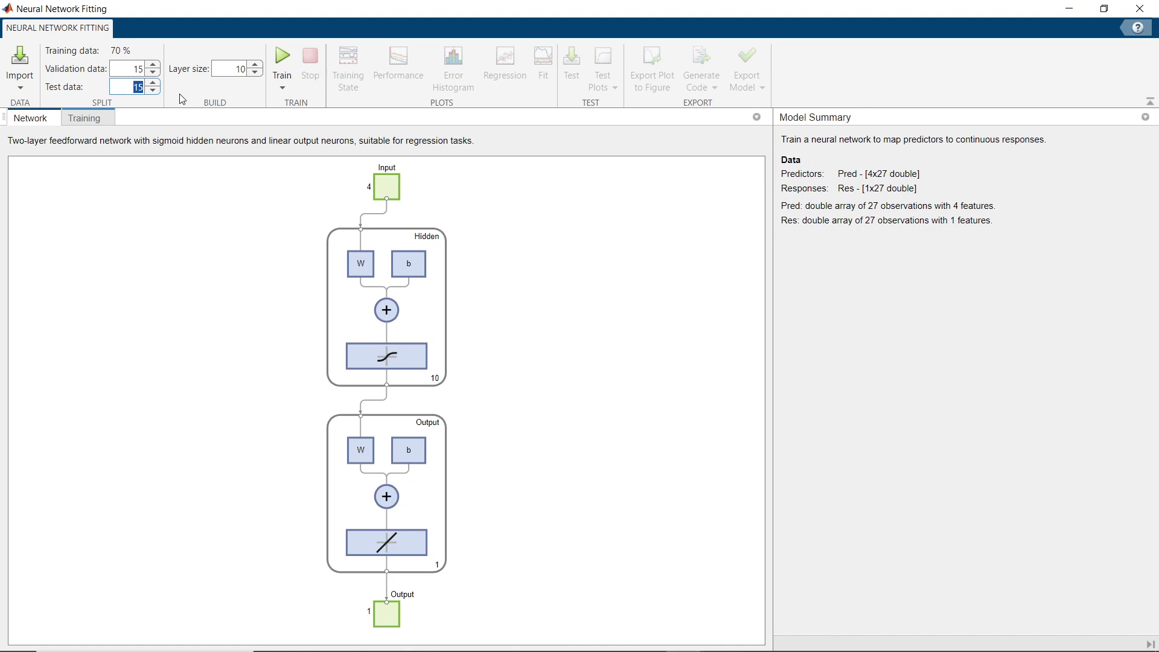
text(0)
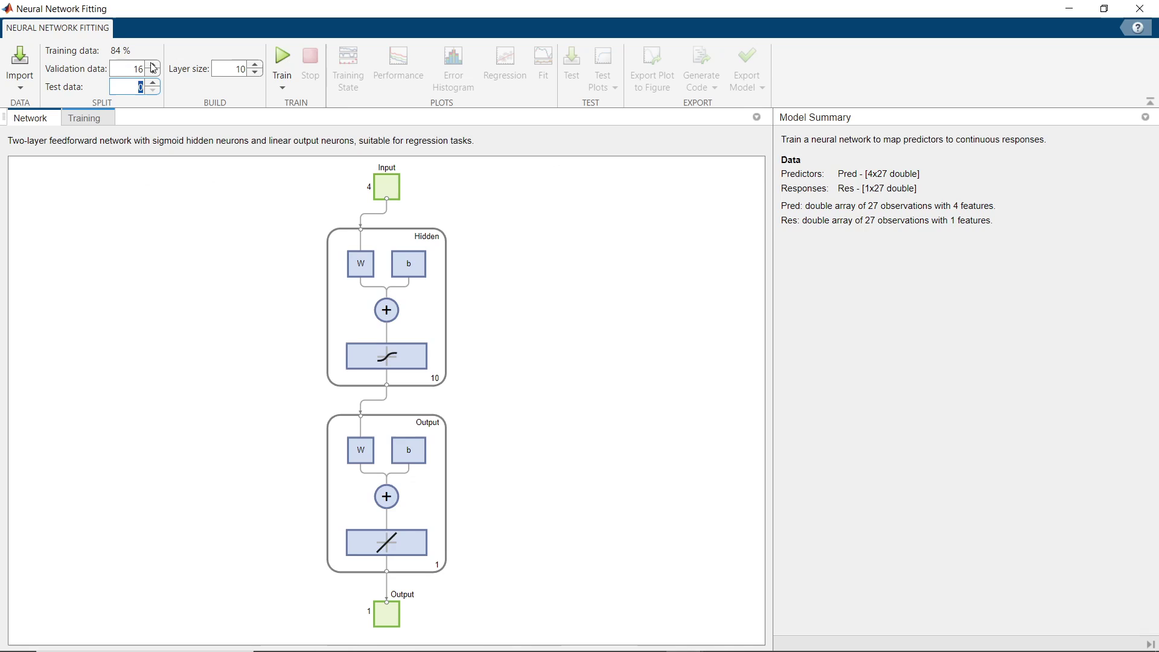
click(154, 65)
click(154, 65)
click(154, 65)
click(154, 66)
click(154, 65)
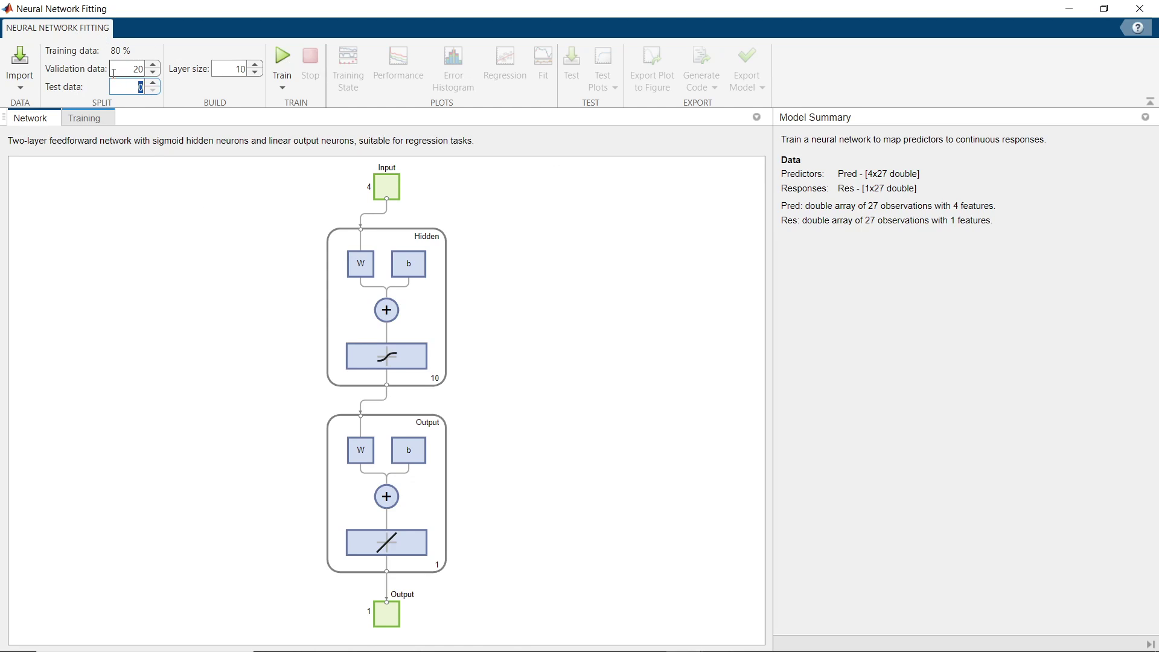
click(140, 234)
click(152, 77)
text(0)
key(Return)
click(129, 66)
text(2)
click(130, 87)
click(232, 67)
- Switch to Chrome, open the PDF of the SMAW electrode coating flux article in a new tab, and close the article's web page
mouse_move(654, 648)
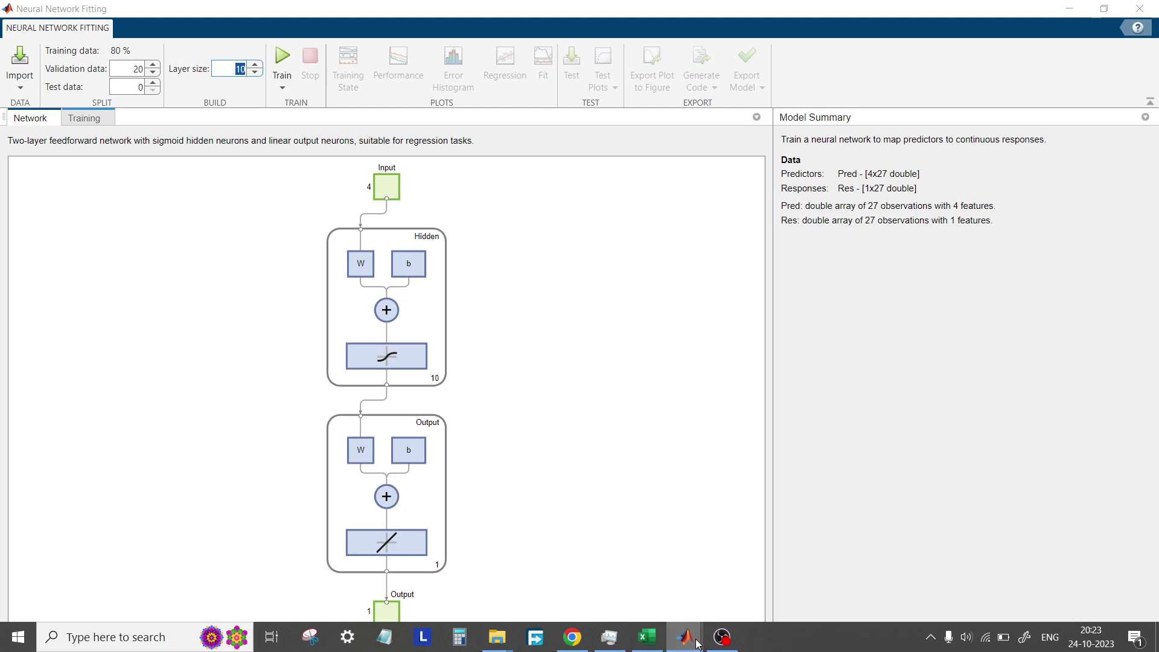
click(574, 647)
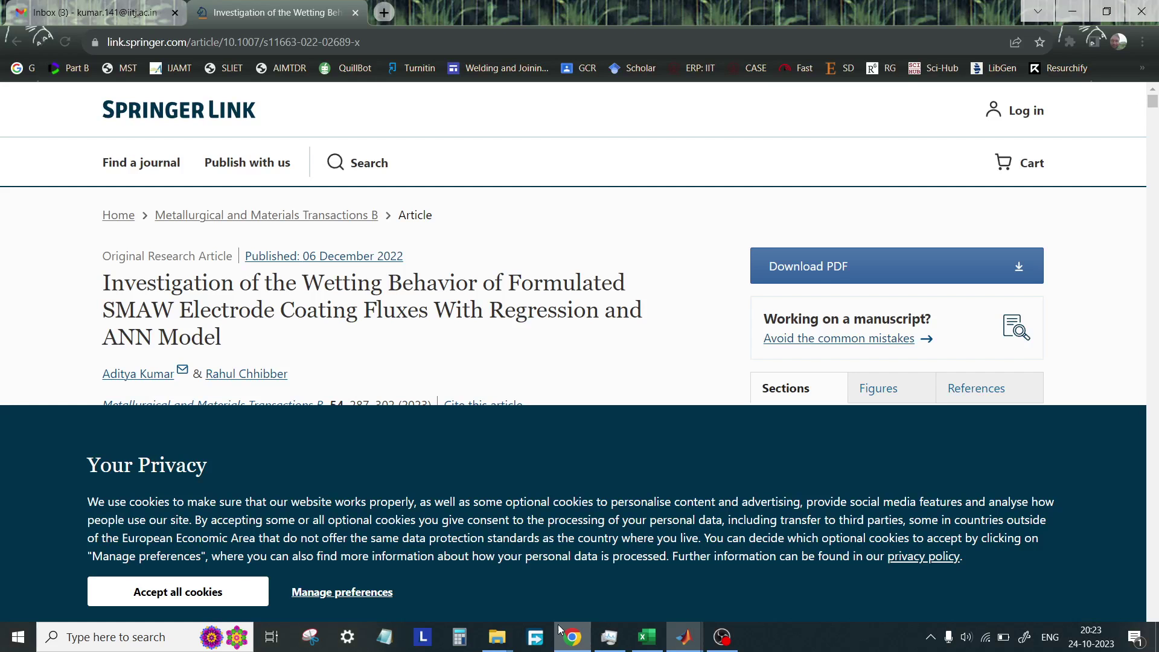
right_click(816, 266)
click(853, 279)
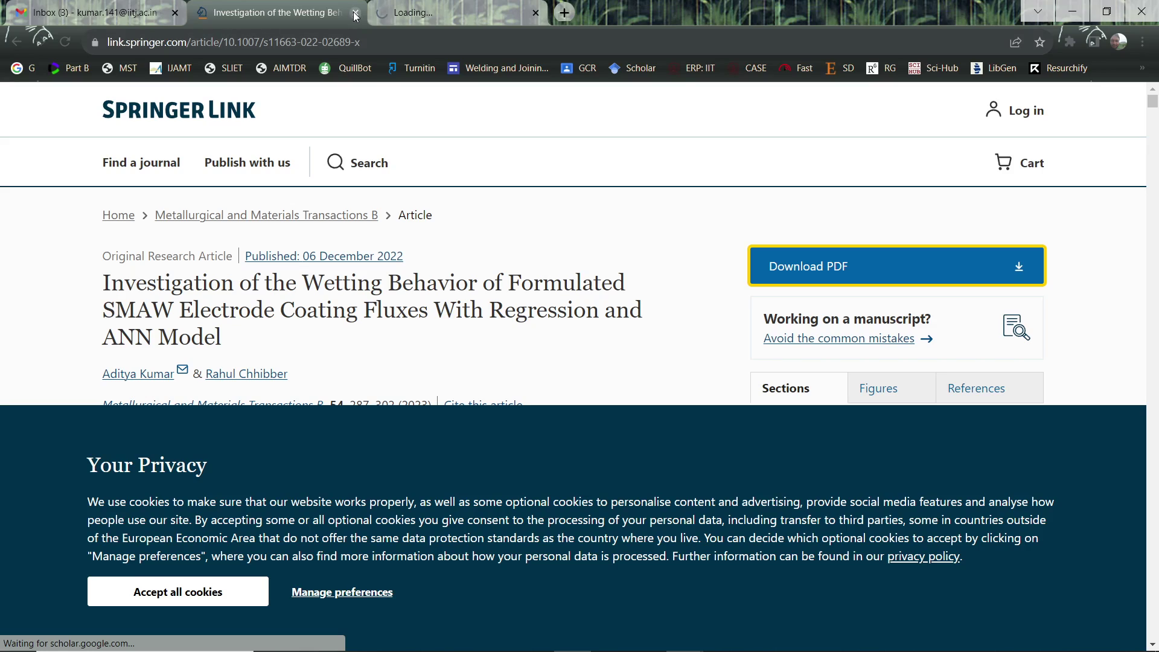
click(355, 13)
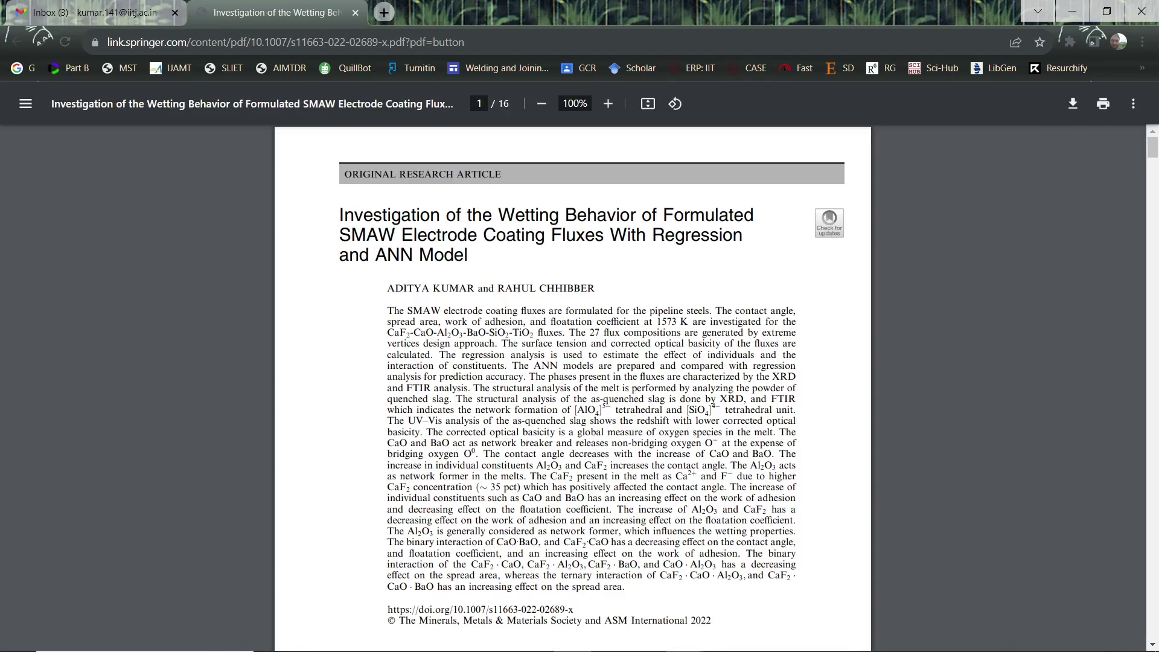
- Find the article's ANN model section on page 12 and enlarge the hidden-neuron formula, Eq. [16]
scroll(589, 375, down, 15)
scroll(589, 375, down, 20)
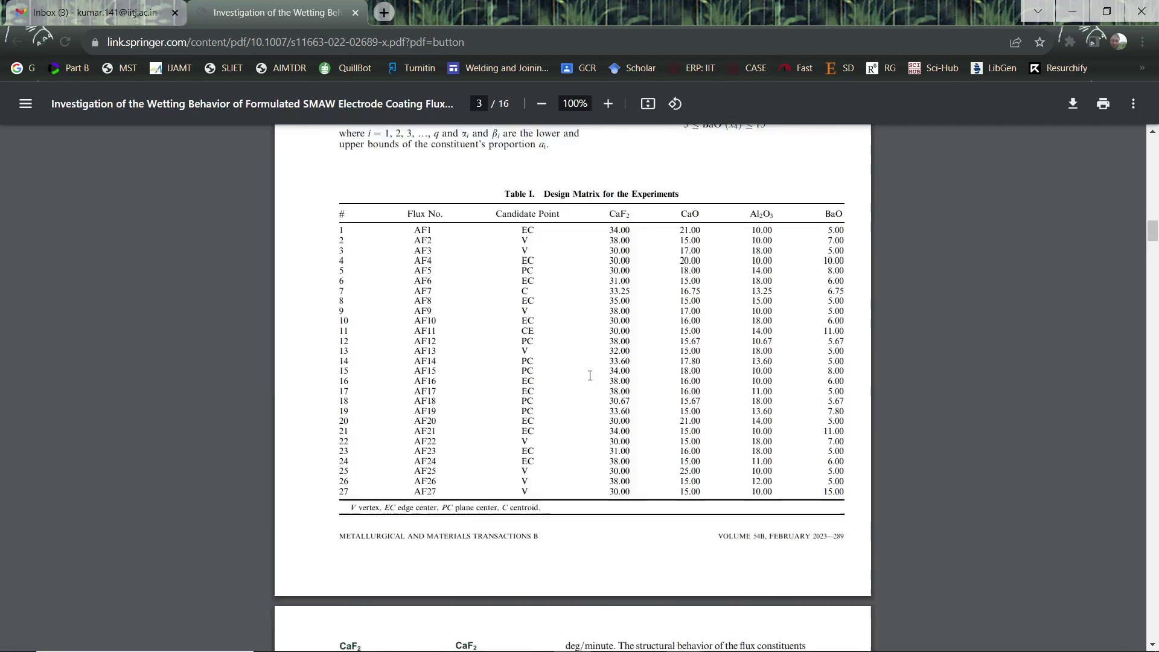
scroll(590, 375, down, 4)
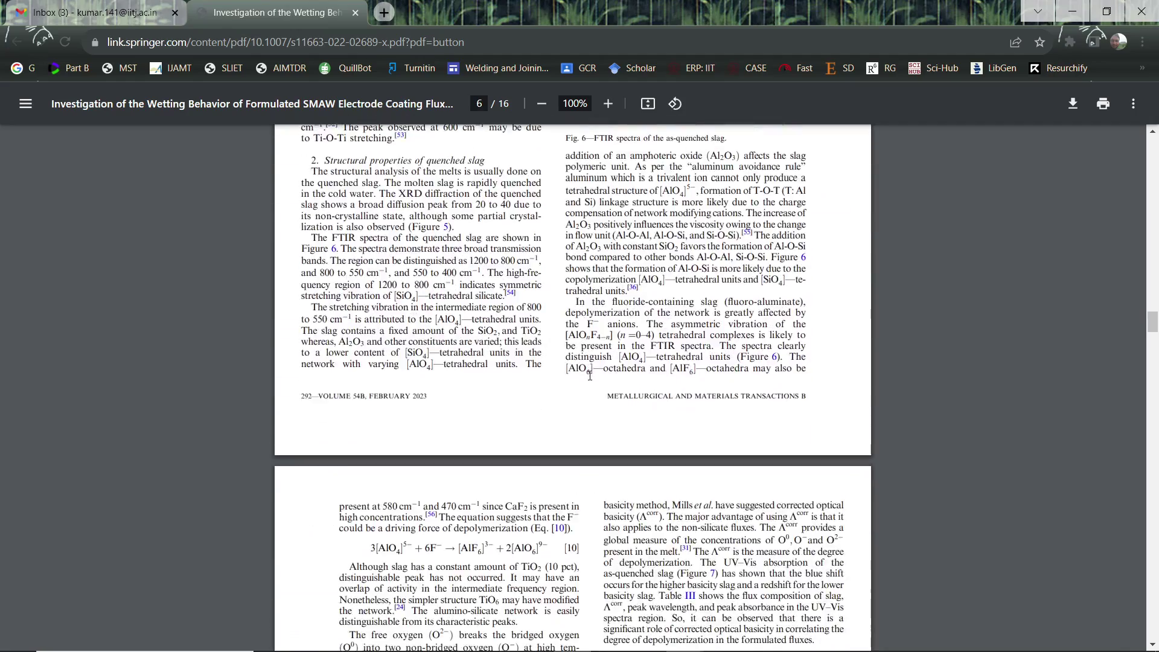
scroll(590, 375, down, 20)
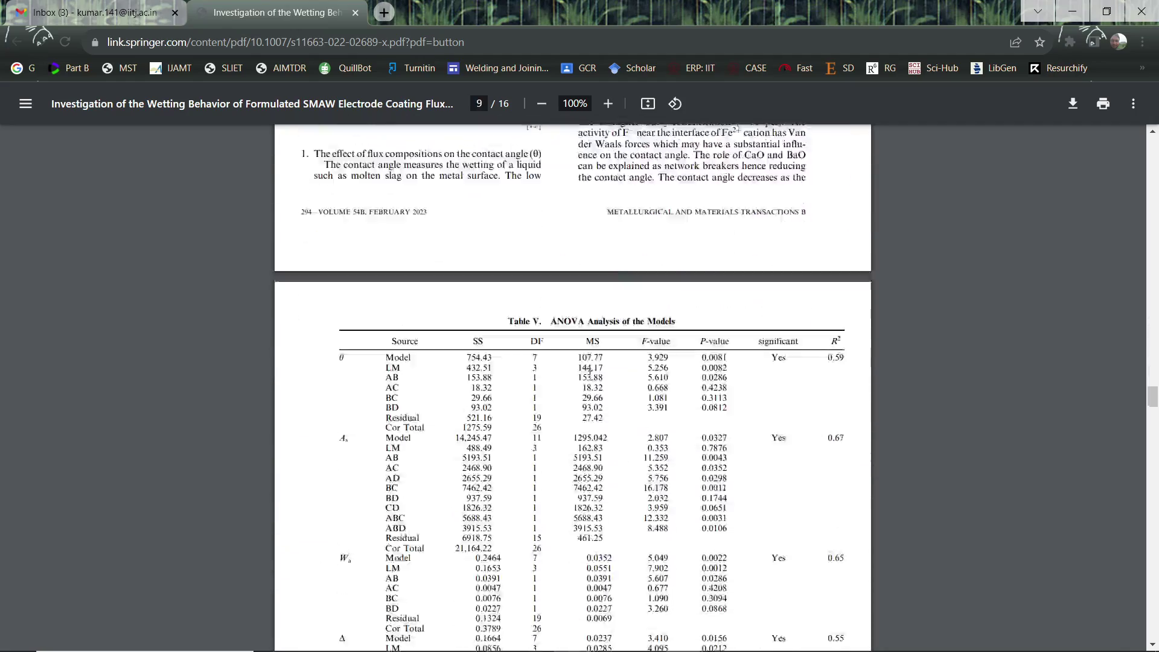
scroll(590, 375, down, 20)
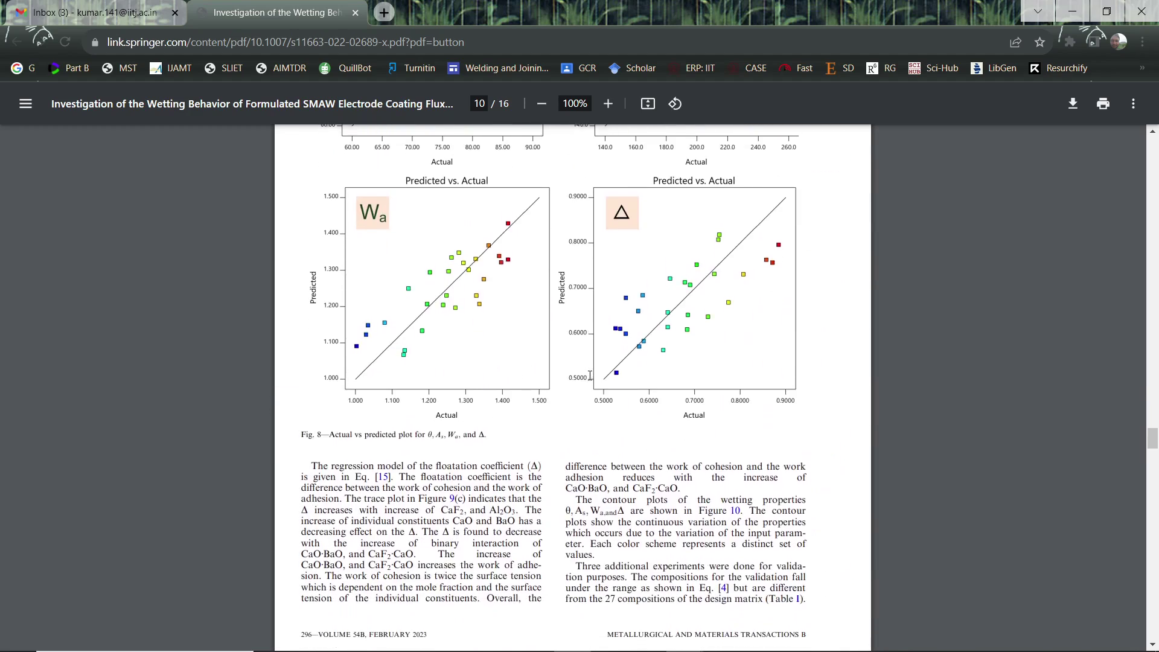
scroll(590, 375, down, 7)
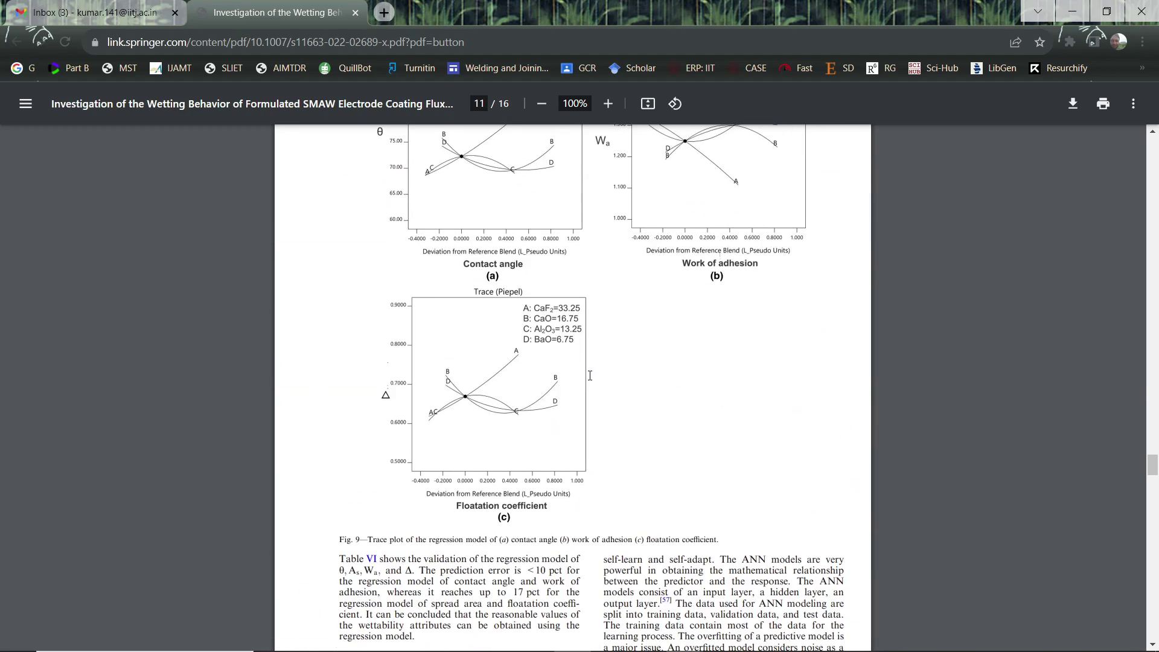
scroll(590, 375, down, 17)
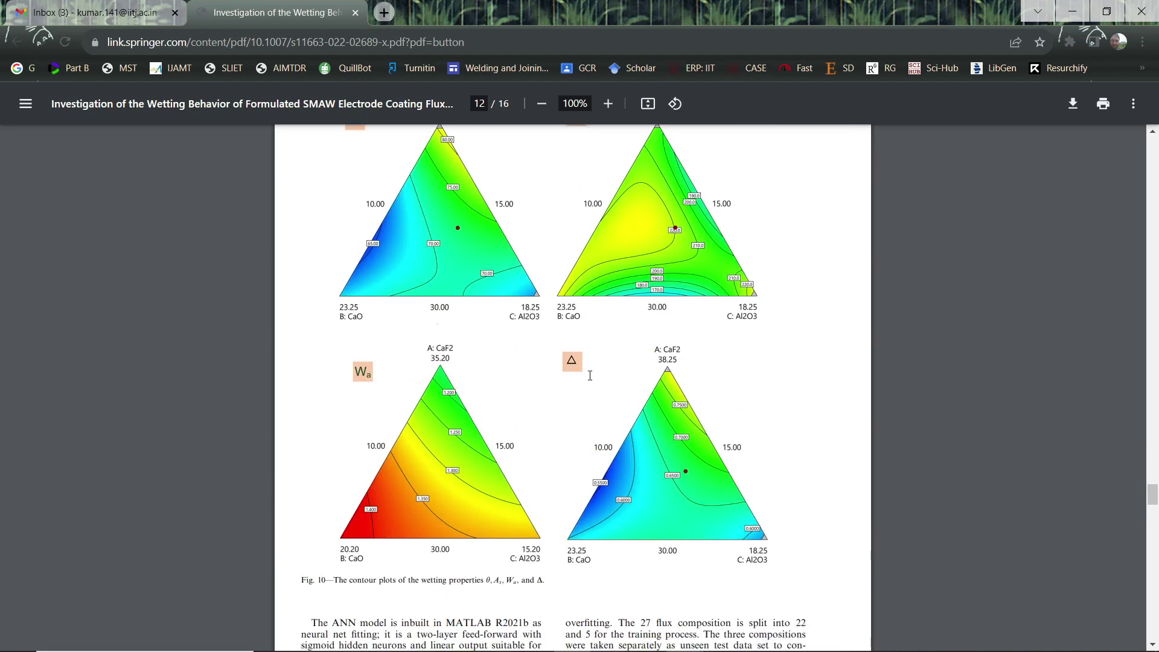
scroll(590, 375, down, 2)
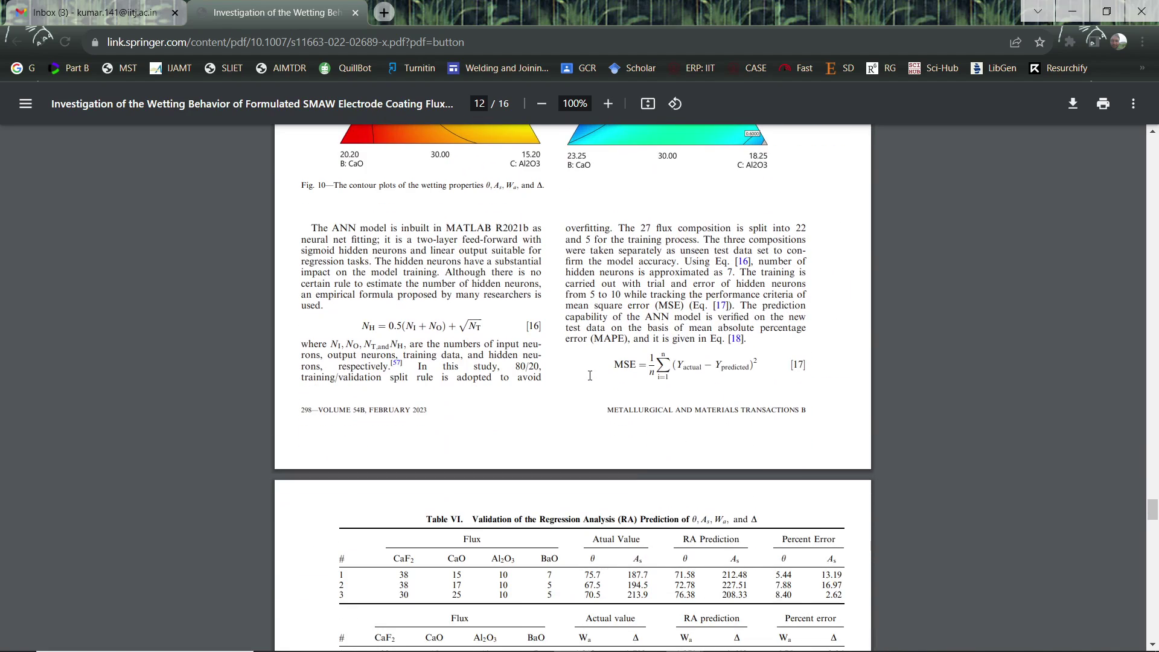
scroll(326, 326, up, 5)
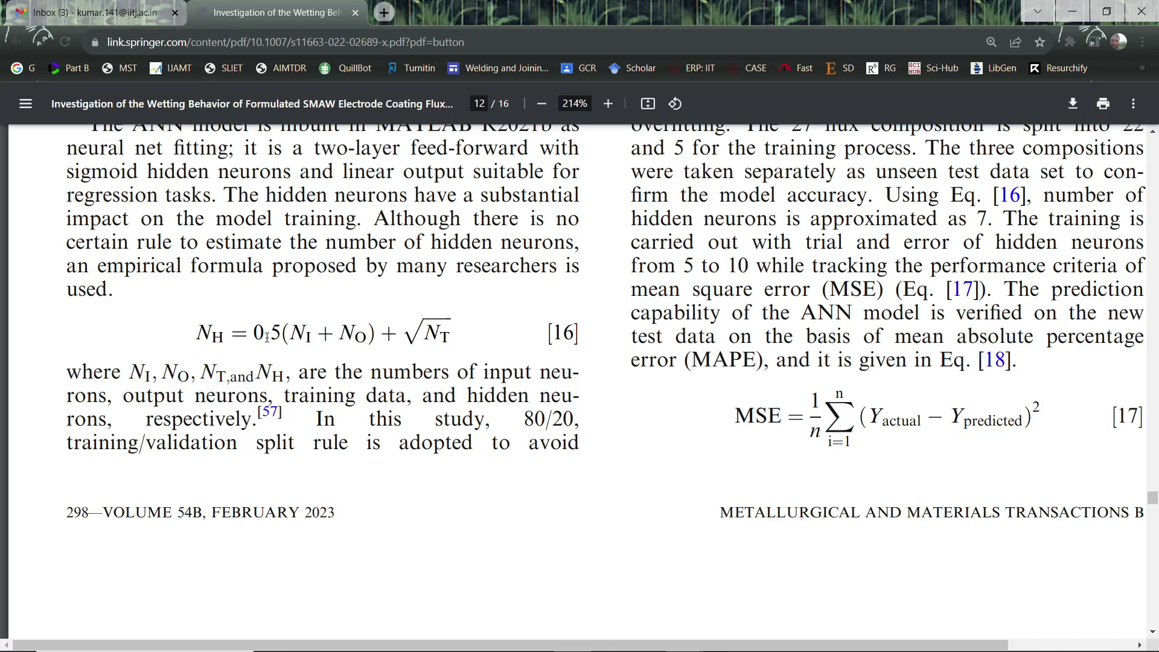
- Examine the terms of Eq. [16], marking the input and output neuron part and the square root of the training data count
drag(233, 334, 370, 343)
click(322, 337)
drag(404, 335, 462, 340)
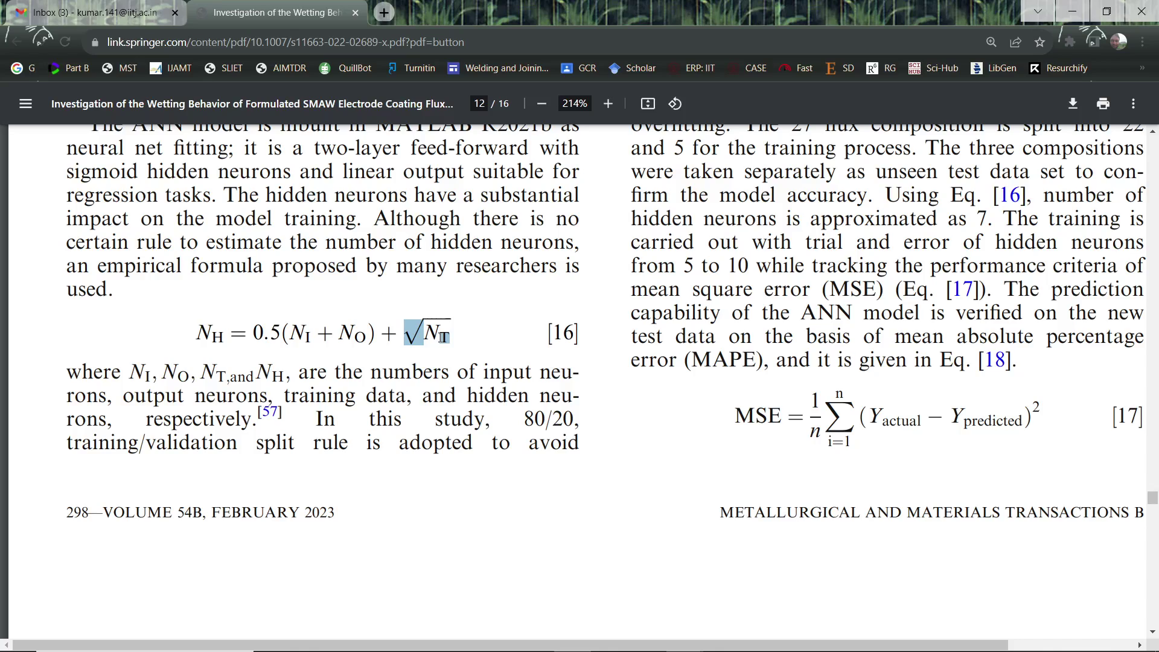
drag(433, 331, 451, 337)
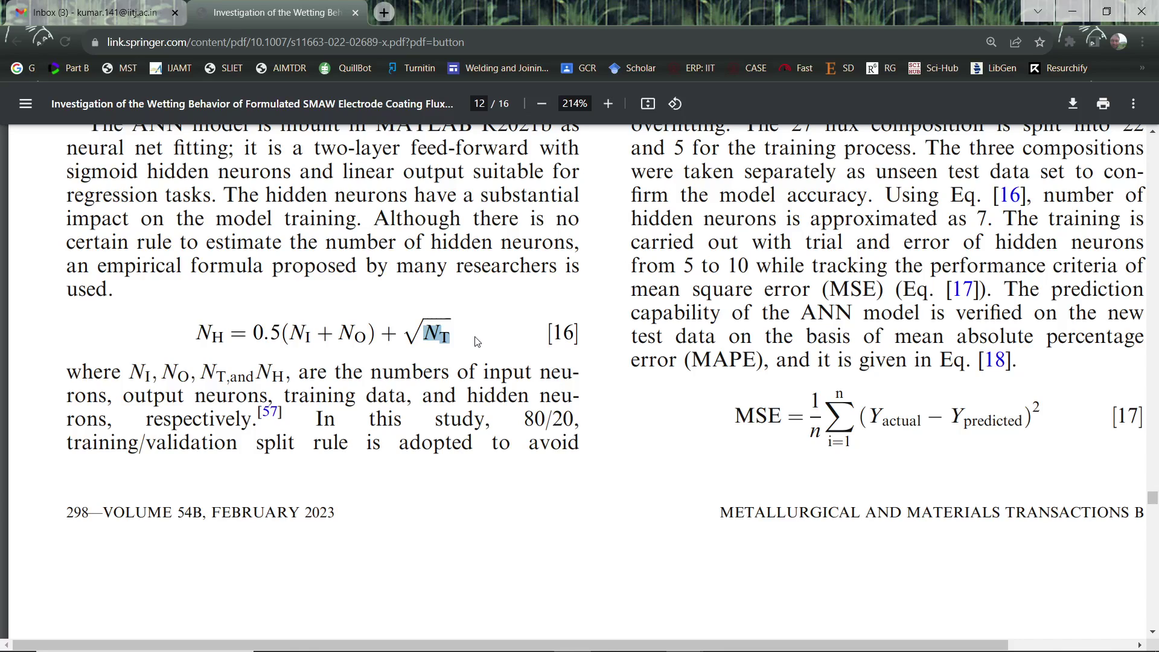
drag(415, 319, 450, 337)
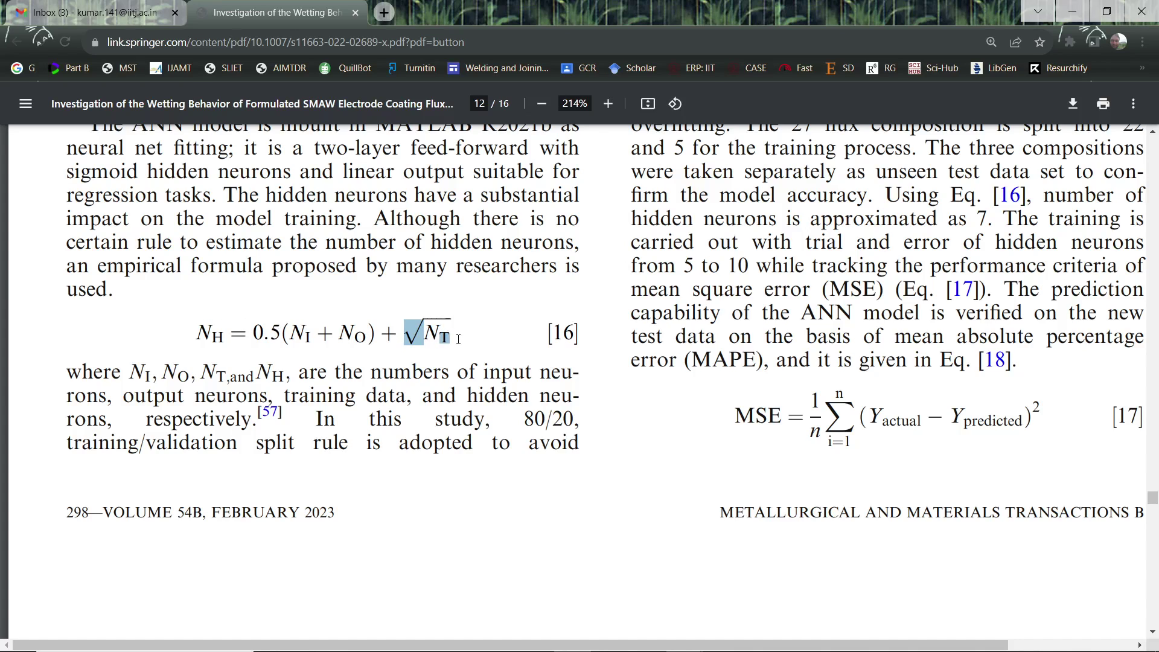
- Read the passage on the number of hidden neurons, the trial-and-error range, and the MSE and MAPE criteria
scroll(602, 356, up, 5)
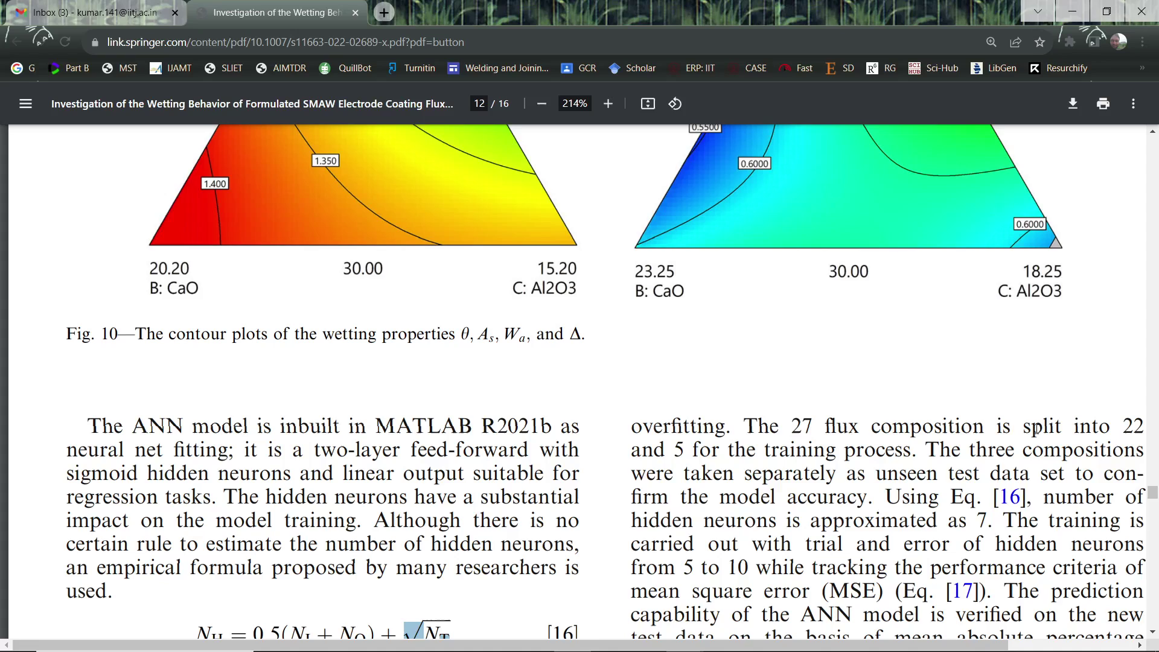
scroll(1038, 437, right, 2)
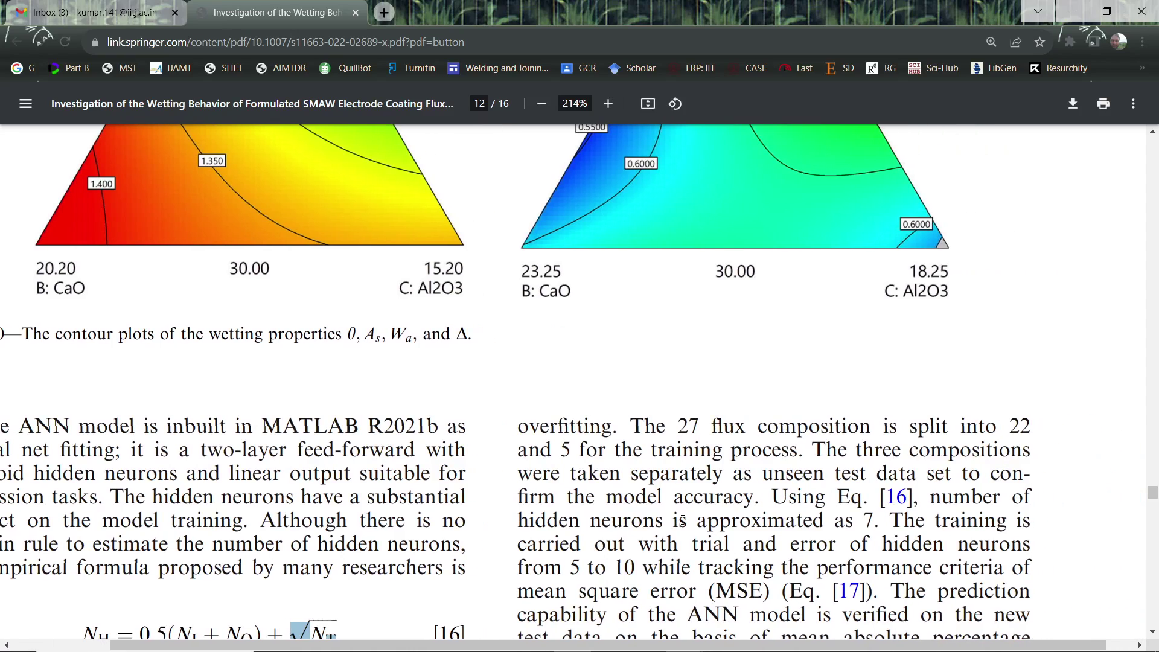
drag(683, 520, 890, 527)
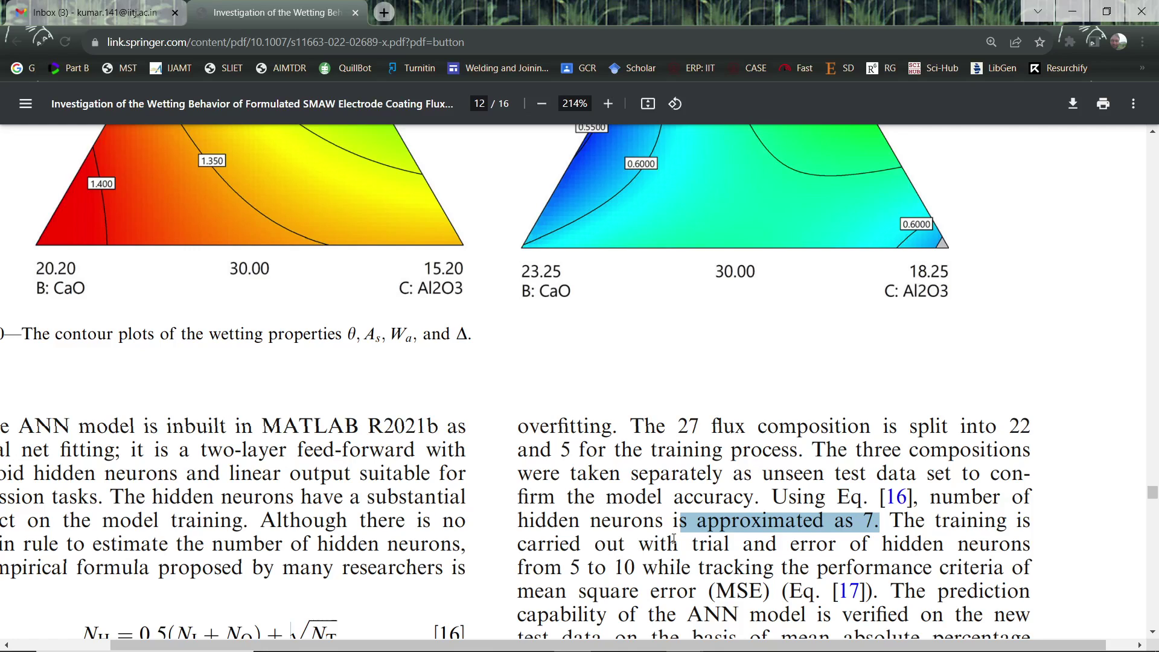
scroll(674, 539, down, 1)
drag(700, 494, 811, 495)
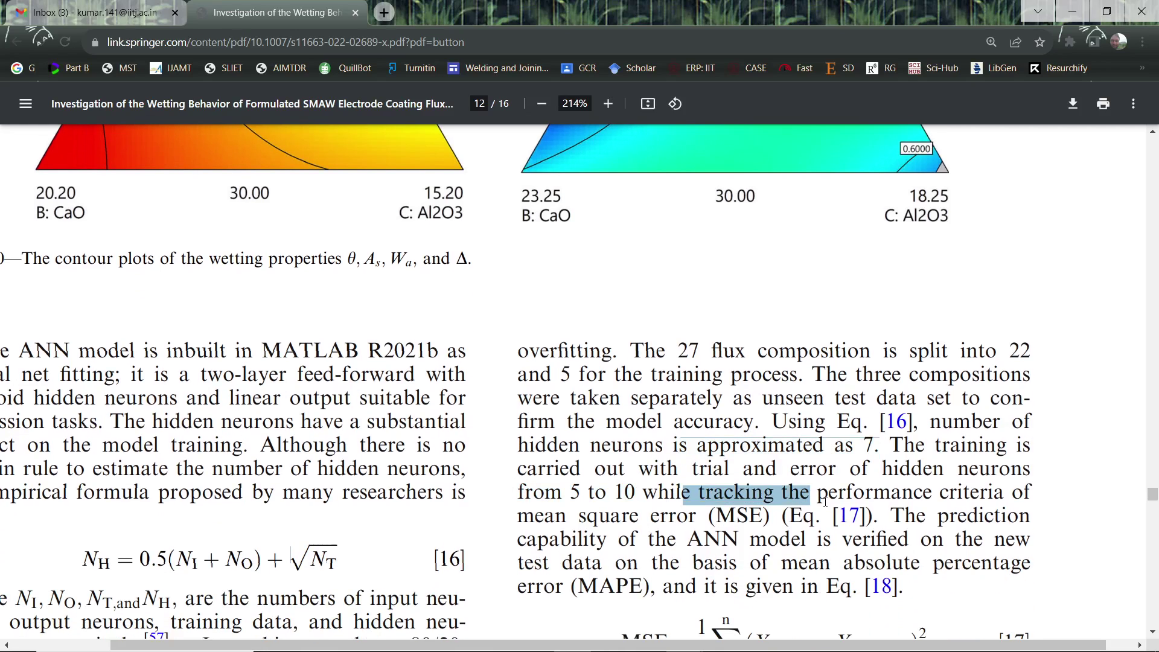
double_click(848, 501)
drag(519, 495, 652, 495)
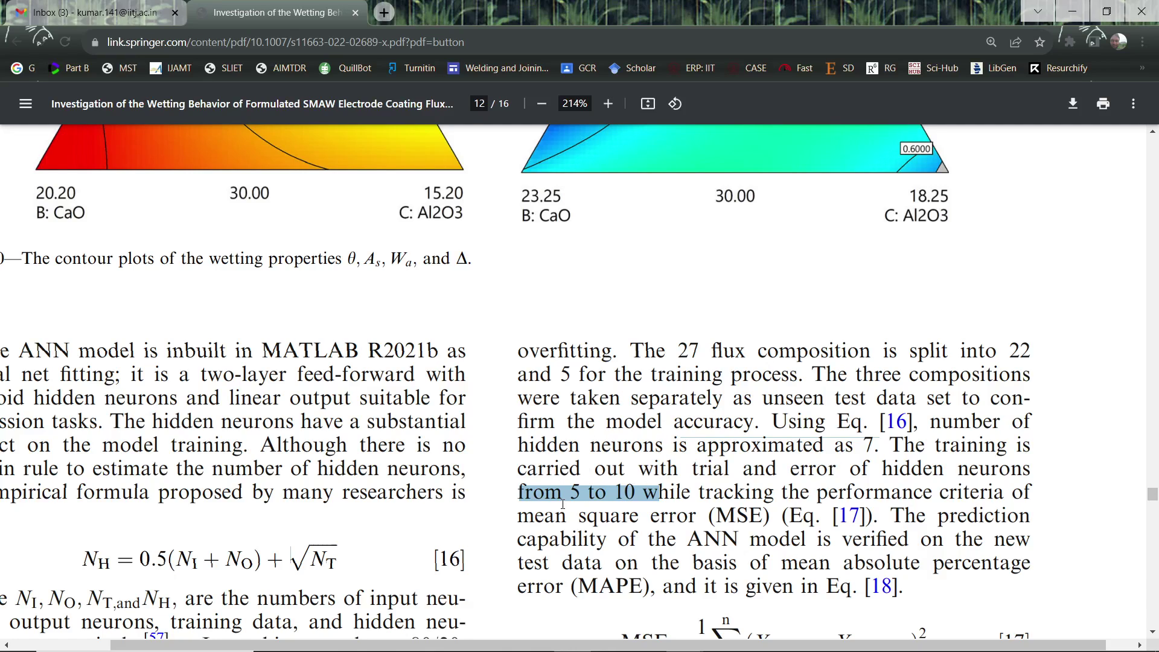
drag(571, 494, 1020, 493)
drag(521, 518, 787, 516)
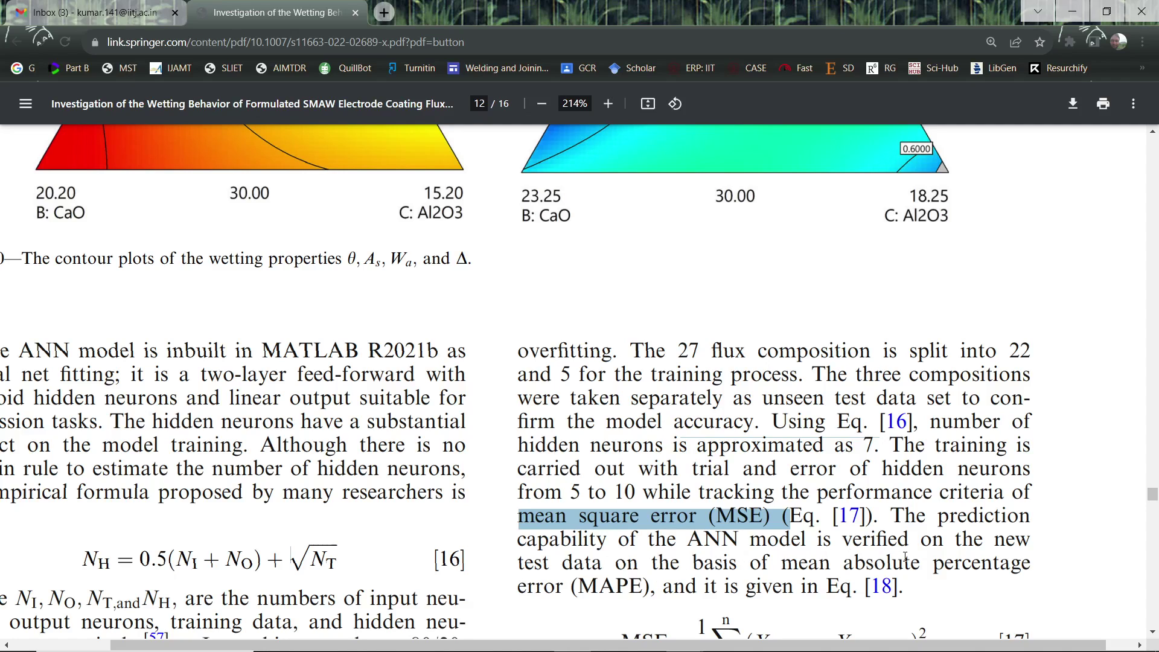
scroll(905, 556, down, 4)
drag(783, 346, 666, 367)
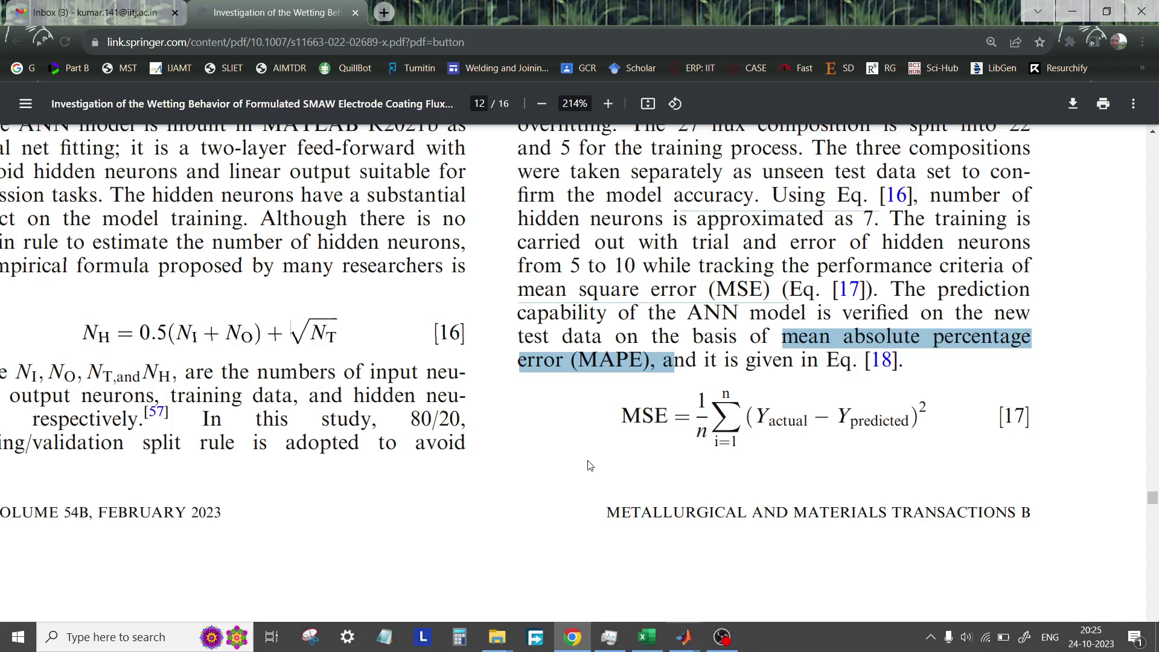
- Switch to the Neural Network Fitting window, set the layer size to 5, and train the network
click(685, 637)
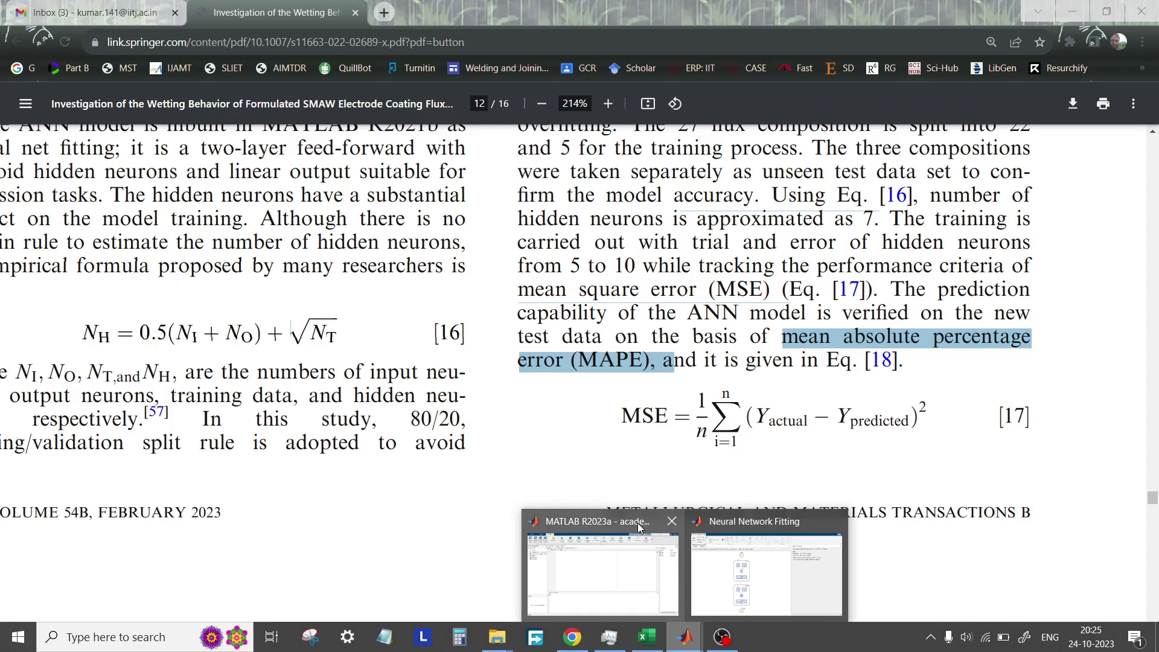
click(732, 578)
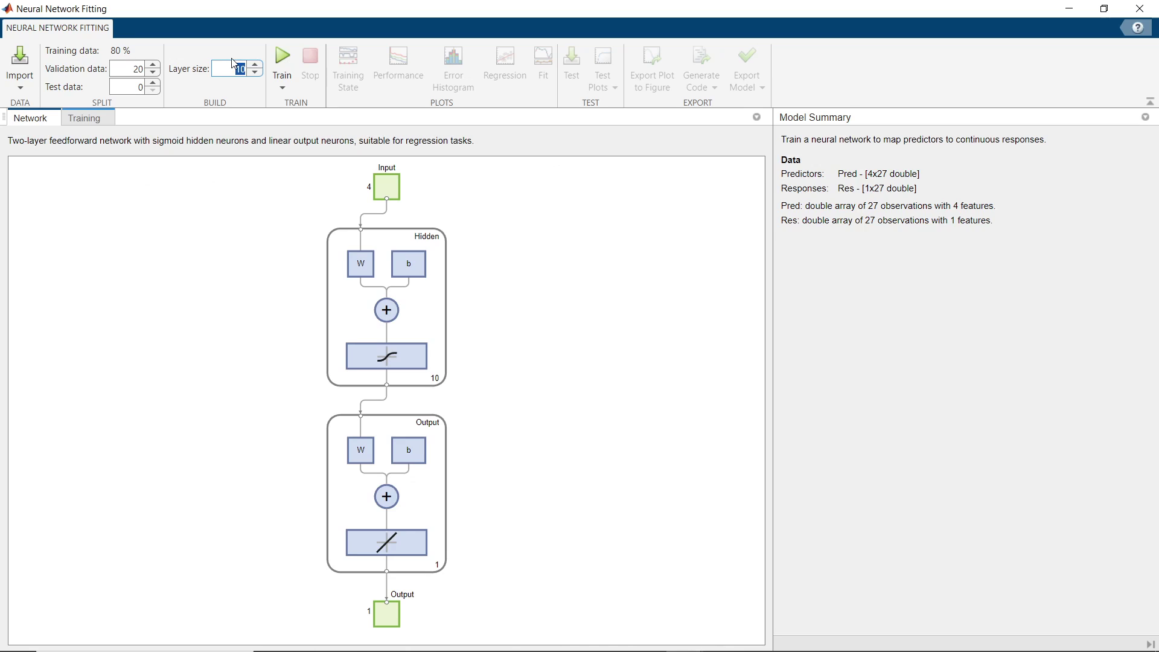
text(5)
key(Return)
click(278, 59)
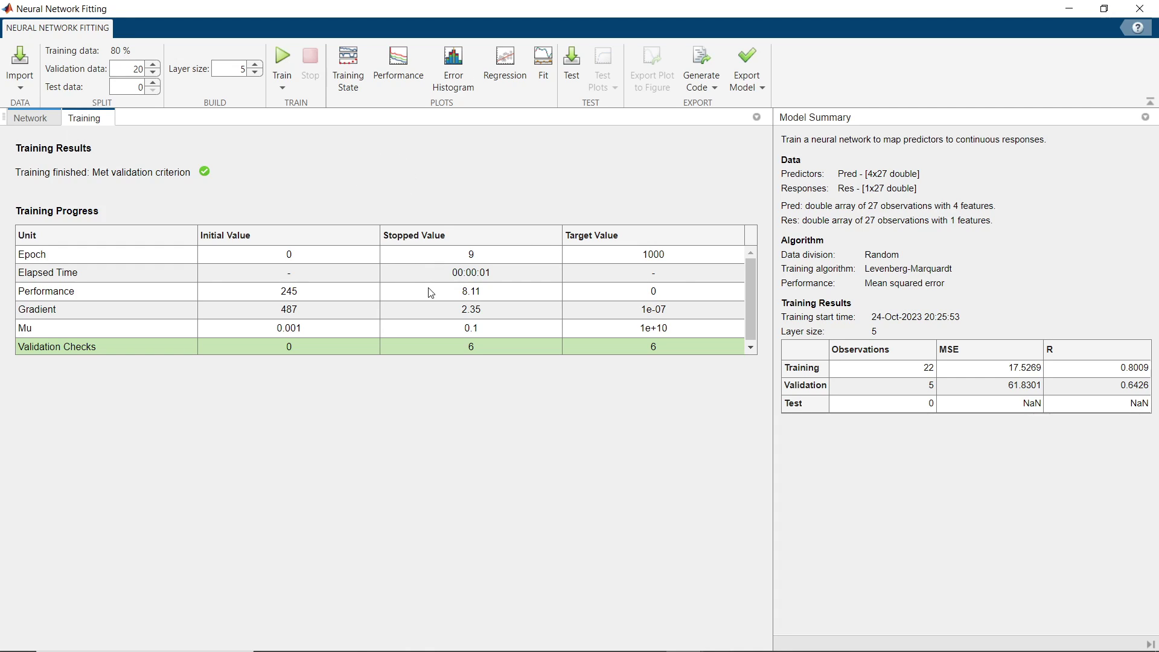
- Switch to the Excel workbook and review the flux compositions and actual CA values on the final sheet
click(653, 643)
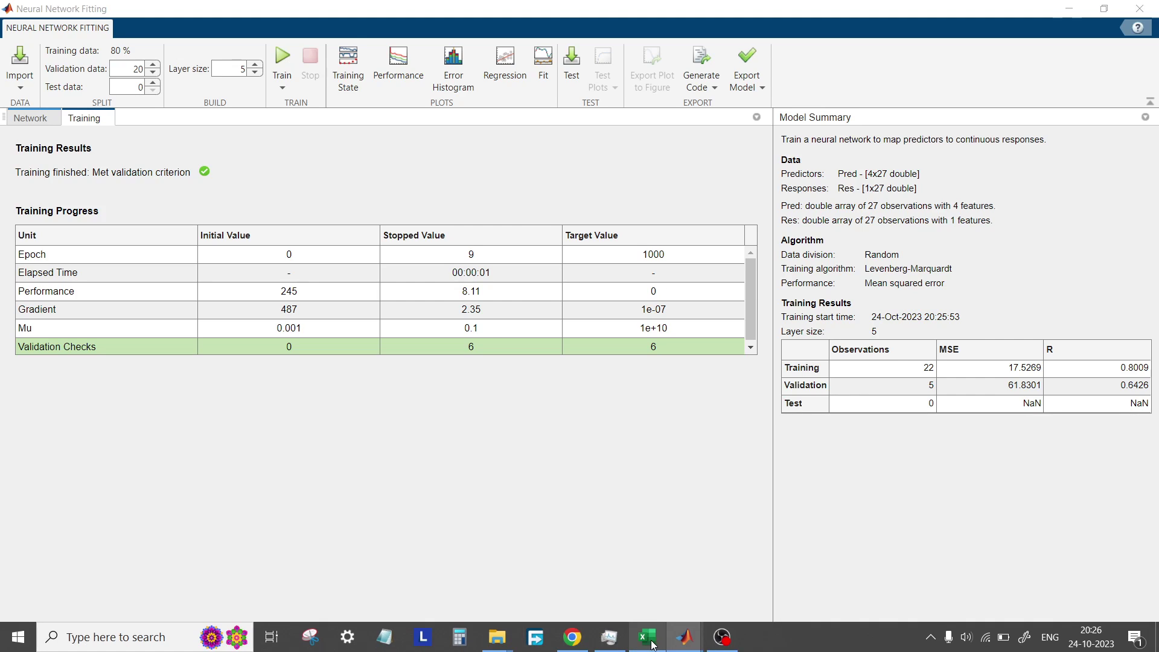
scroll(356, 477, up, 13)
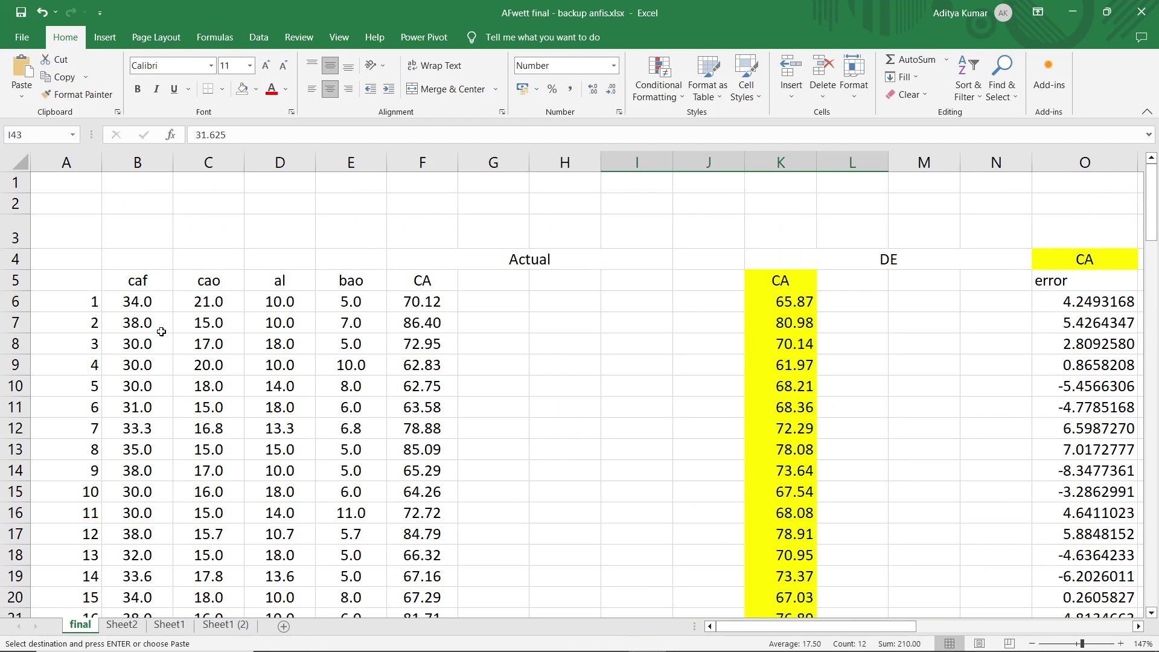
drag(128, 301, 354, 308)
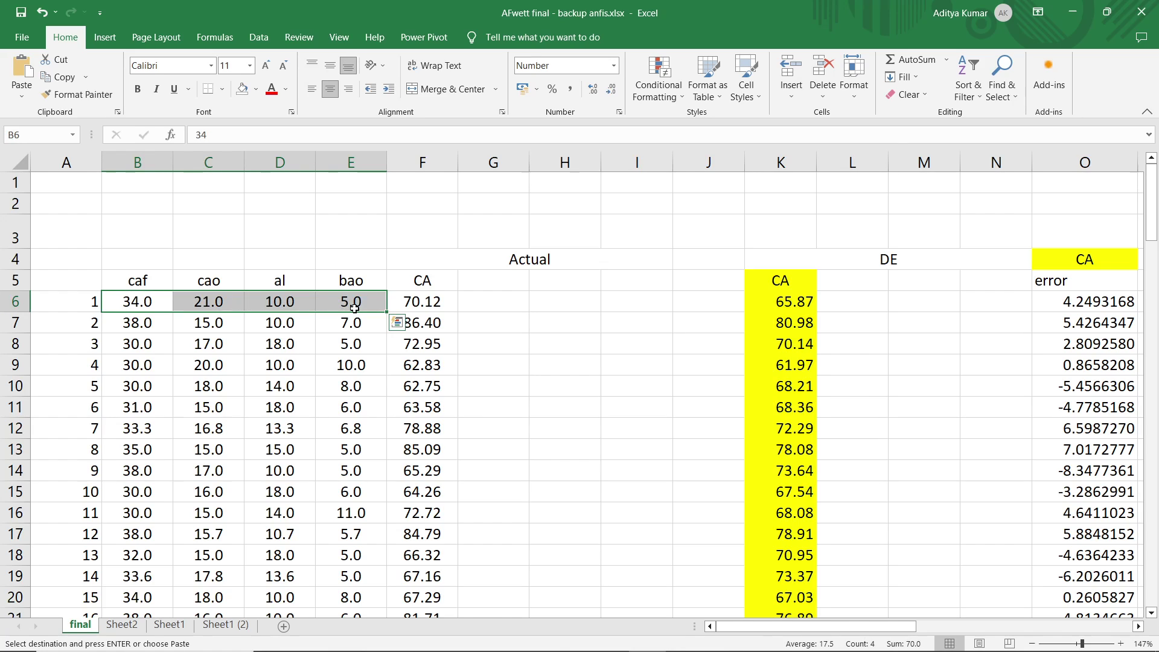
click(413, 302)
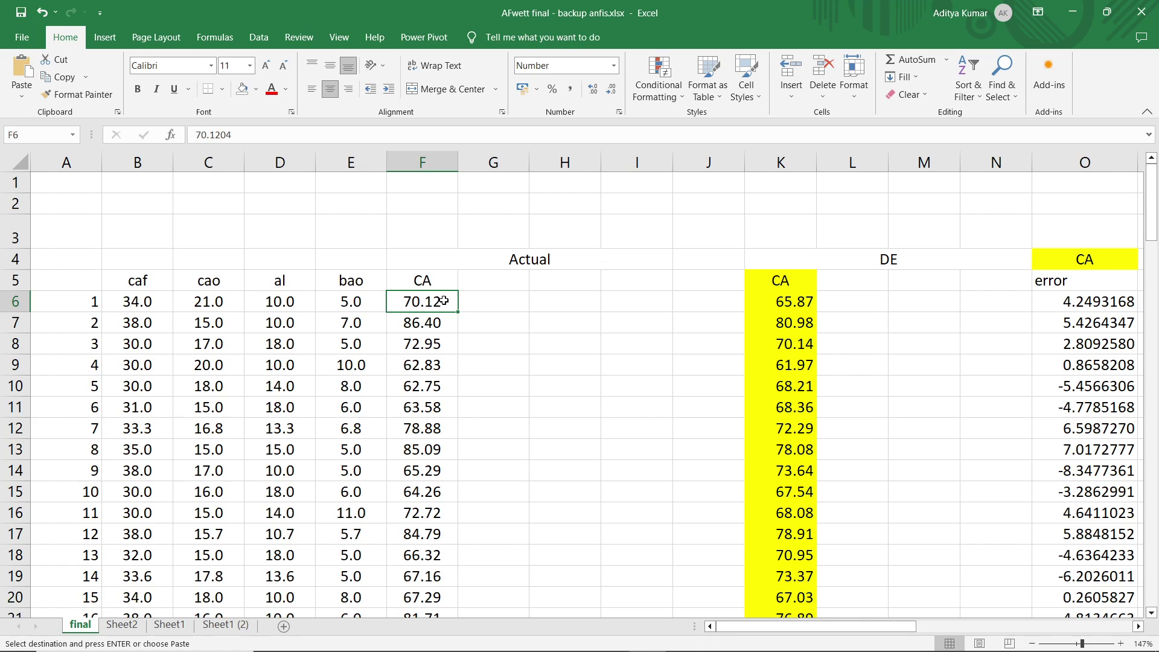
scroll(432, 314, down, 5)
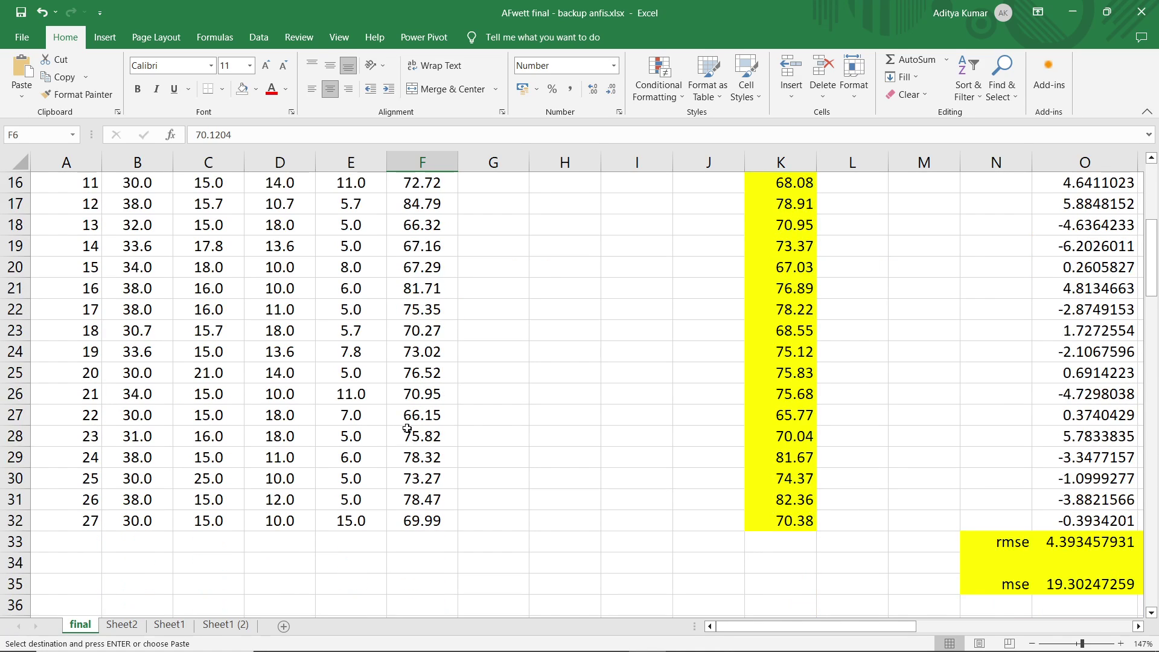
scroll(428, 386, up, 5)
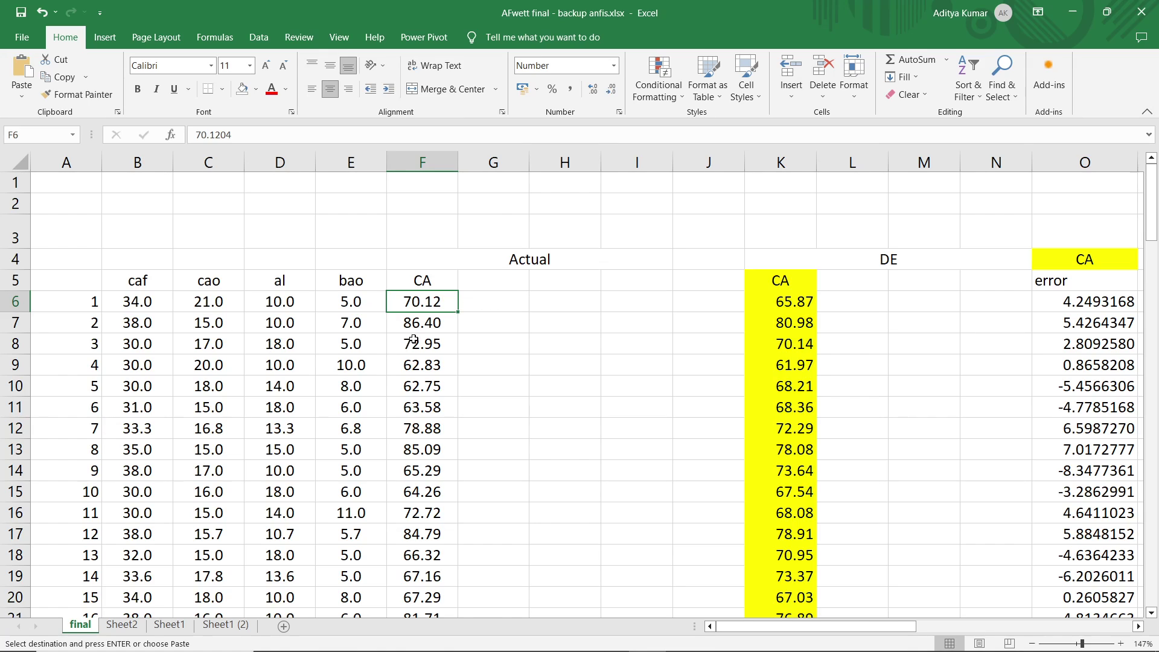
- Return to the Neural Network Fitting window and compare the training and validation MSE and R values in the model summary
mouse_move(483, 649)
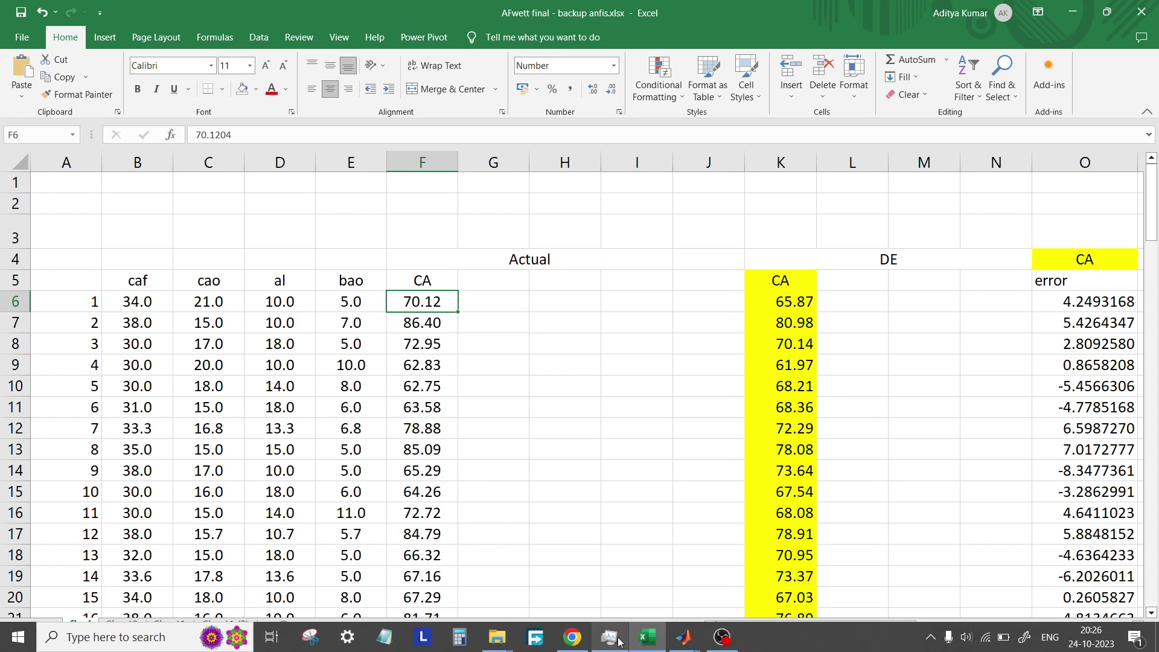
click(684, 637)
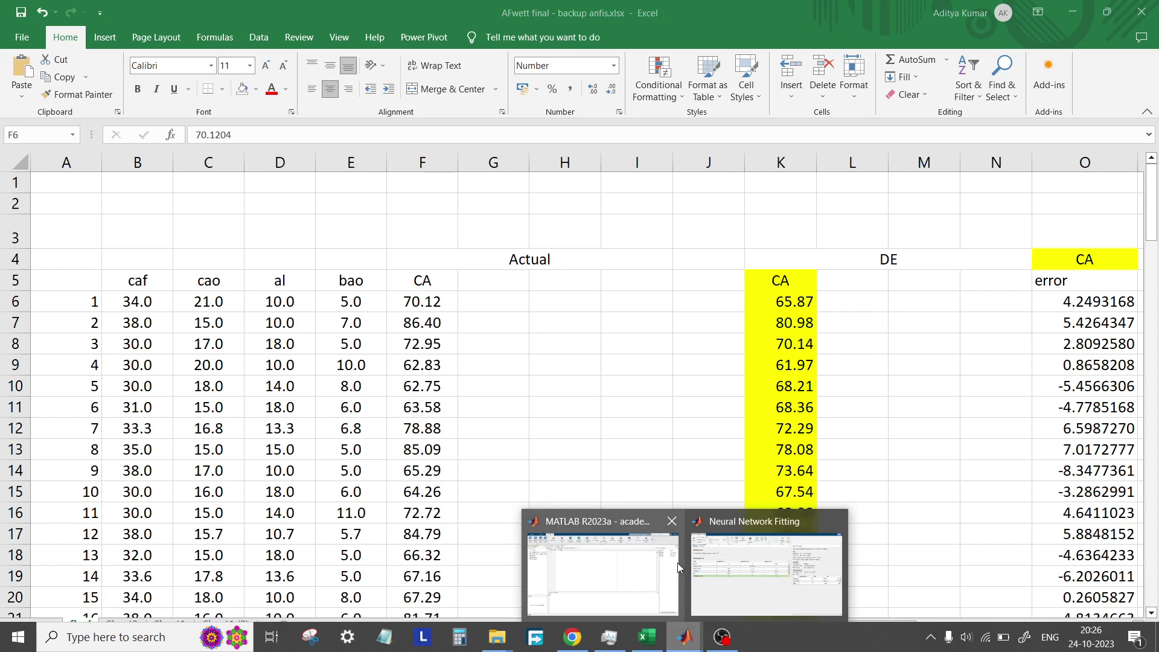
click(725, 571)
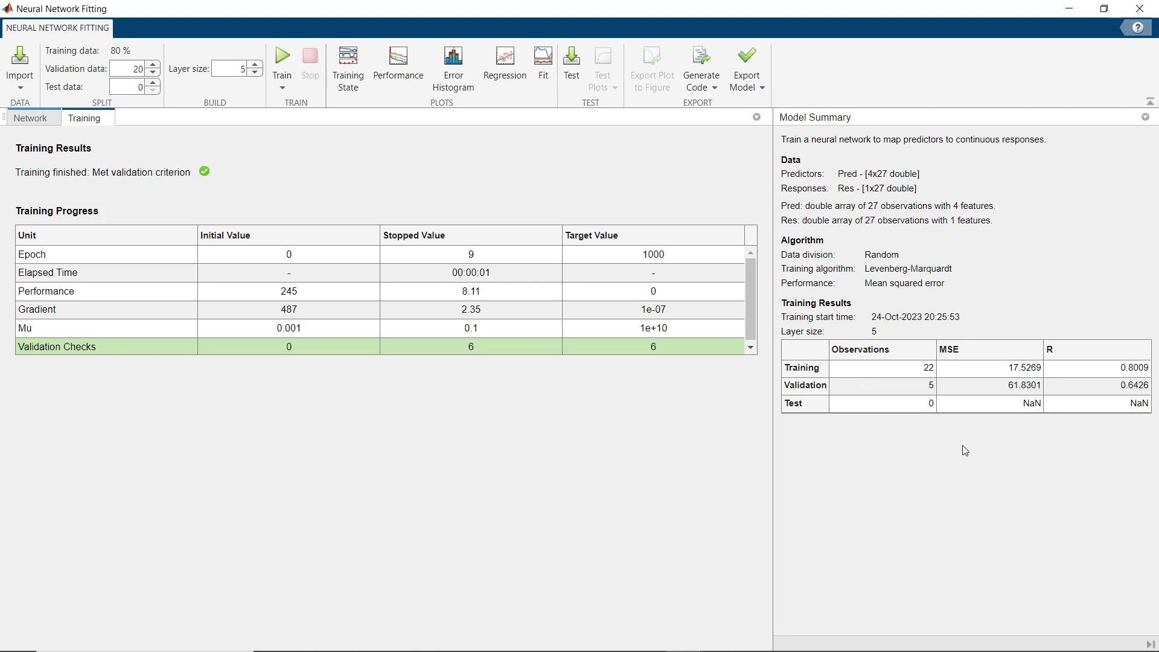
click(869, 370)
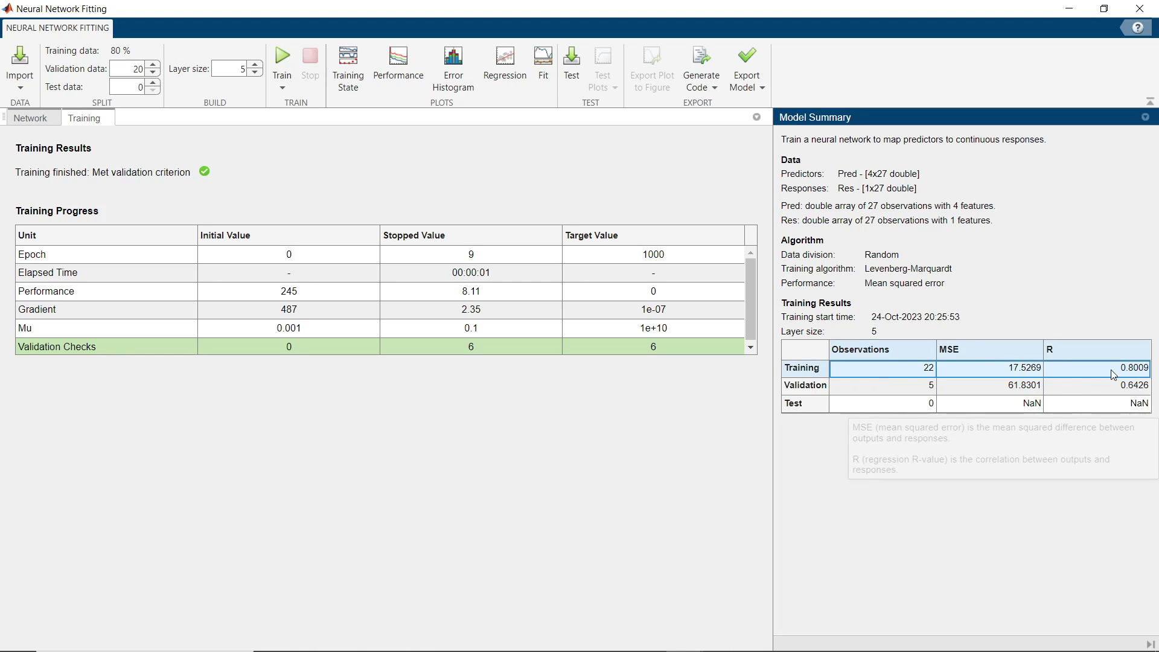
click(806, 390)
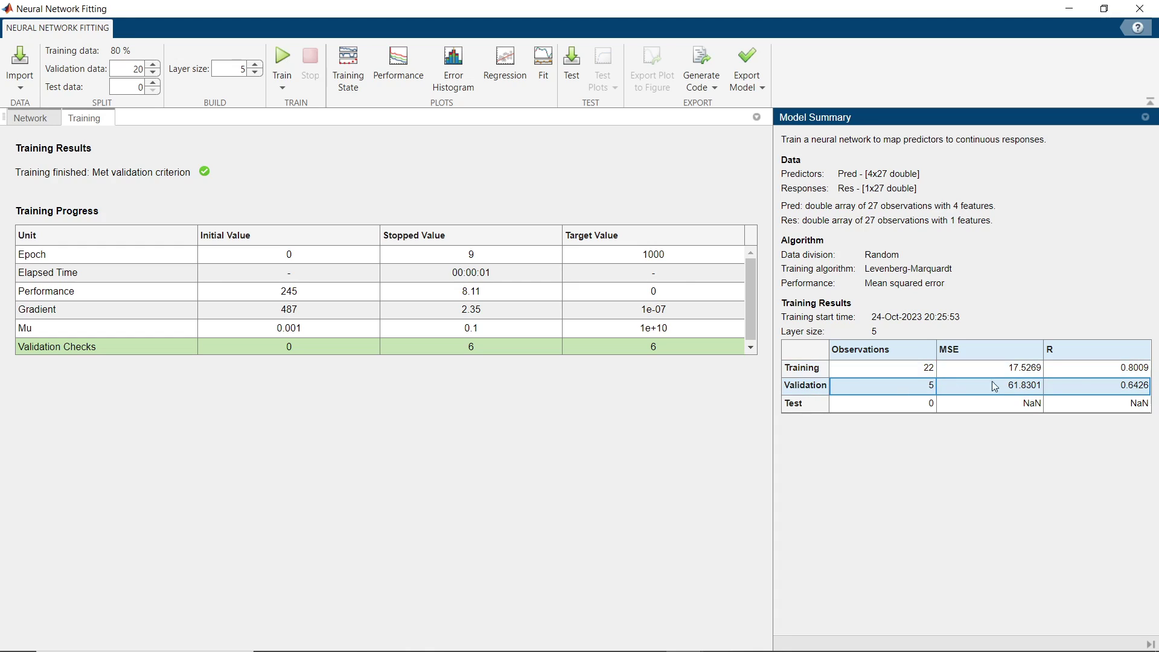
click(1133, 370)
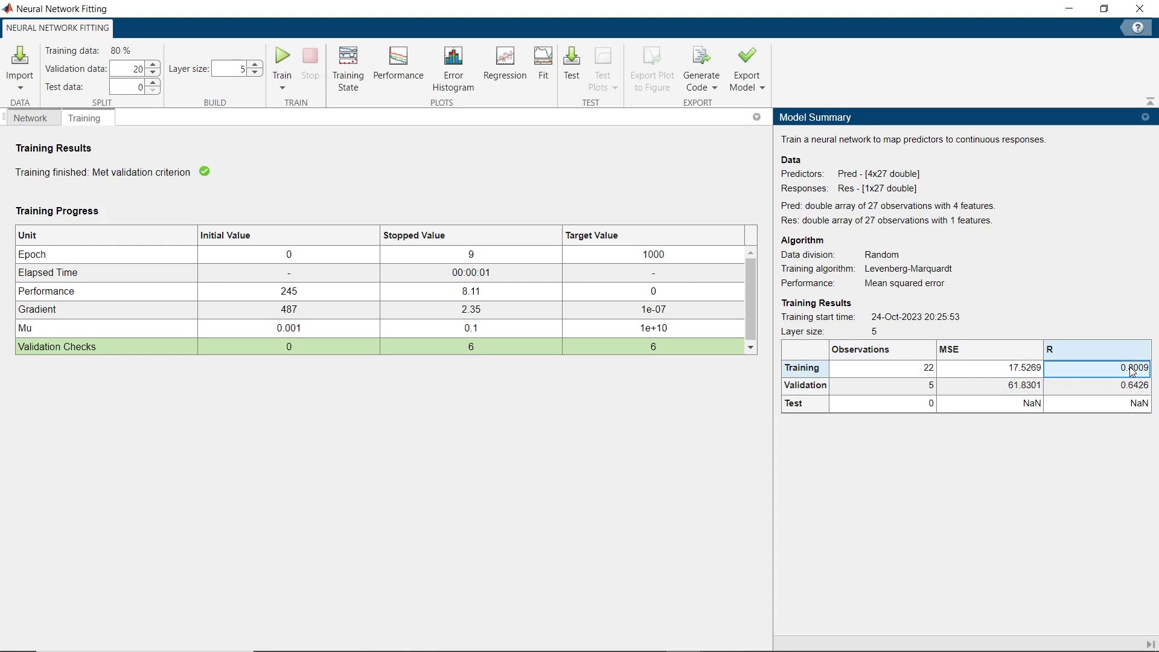
click(1134, 388)
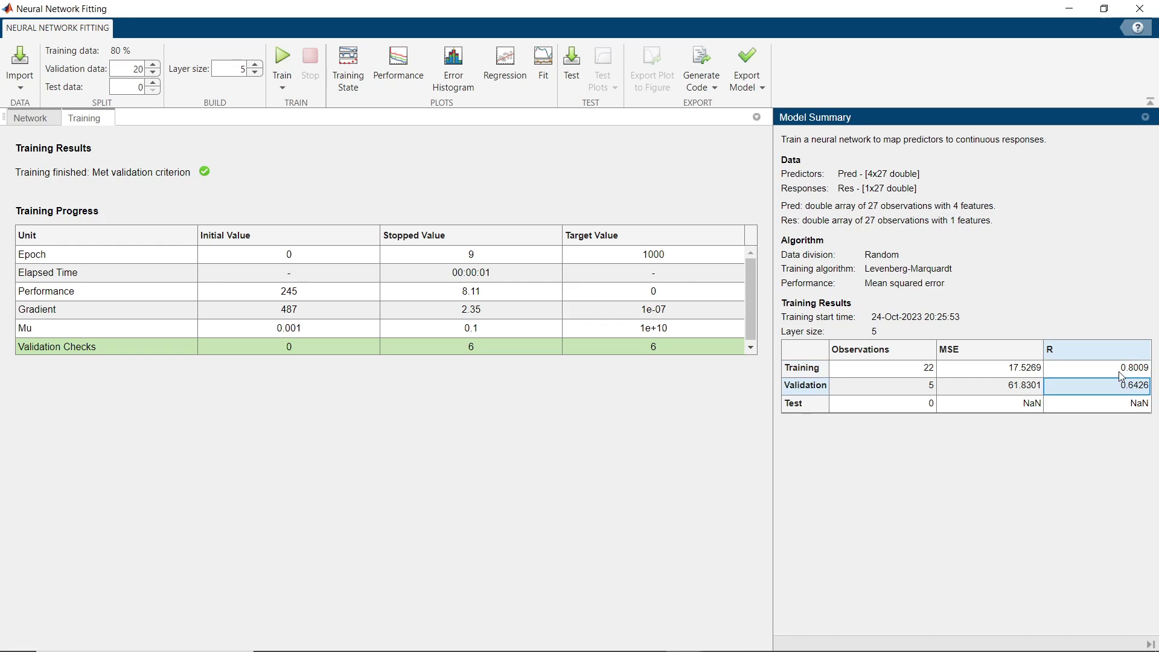
click(1126, 367)
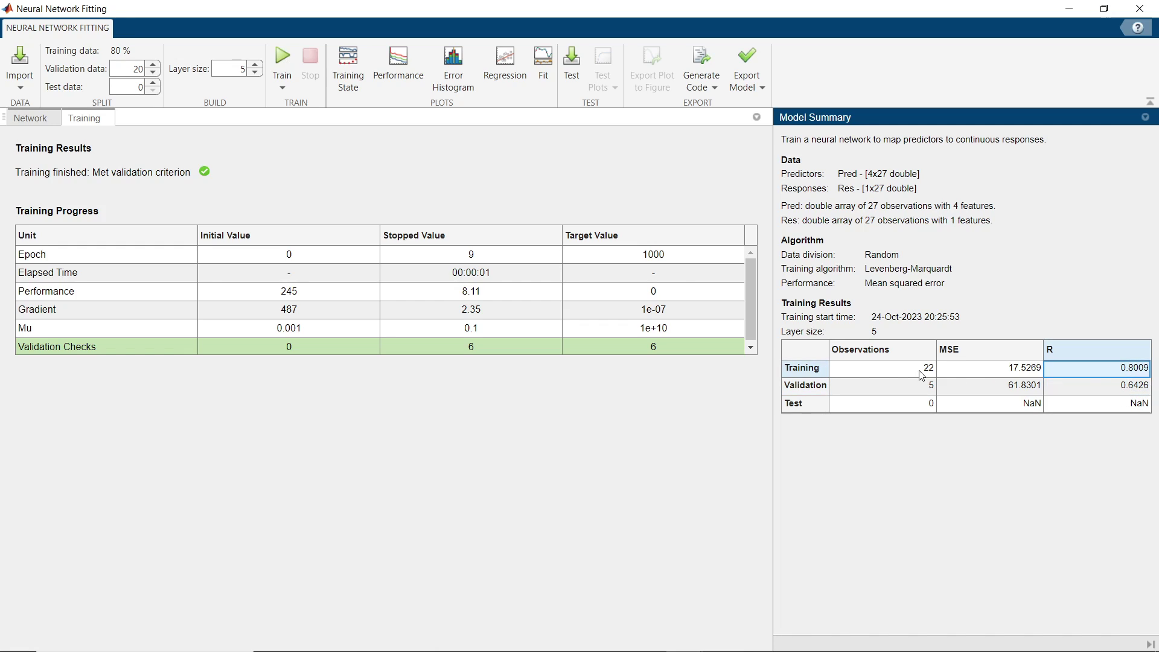
- Review the training and validation observations and the training R value in the model summary
click(868, 369)
click(872, 384)
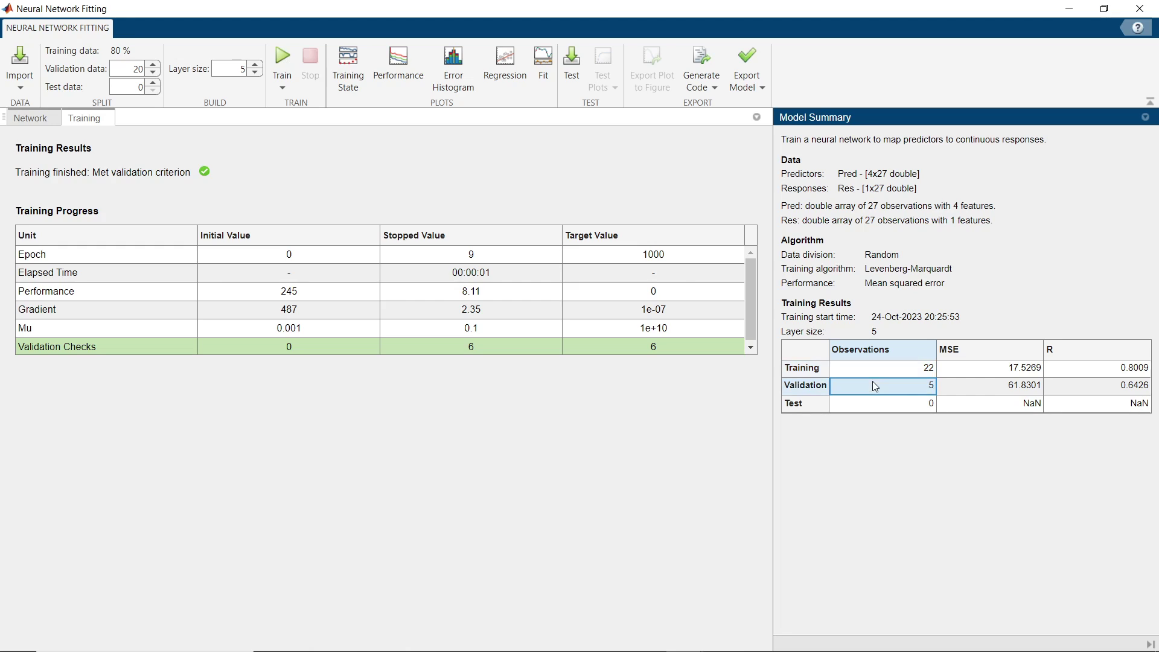
click(1131, 372)
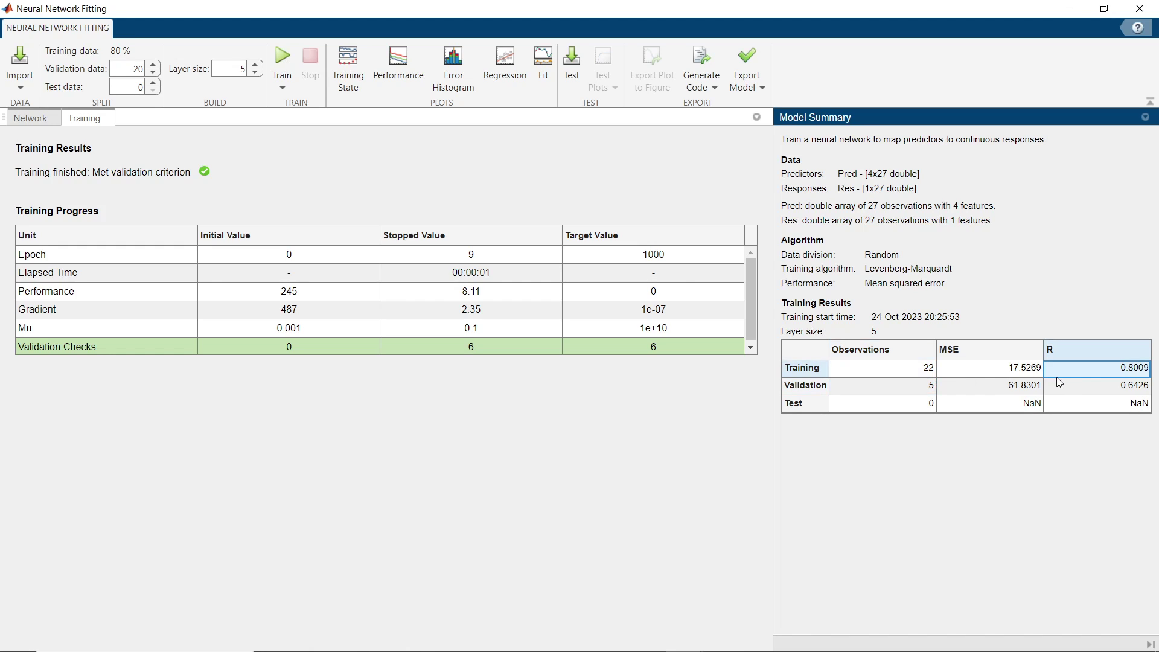
- Retrain the network with layer size 5 and check the new training and validation results
click(284, 59)
click(609, 385)
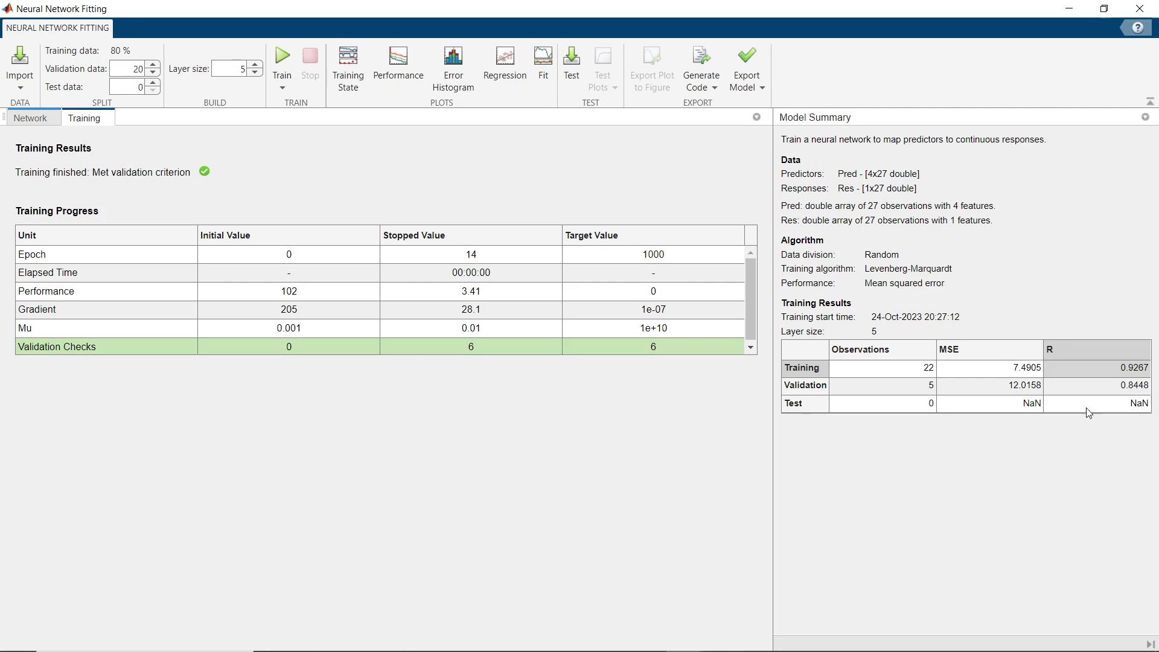
click(868, 373)
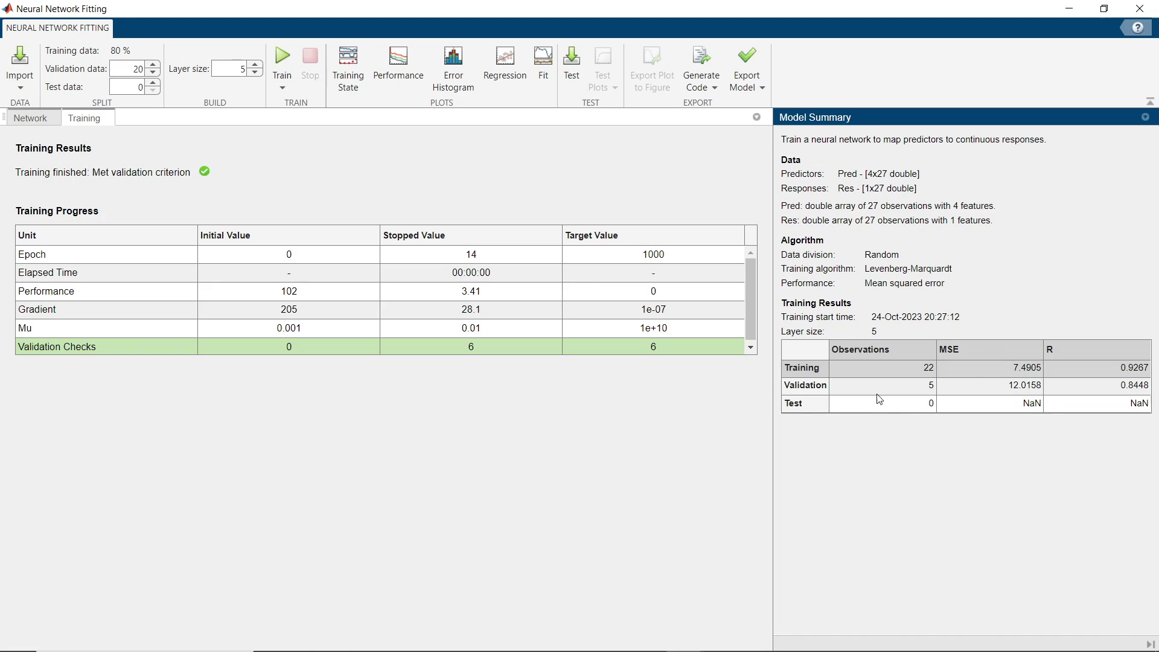
click(1100, 396)
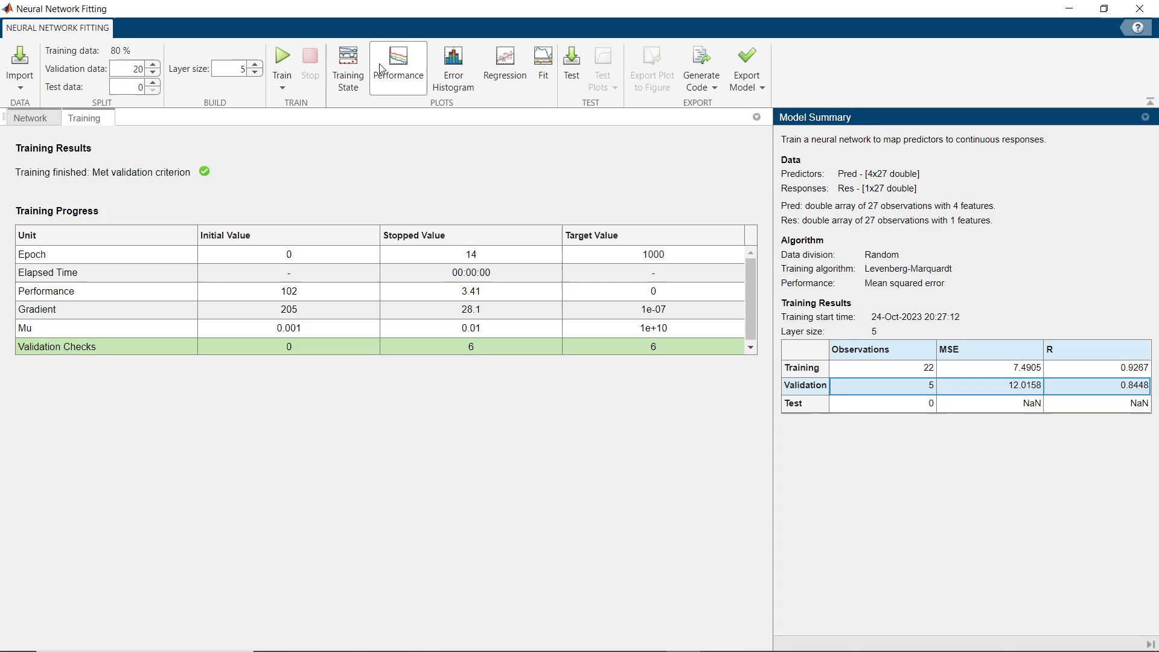
- Examine the performance and regression plots of the trained network, closing the separate regression figure window
click(412, 66)
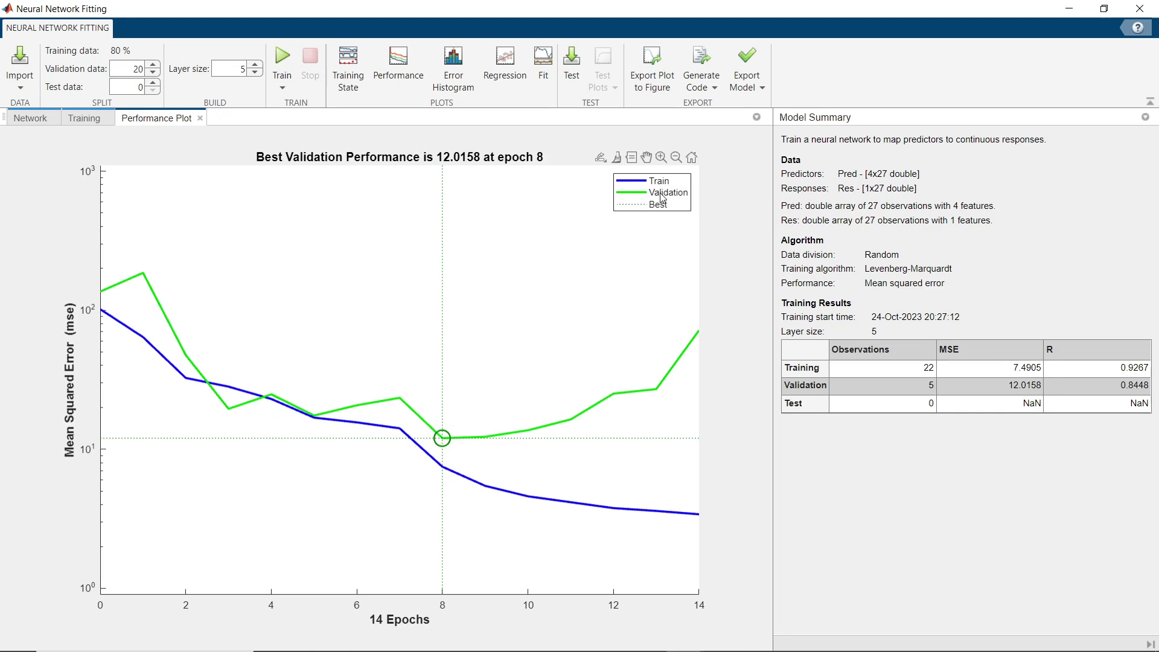
mouse_move(432, 440)
click(510, 68)
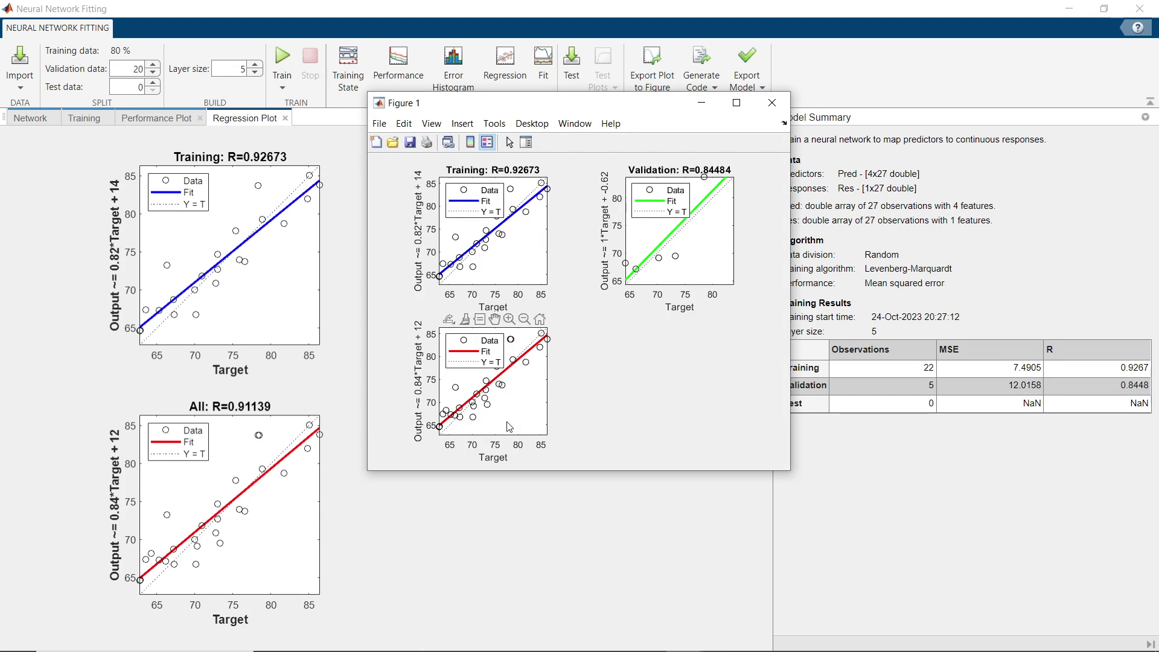
click(773, 112)
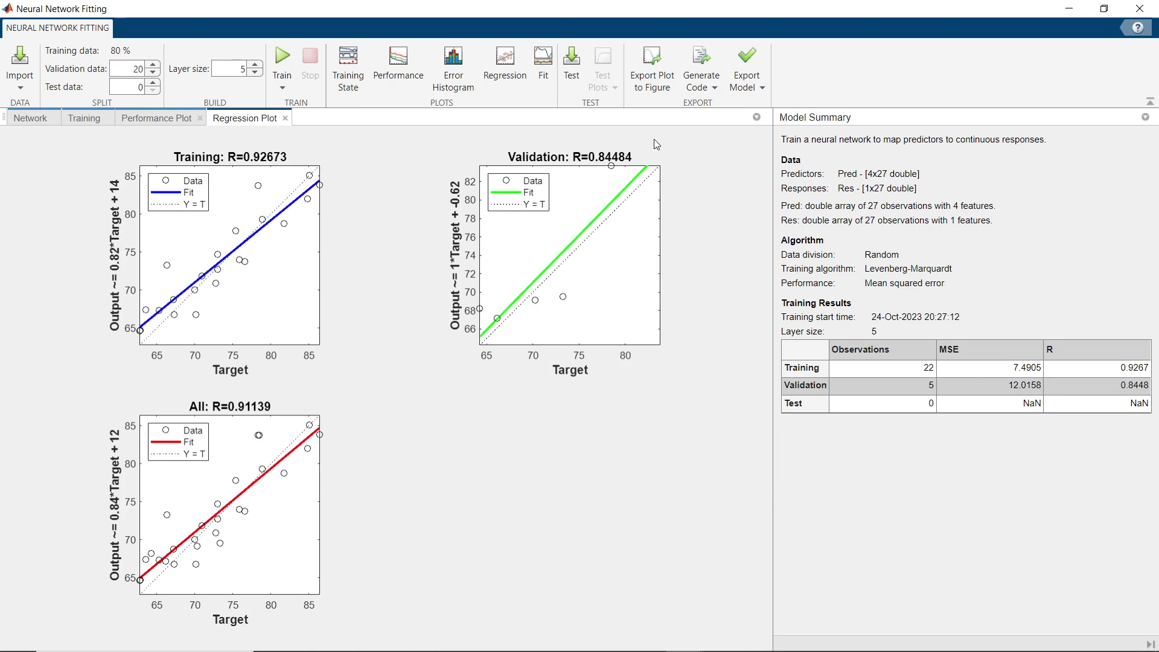
- Test the network on workspace data with Pred as predictors and Res as responses, observations in columns
click(582, 68)
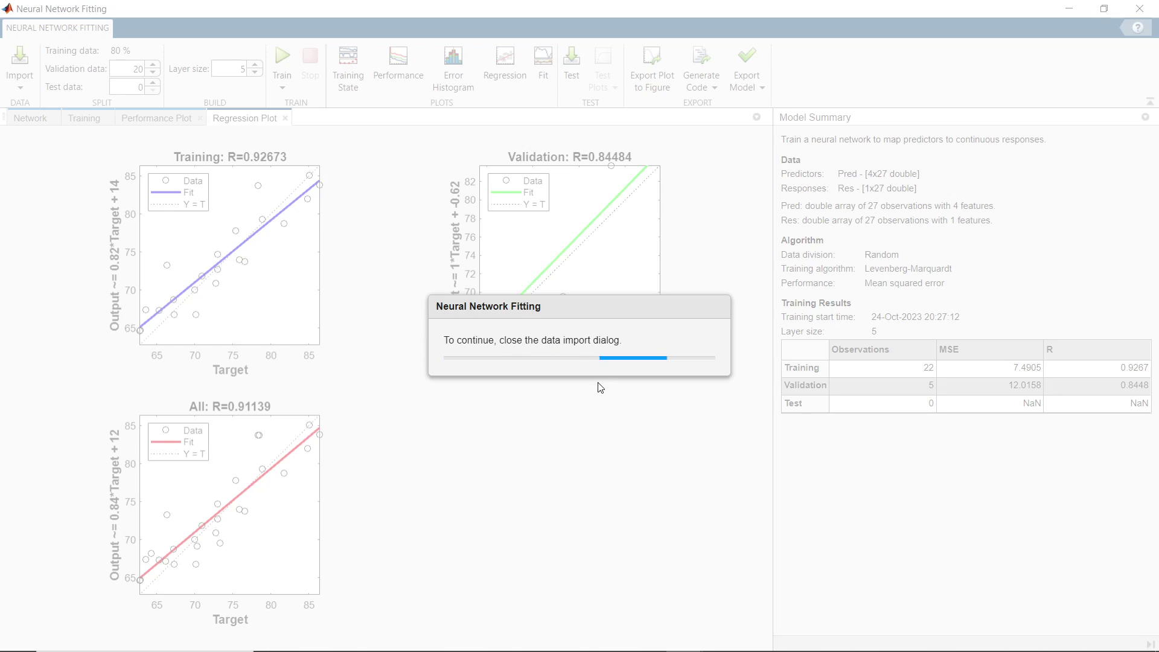
click(549, 312)
click(538, 345)
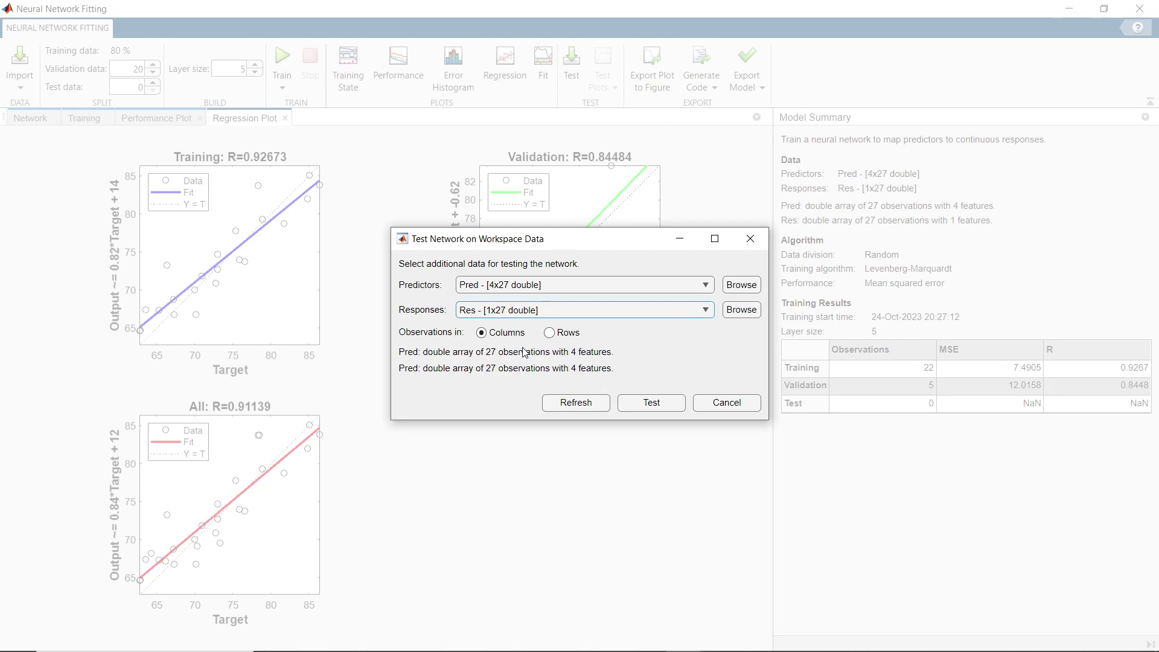
click(650, 404)
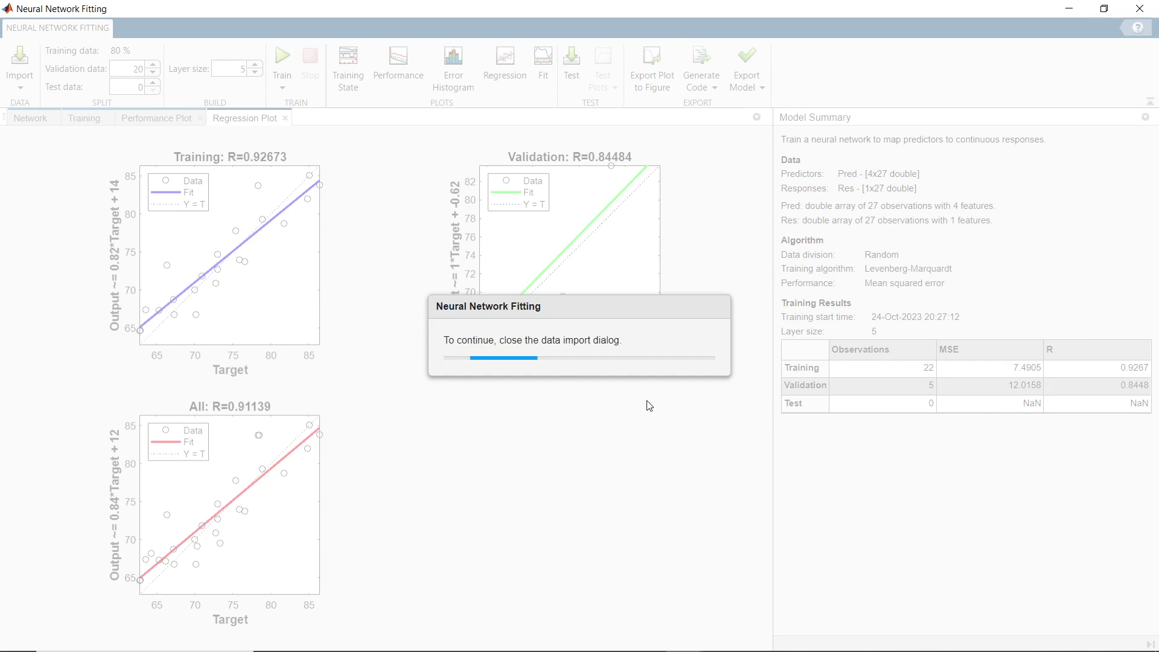
click(645, 383)
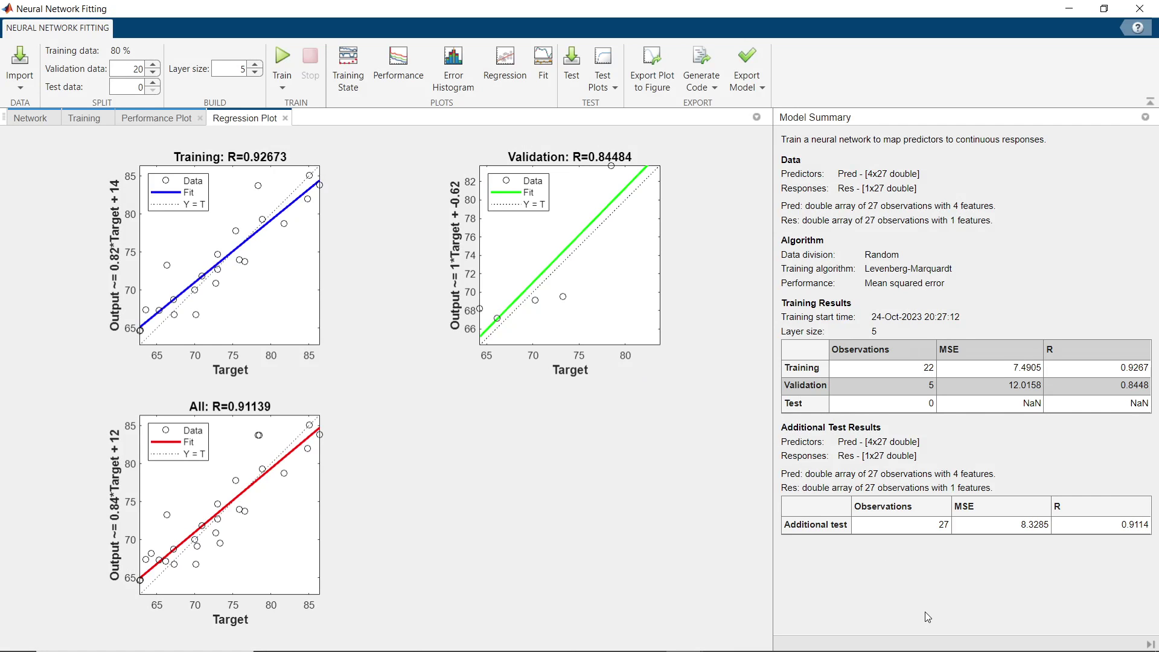
- Check the MSE and R values of the additional test in the model summary
click(1015, 528)
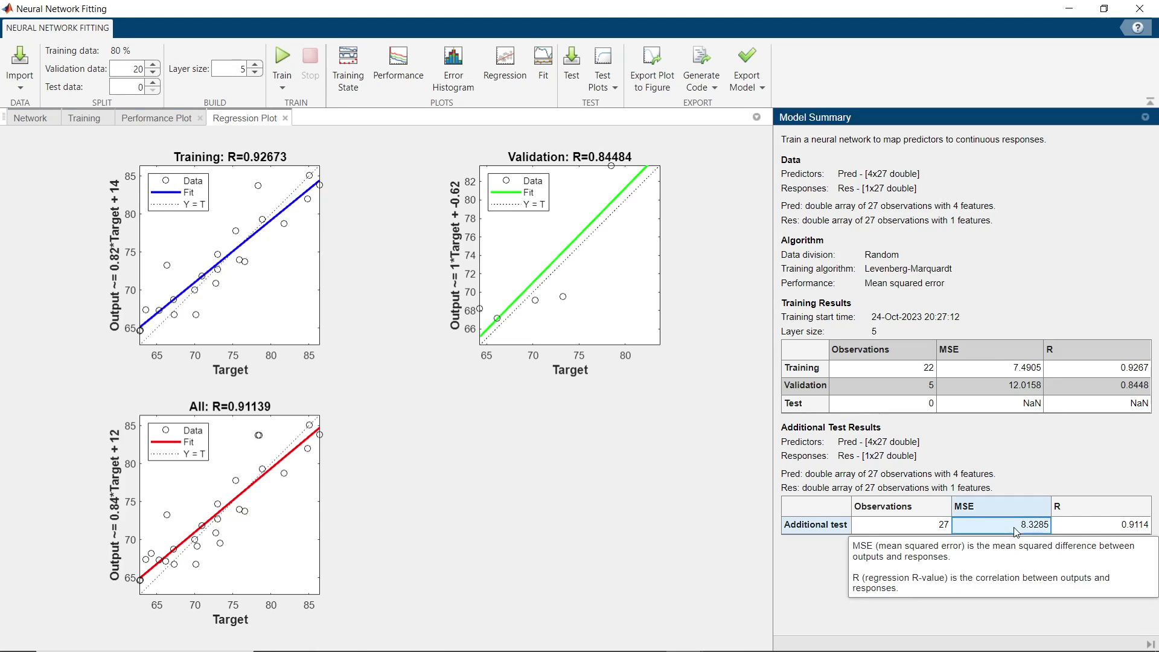
click(1078, 530)
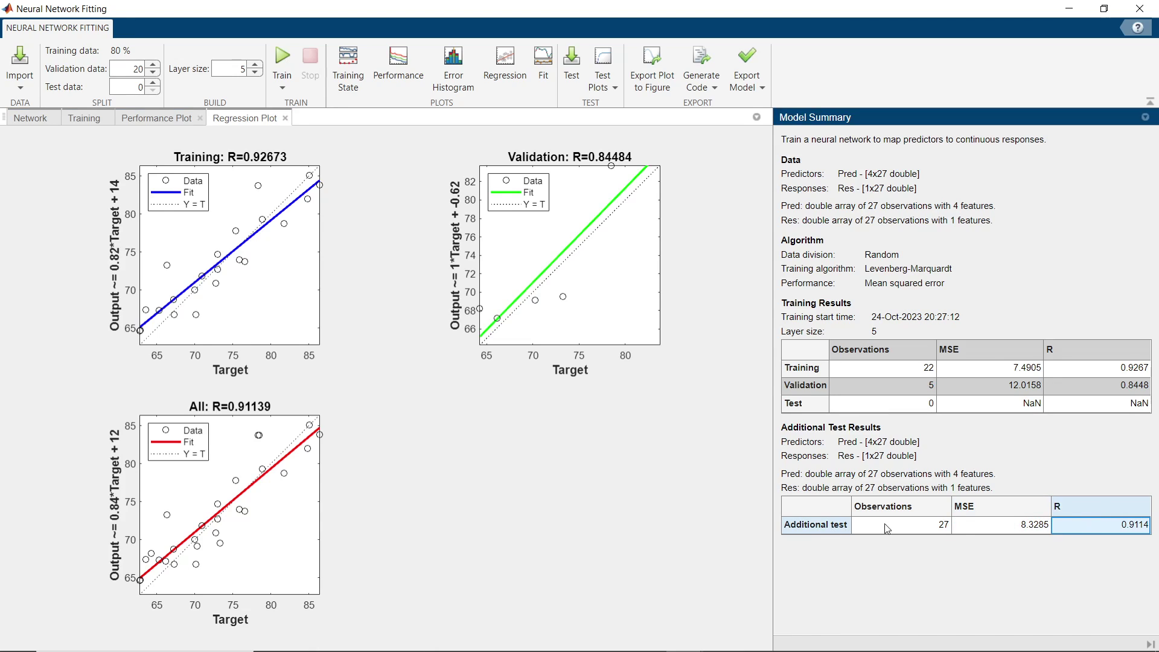
click(1057, 553)
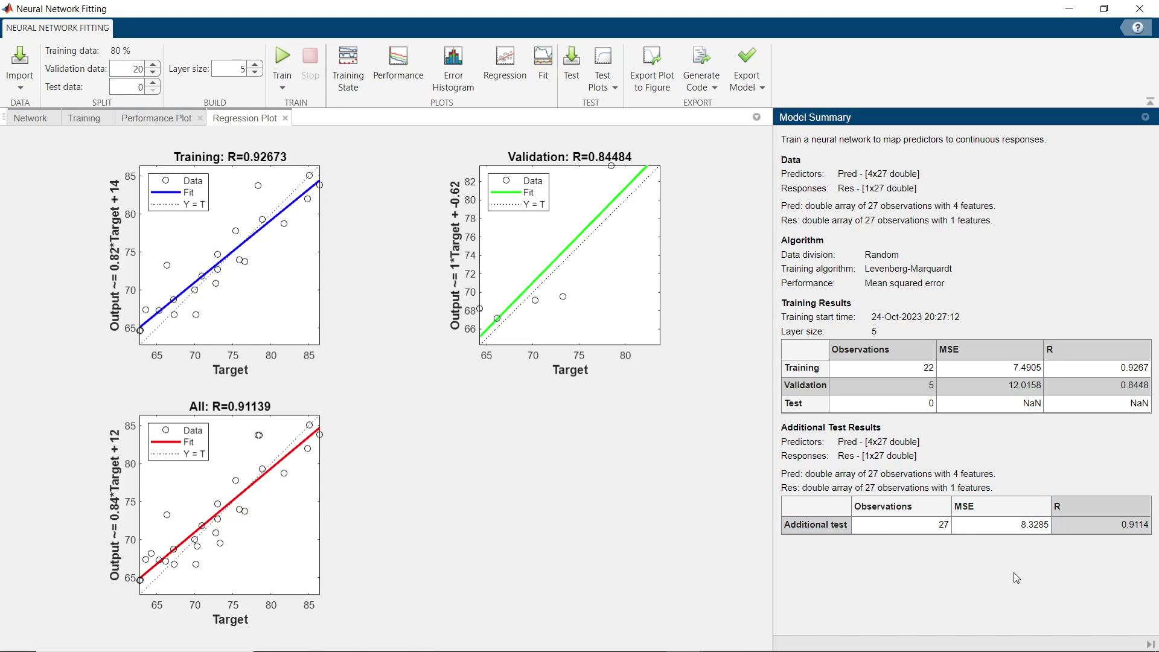
- Export the network function for MATLAB Code and rename the generated function to ANNyt1
click(750, 88)
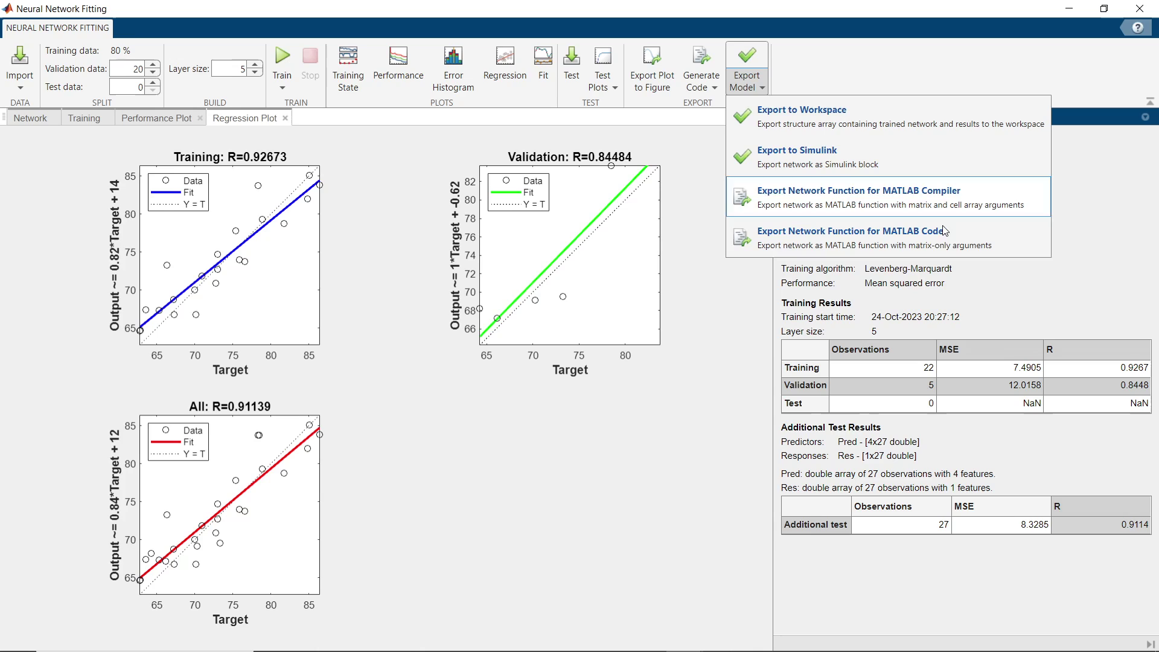
click(839, 236)
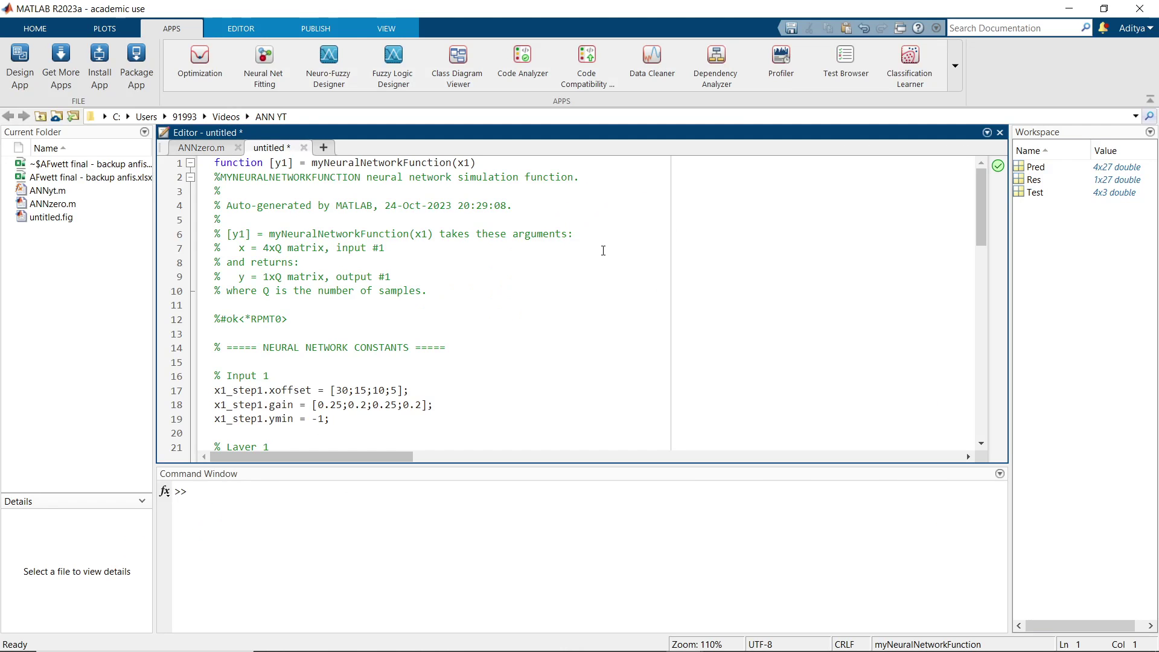
drag(313, 163, 422, 165)
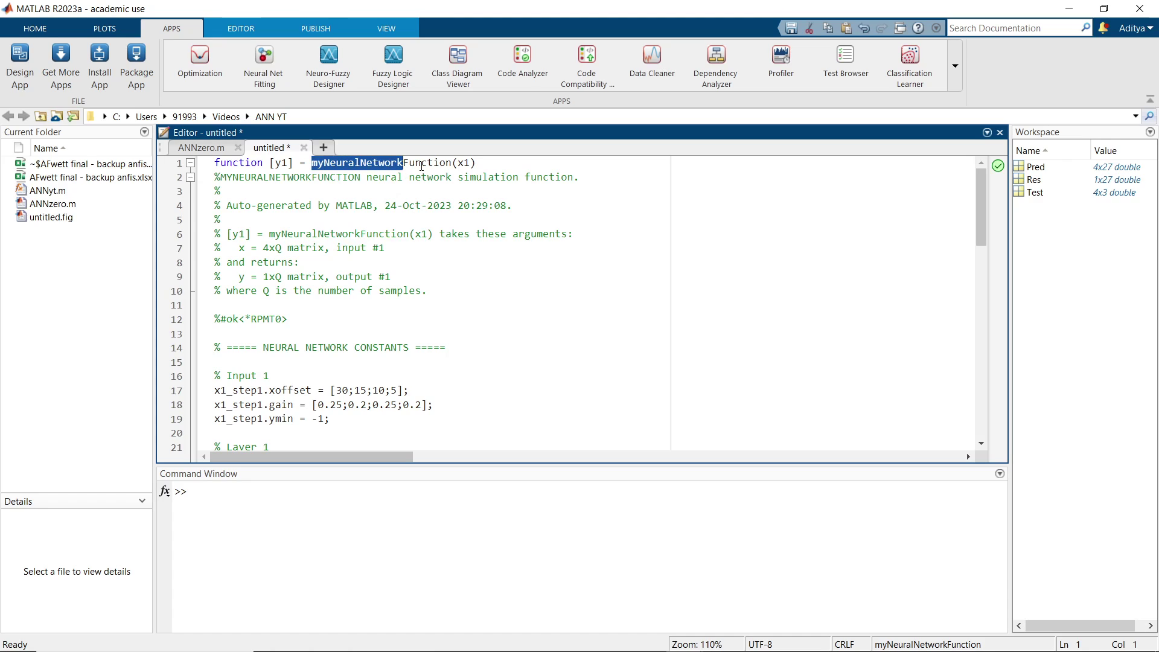
double_click(452, 167)
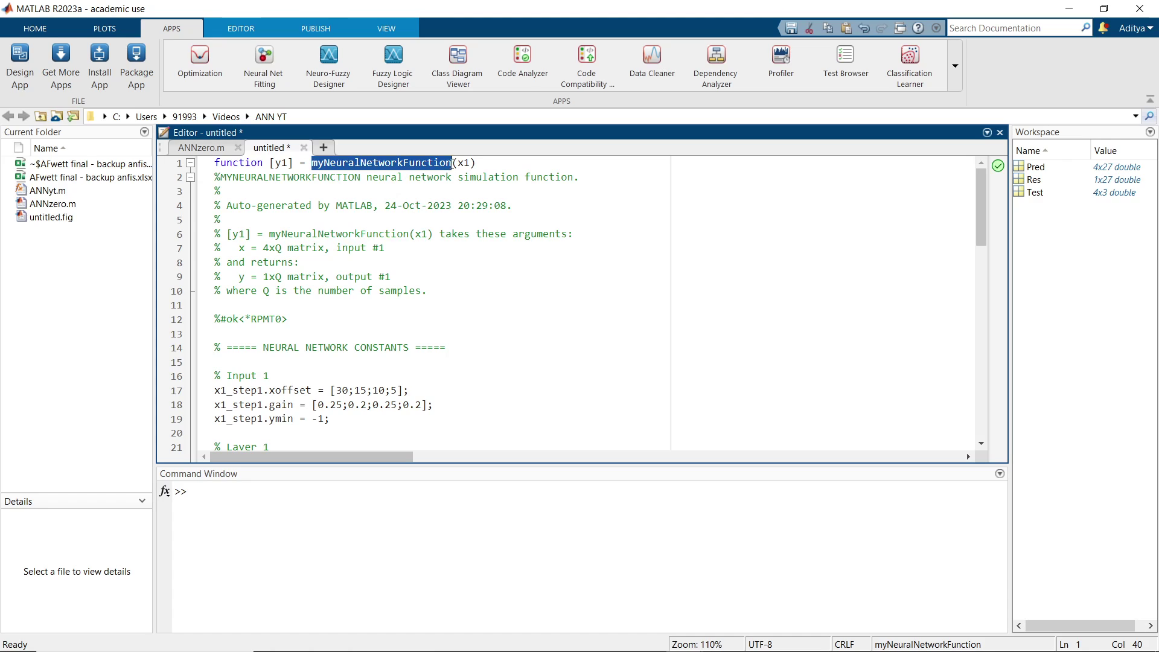
click(452, 163)
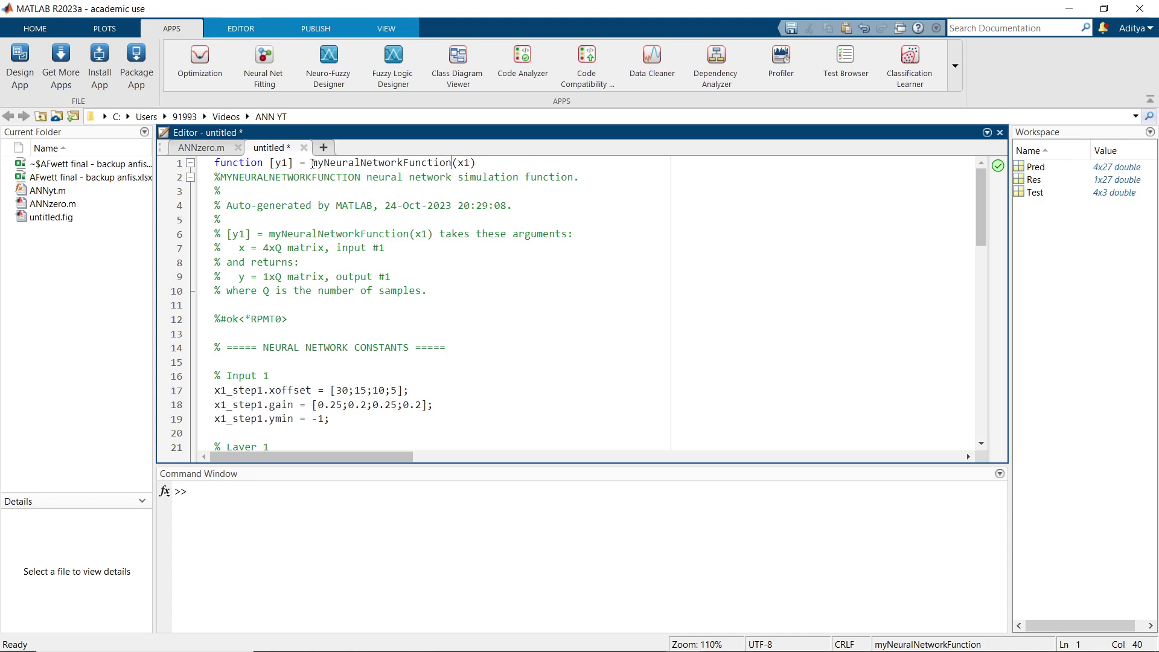
drag(313, 163, 452, 167)
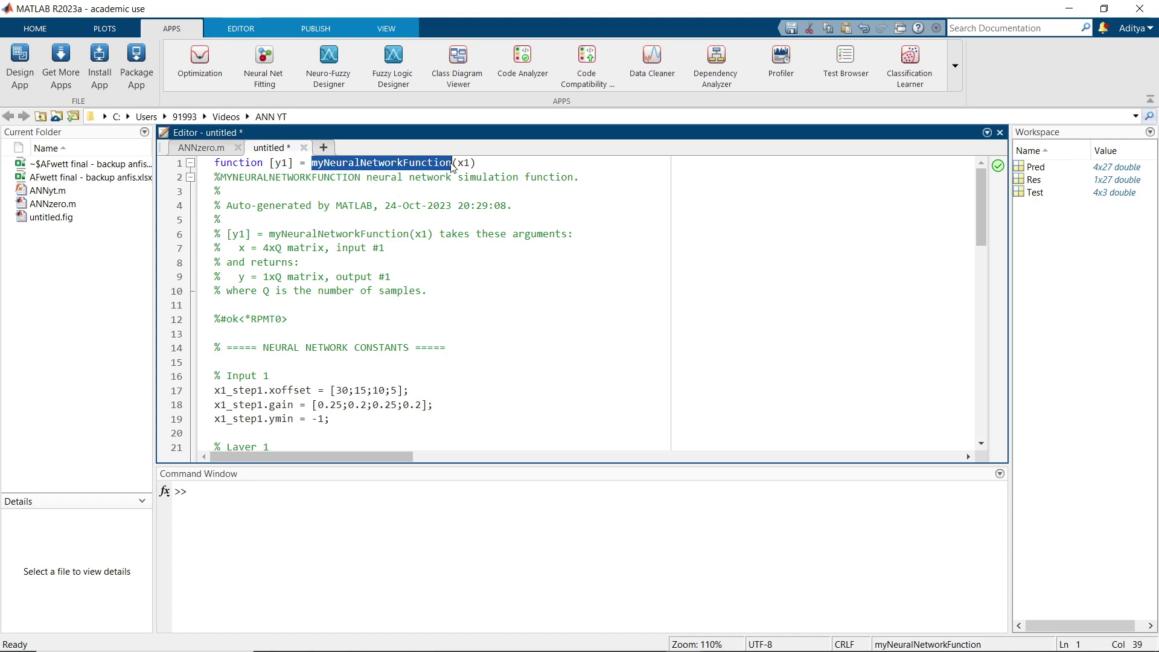
text(ANN)
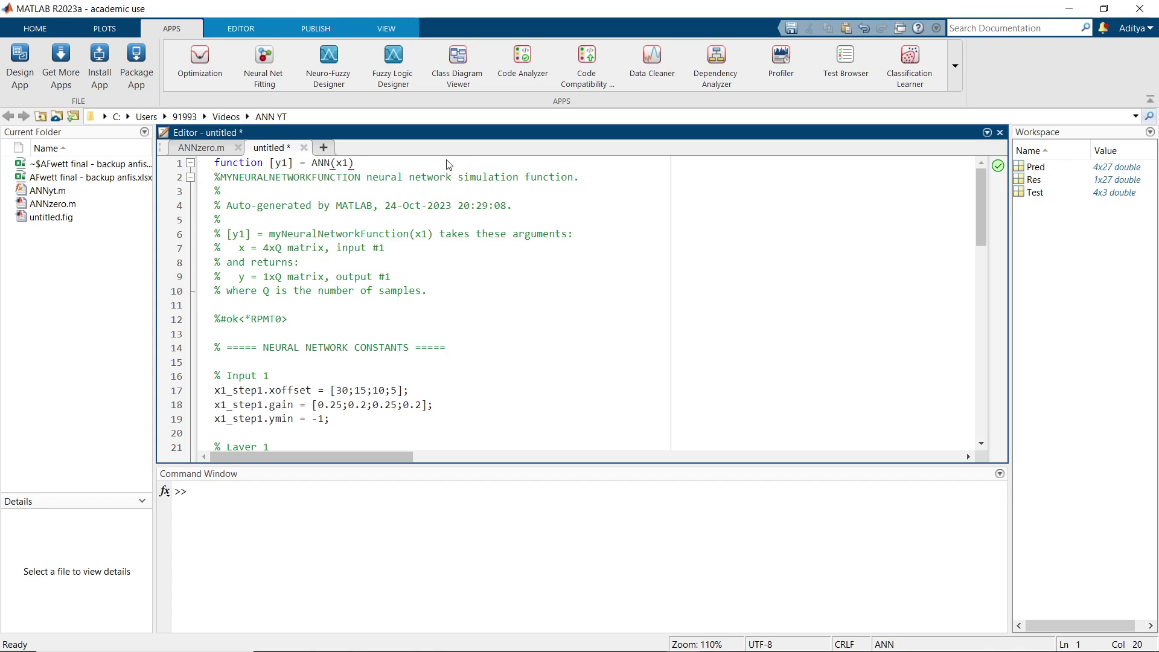
text(yt1)
key(shift+Left)
key(shift+Left)
key(shift+Left)
key(shift+Left)
key(shift+Left)
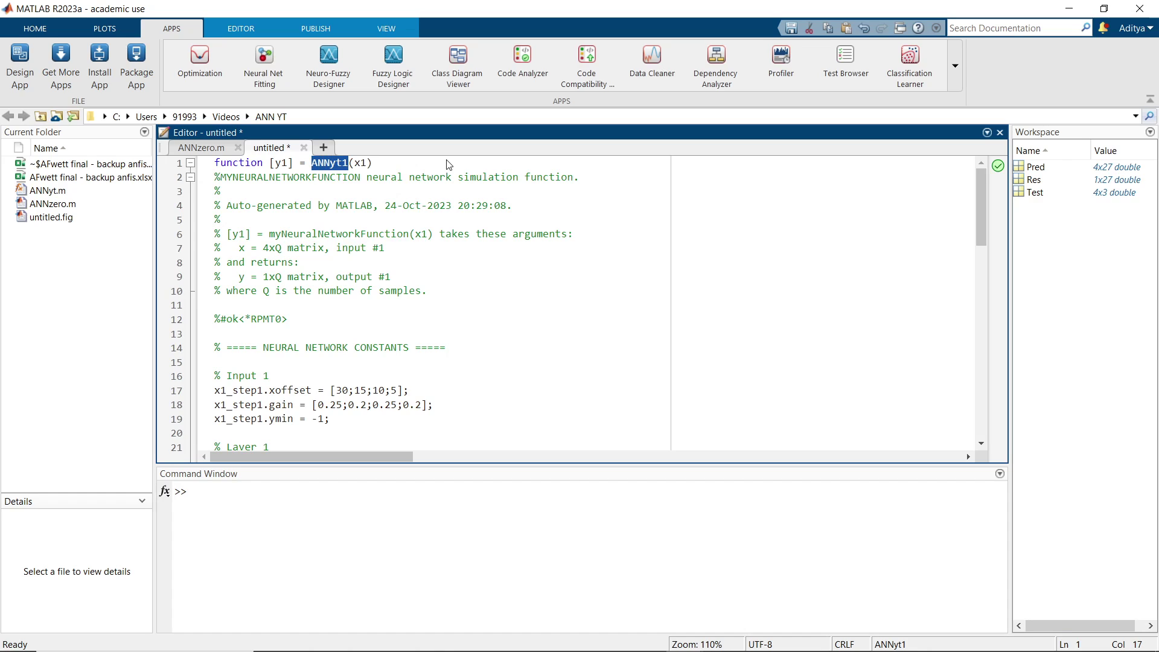
- Save the function file as ANNyt1.m in the ANN YT folder and select it in the current folder
click(232, 33)
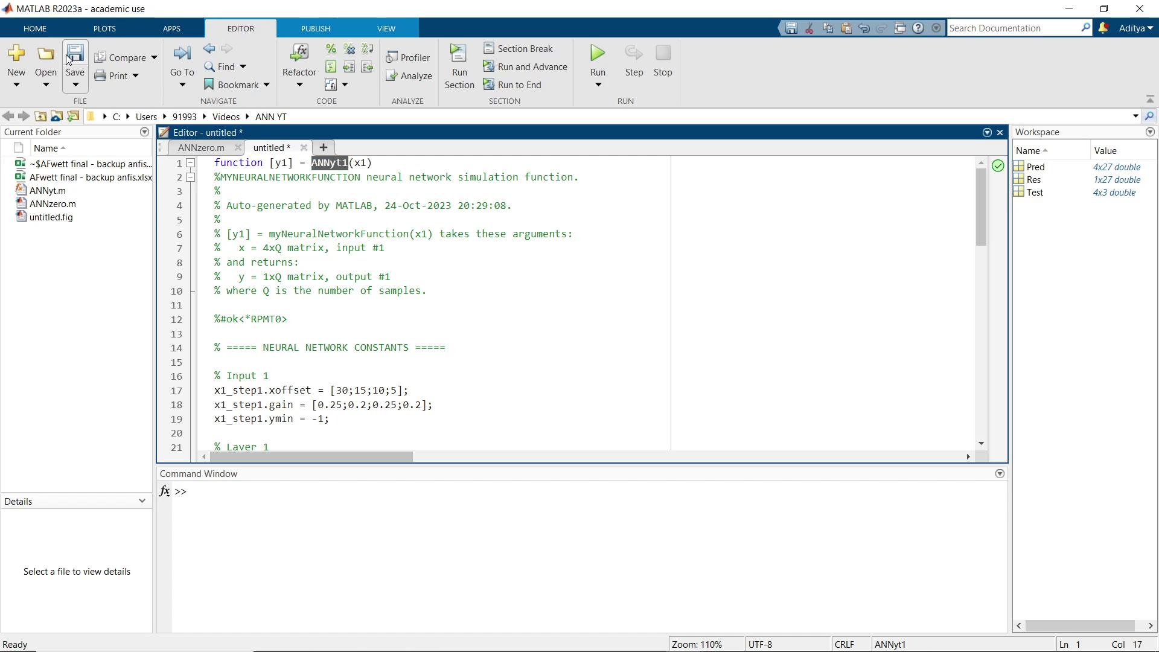
click(68, 60)
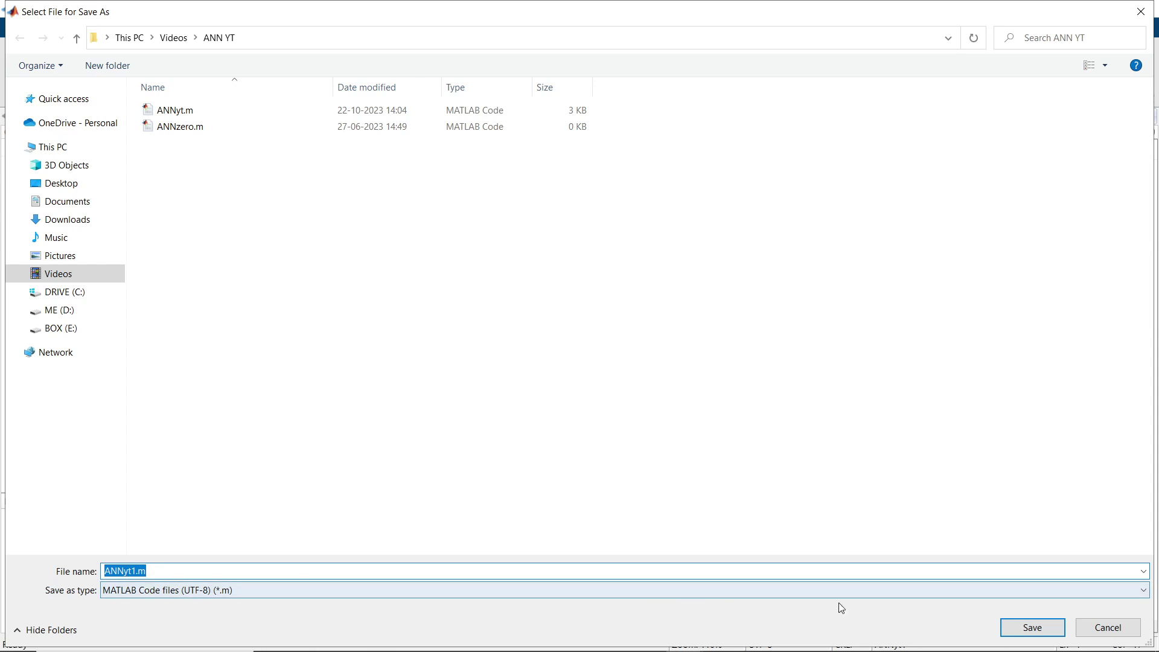
click(130, 571)
drag(134, 573, 101, 581)
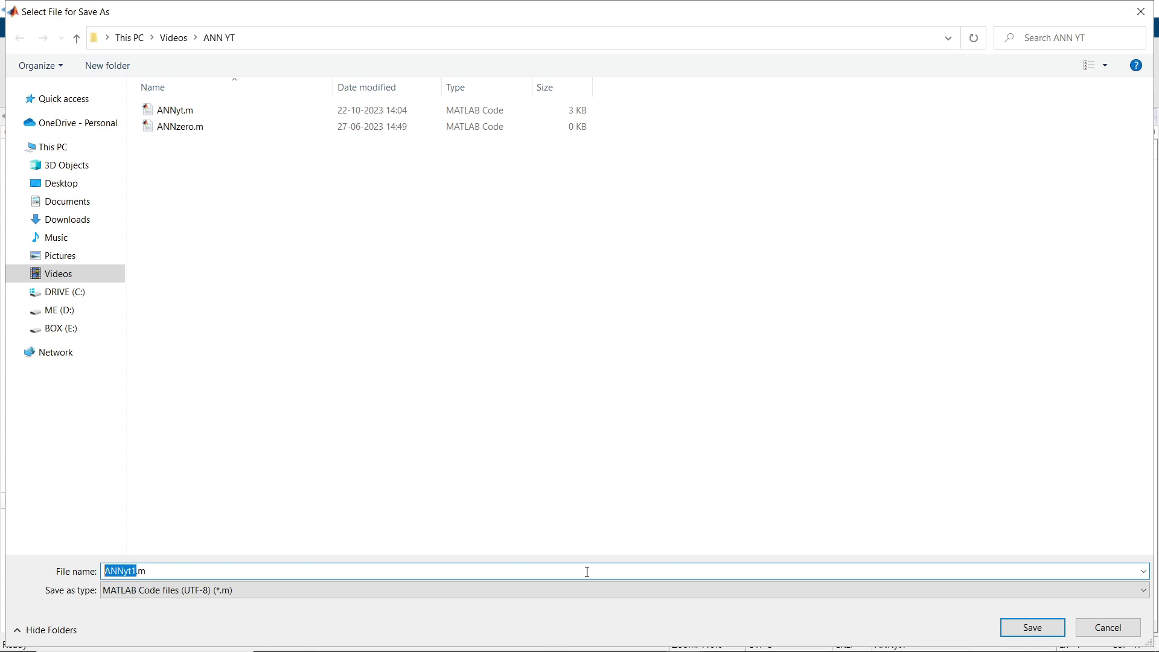
click(1022, 628)
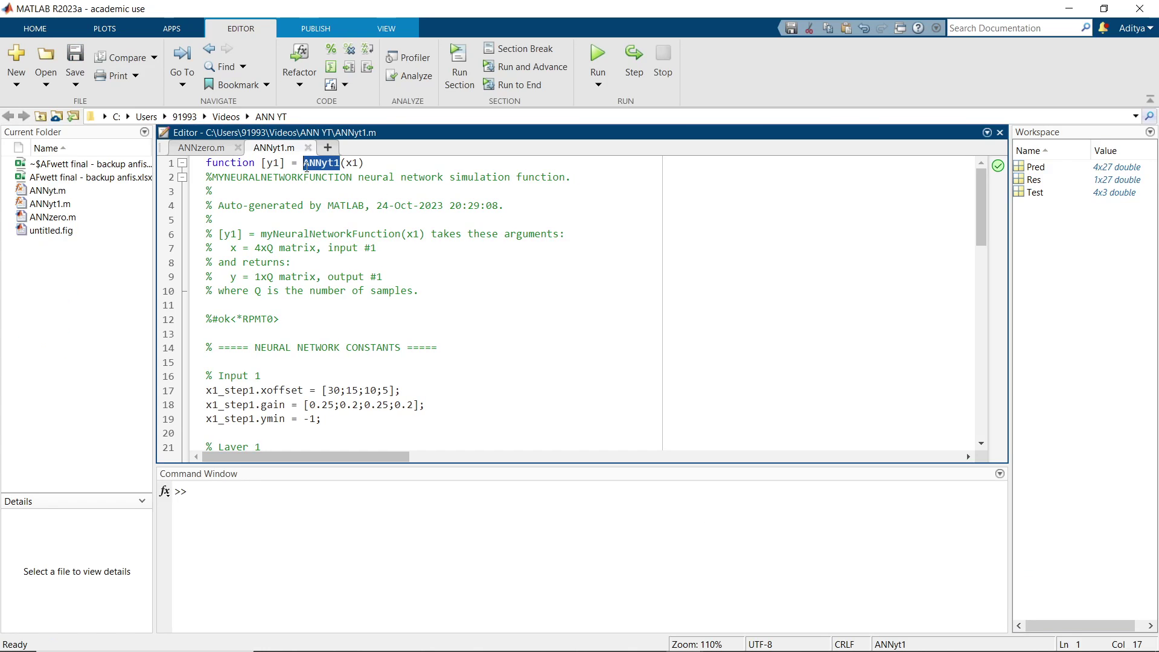
click(48, 205)
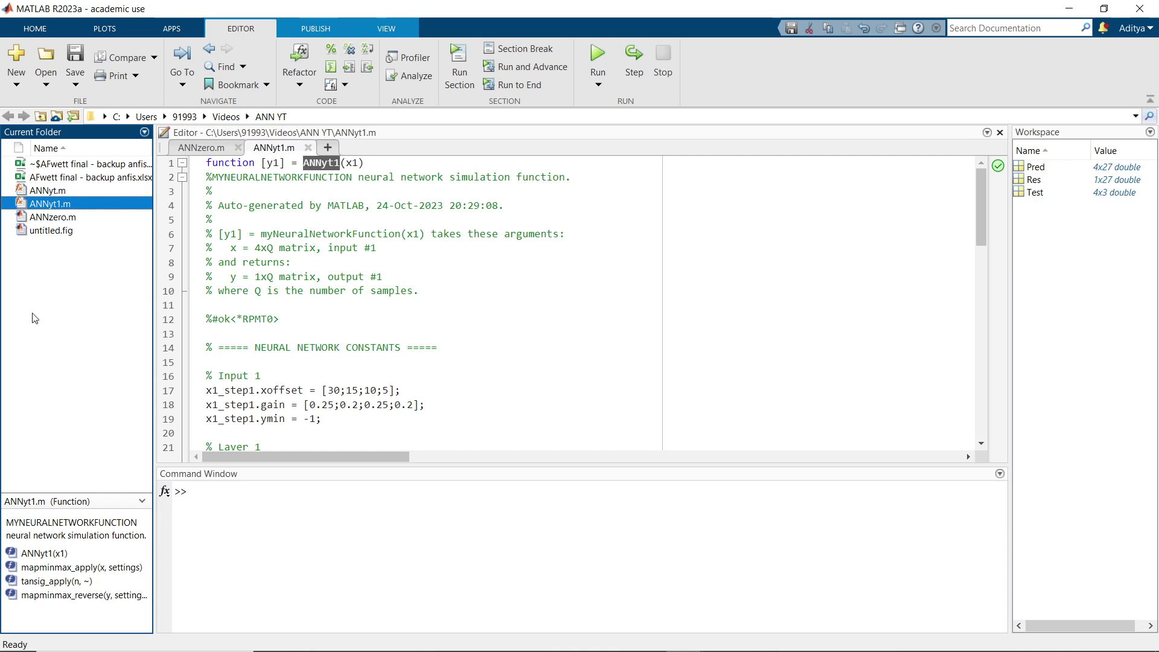
- Copy the function name from the code and run ANNyt1(Pred) in the Command Window
click(500, 250)
drag(304, 163, 339, 158)
key(ctrl+c)
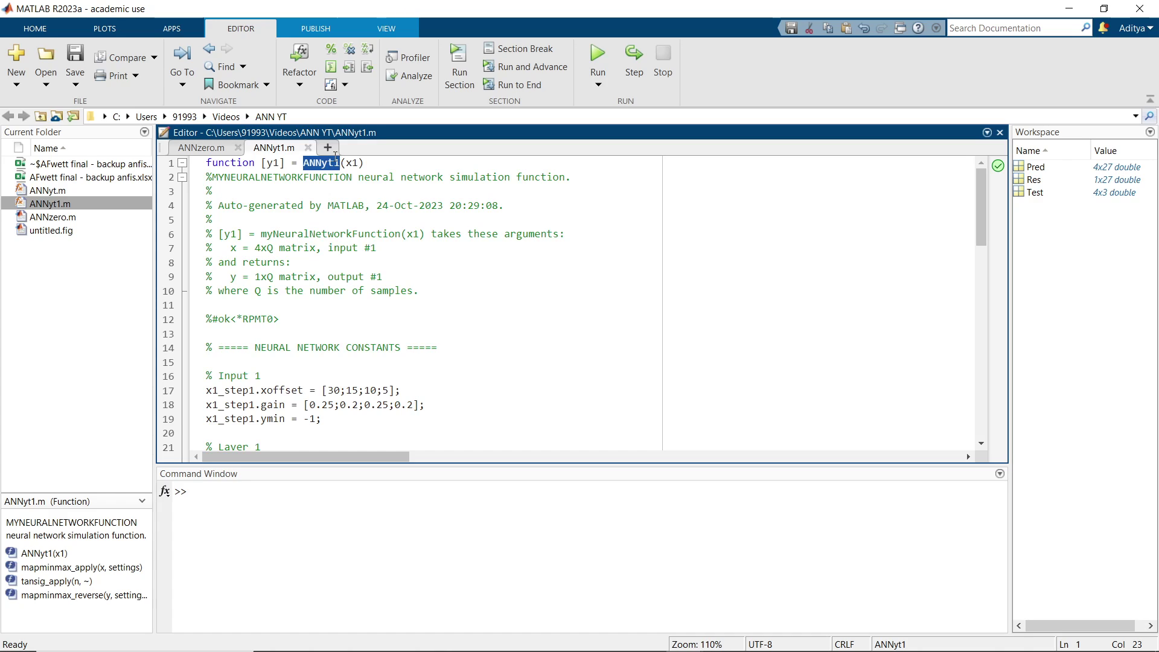
click(275, 501)
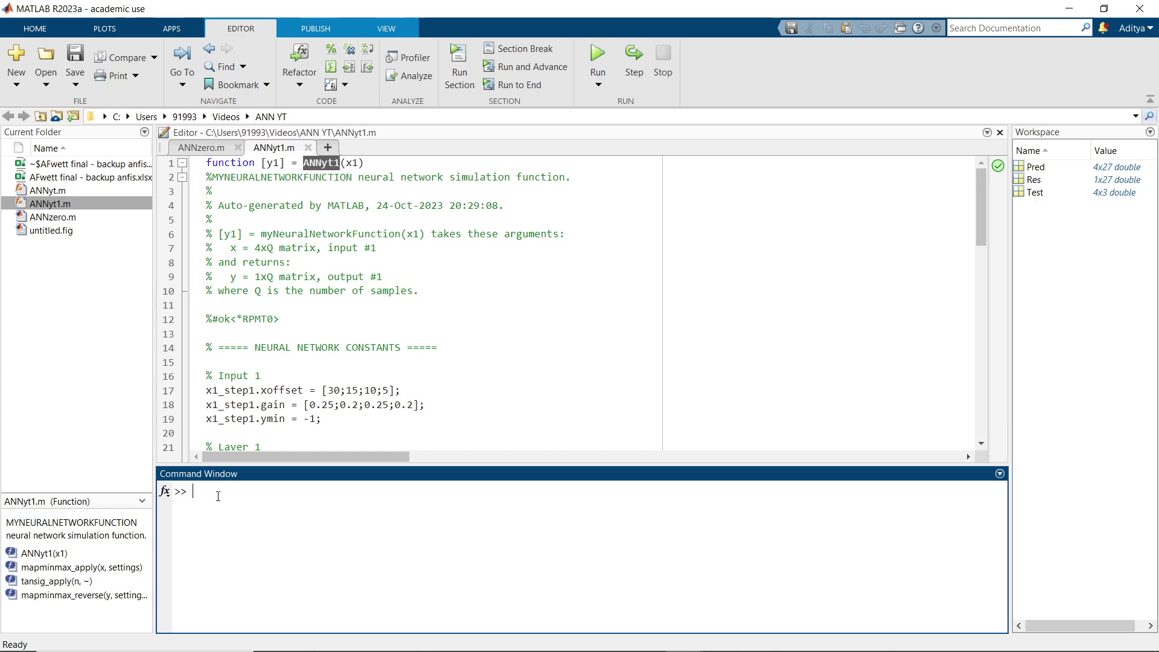
key(ctrl+v)
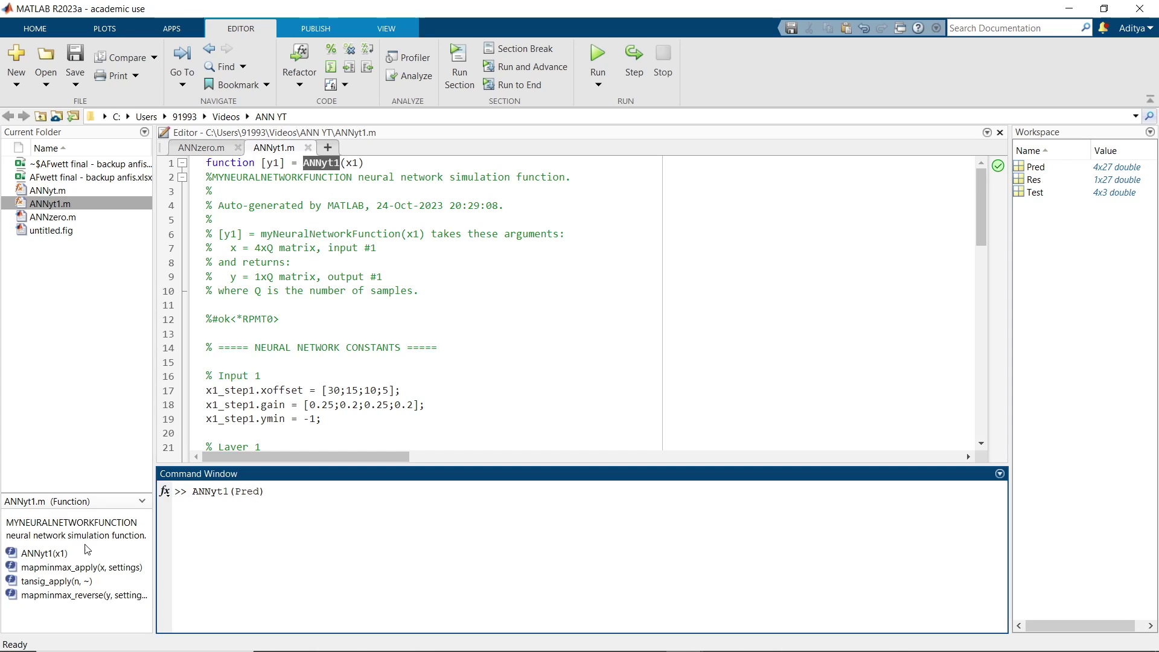
key(Return)
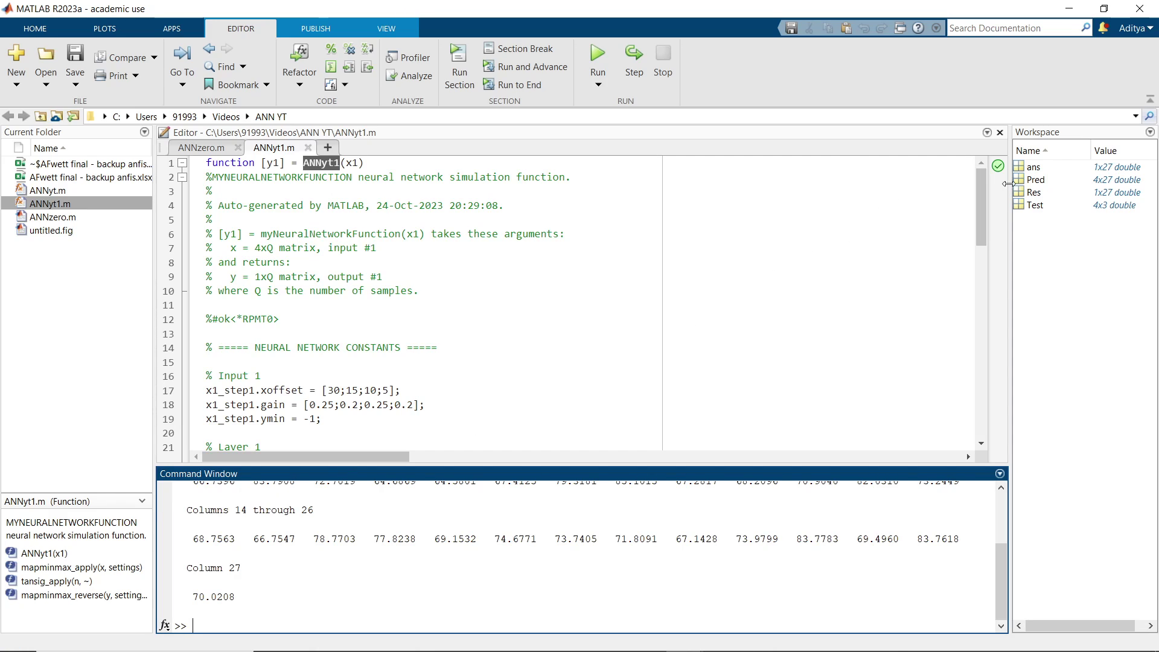
- Open the ans variable, transpose it into a single column, and copy its predicted values
double_click(1033, 167)
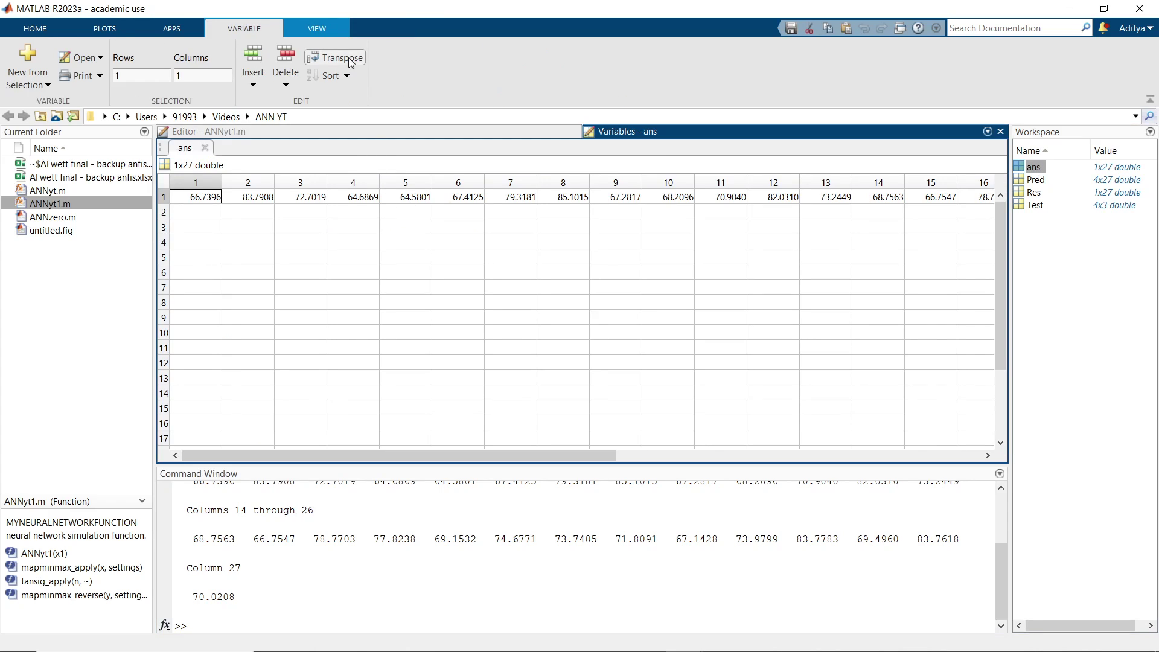
click(342, 58)
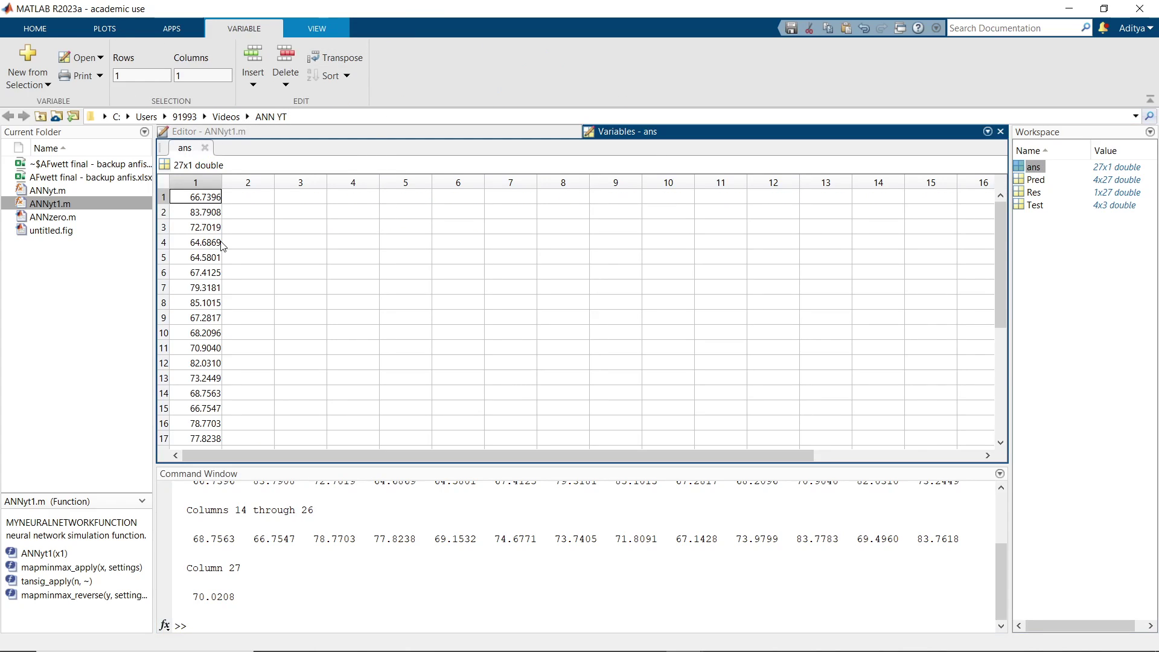
drag(203, 199, 210, 379)
right_click(201, 241)
click(230, 269)
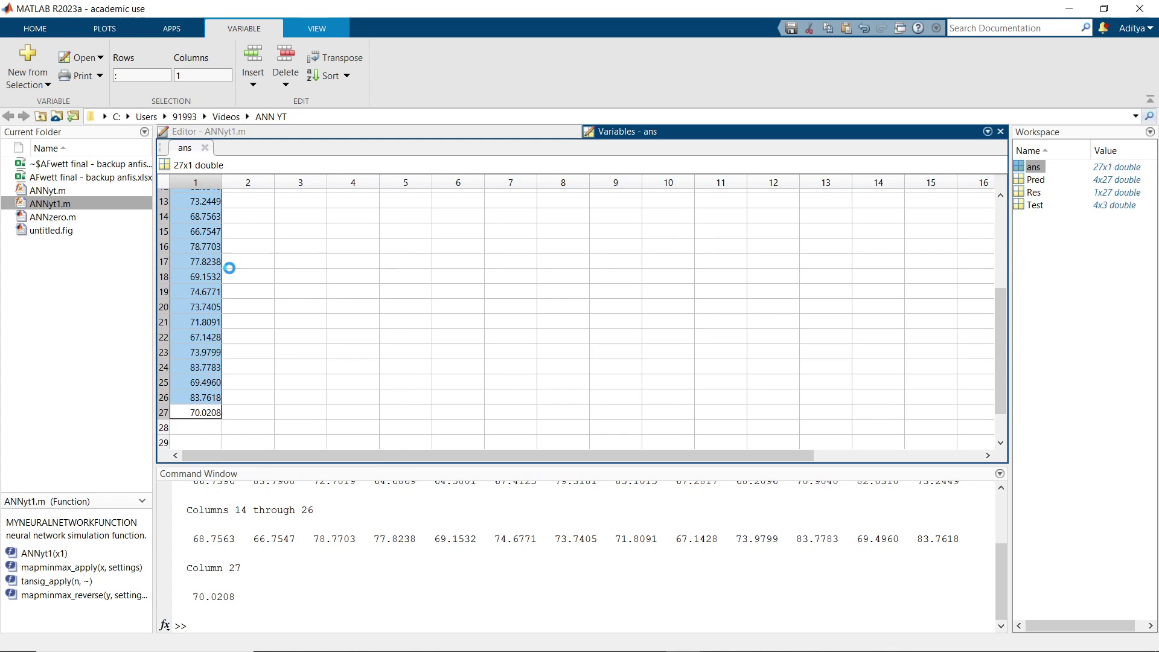
- Switch to the Excel workbook and paste the copied predictions into the ANN CA column starting at cell T6
click(648, 639)
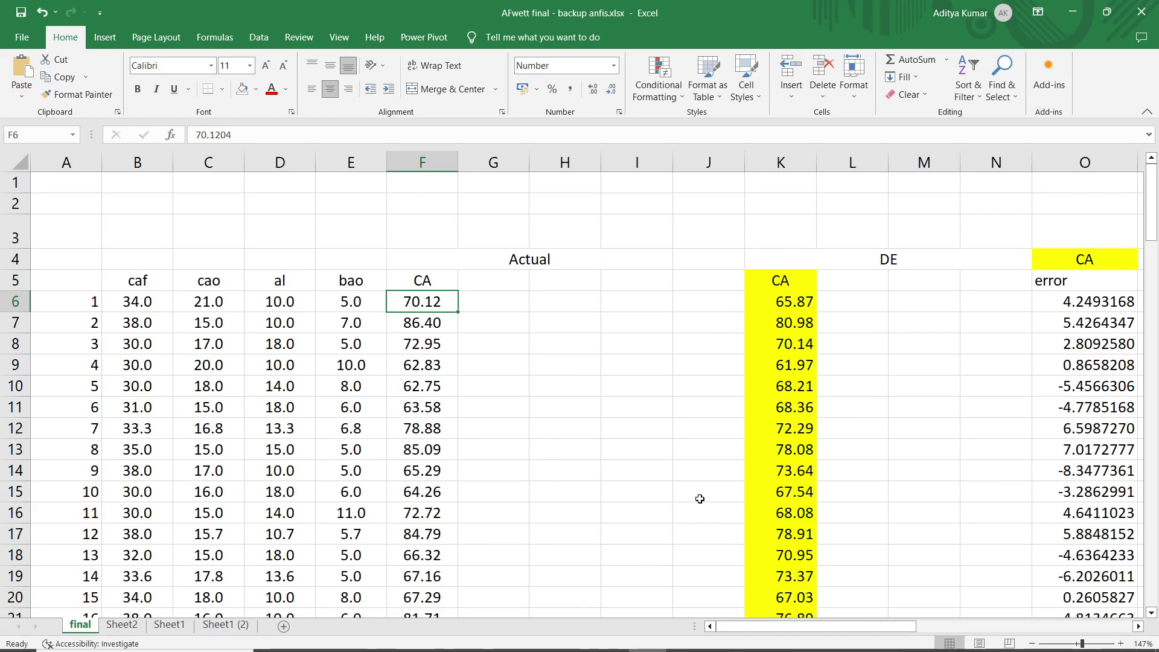
click(788, 386)
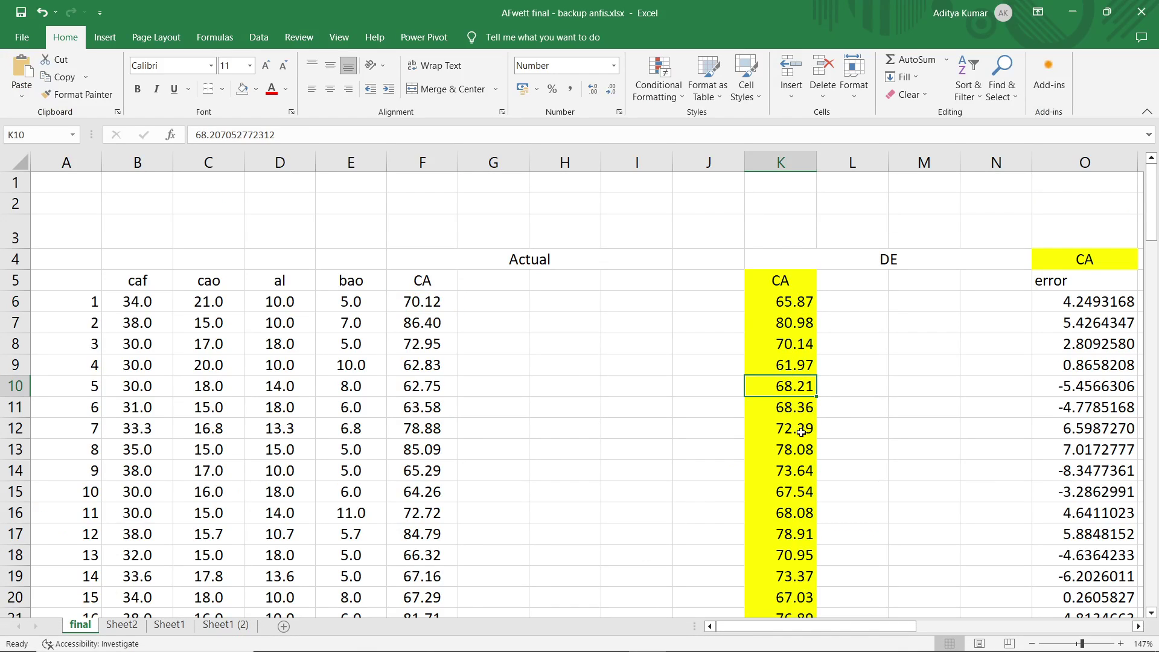
scroll(809, 474, right, 6)
scroll(765, 499, left, 2)
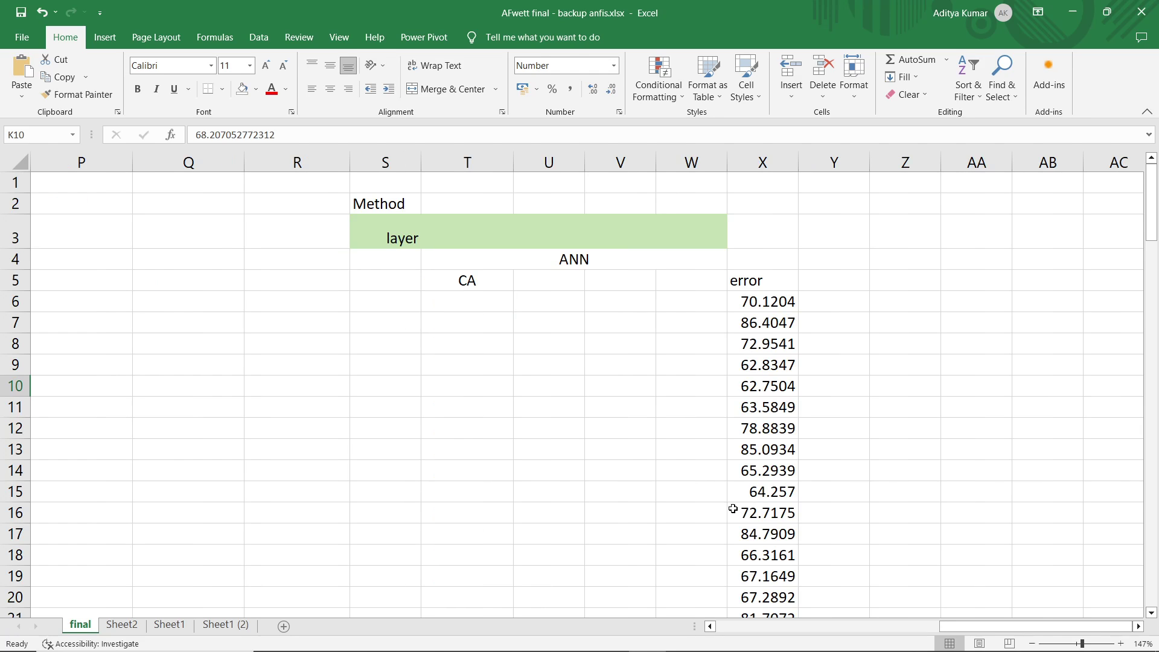
click(455, 305)
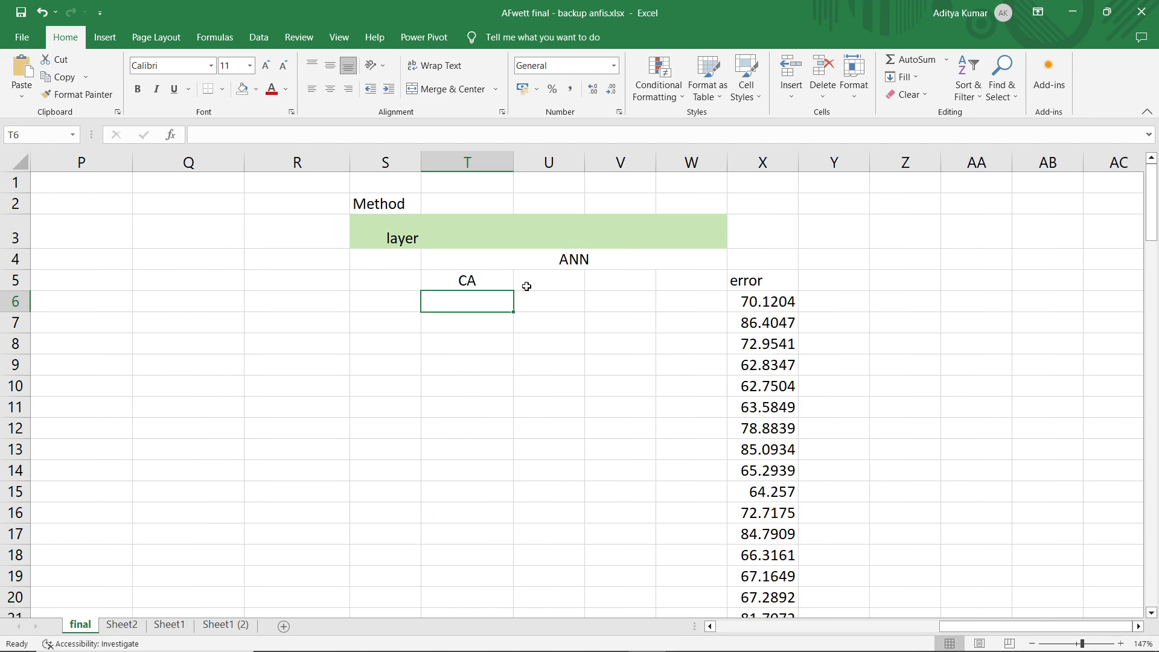
key(ctrl+v)
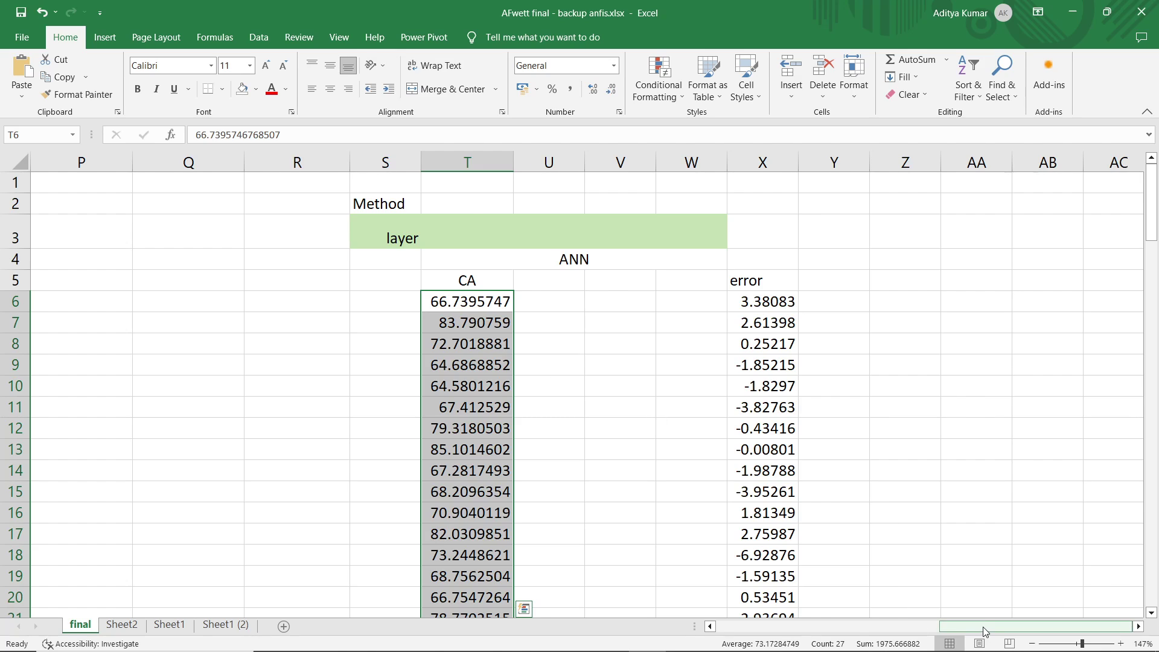
- Examine how the DE error values in column O are calculated from the actual CA and DE CA columns
drag(978, 627, 785, 632)
scroll(782, 360, down, 1)
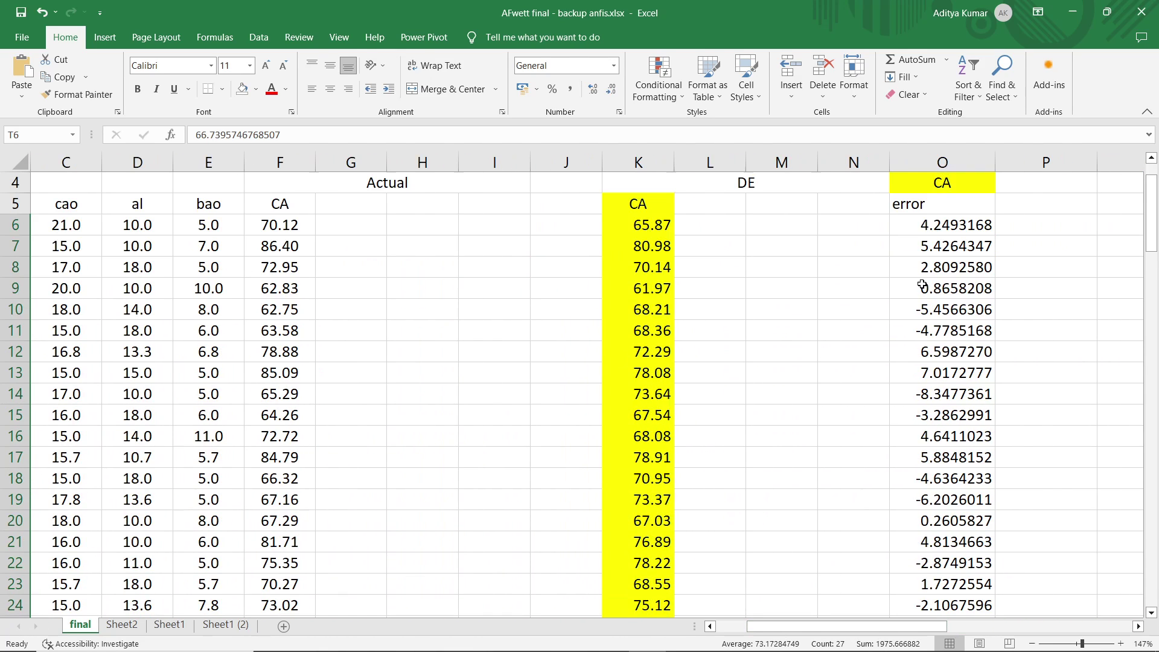
click(935, 234)
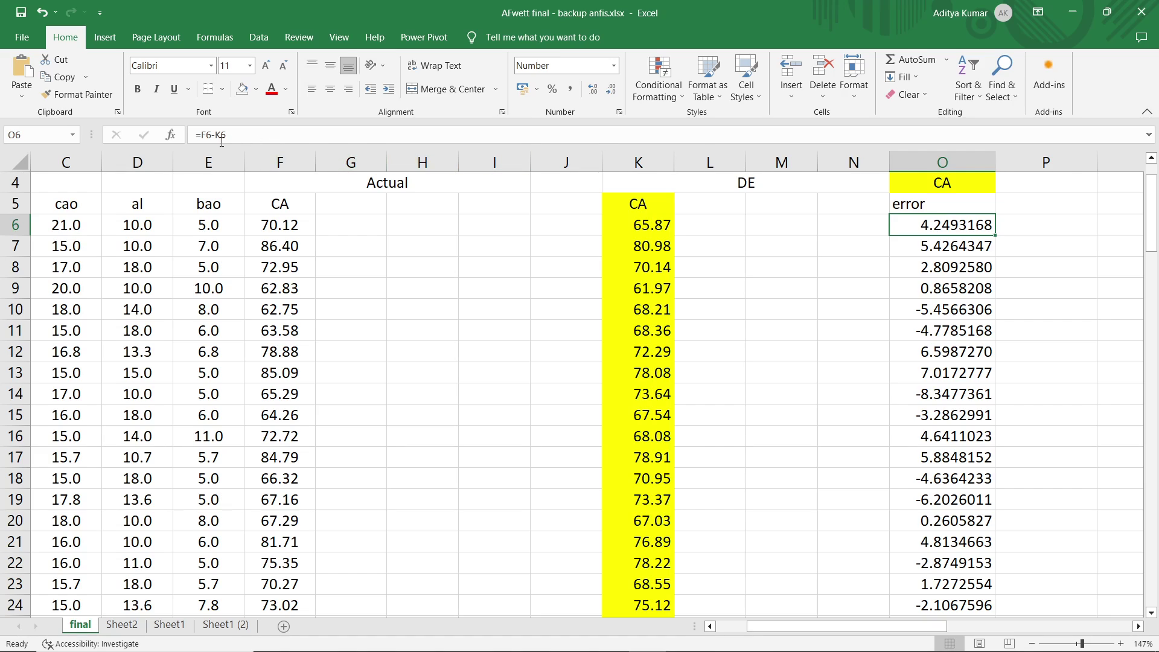
click(279, 227)
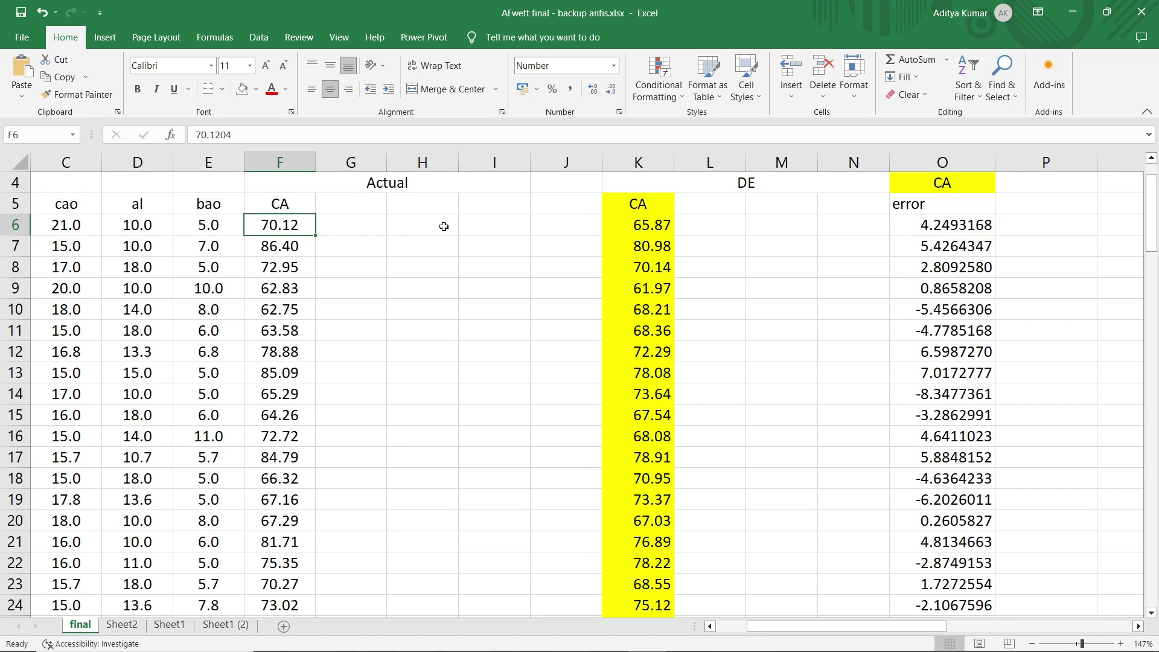
click(606, 225)
click(947, 268)
scroll(943, 318, down, 5)
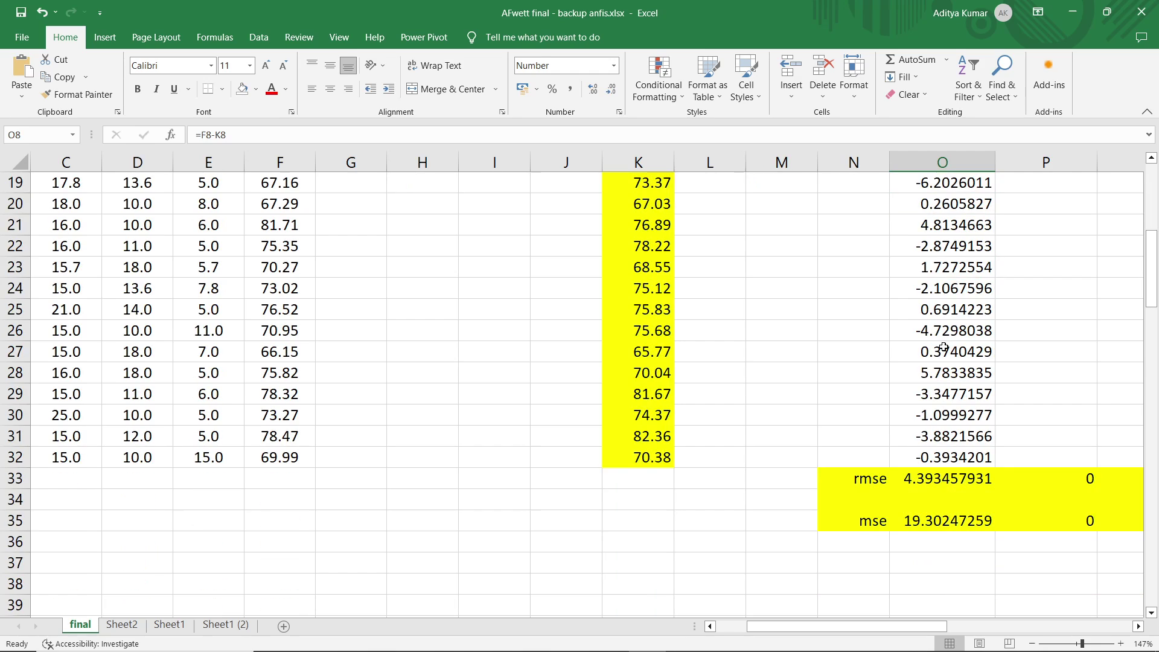
scroll(943, 347, up, 5)
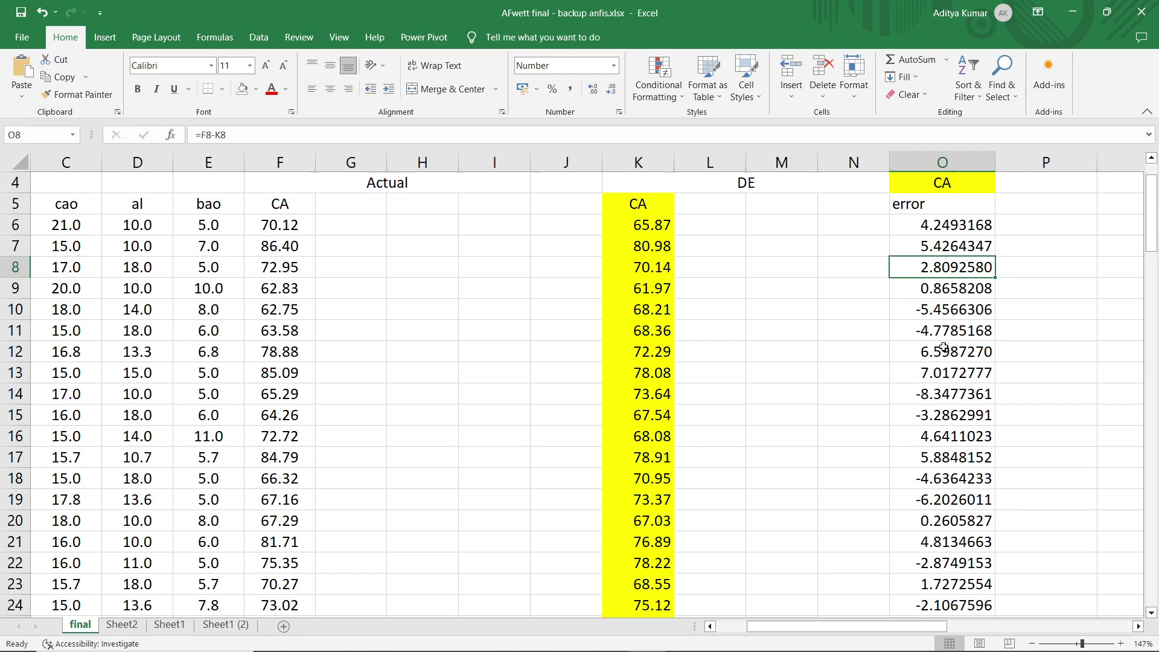
click(953, 227)
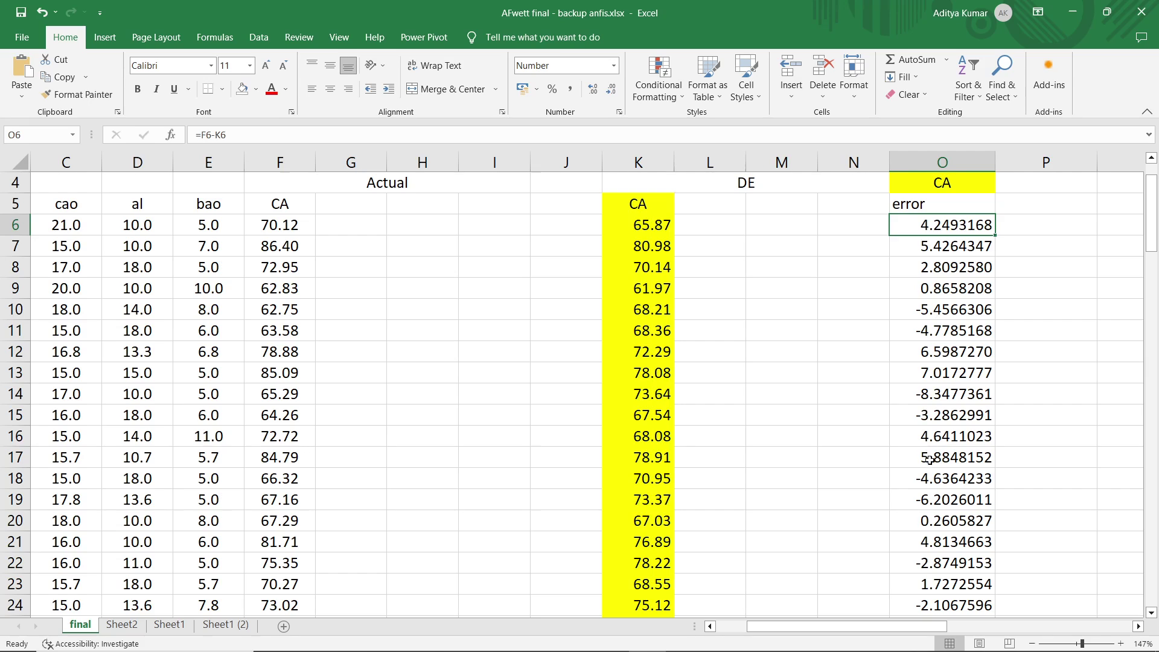
- Inspect the DE rmse formula in O33 and the mse formula in O35 without changing them
scroll(929, 460, down, 5)
click(932, 481)
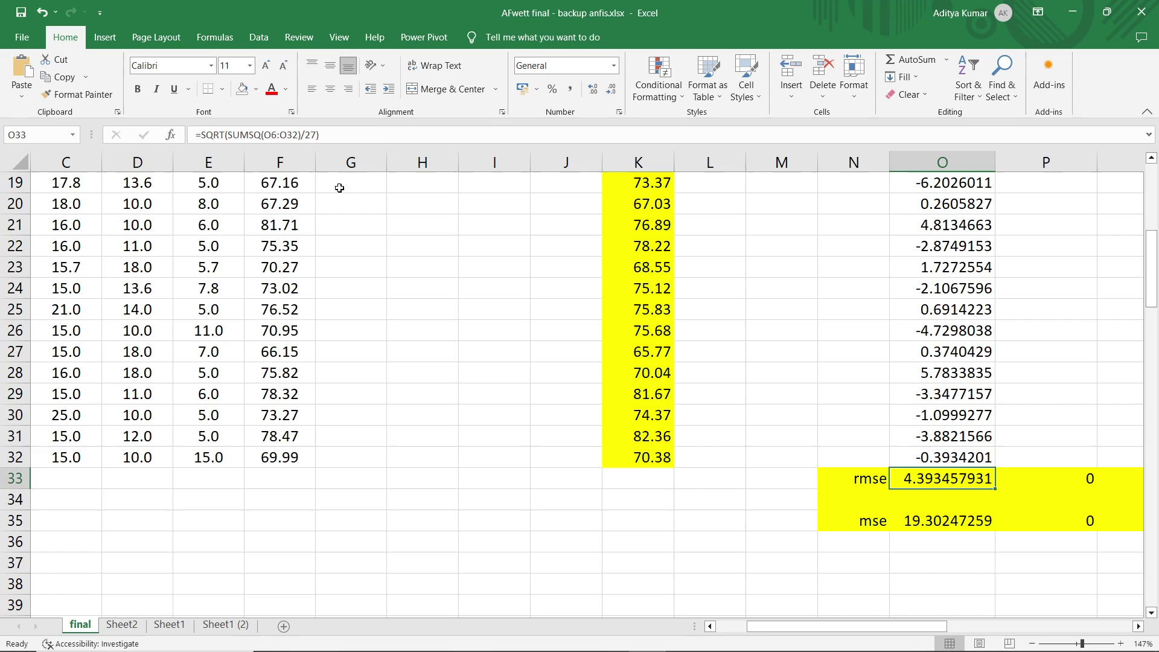
click(311, 134)
double_click(314, 134)
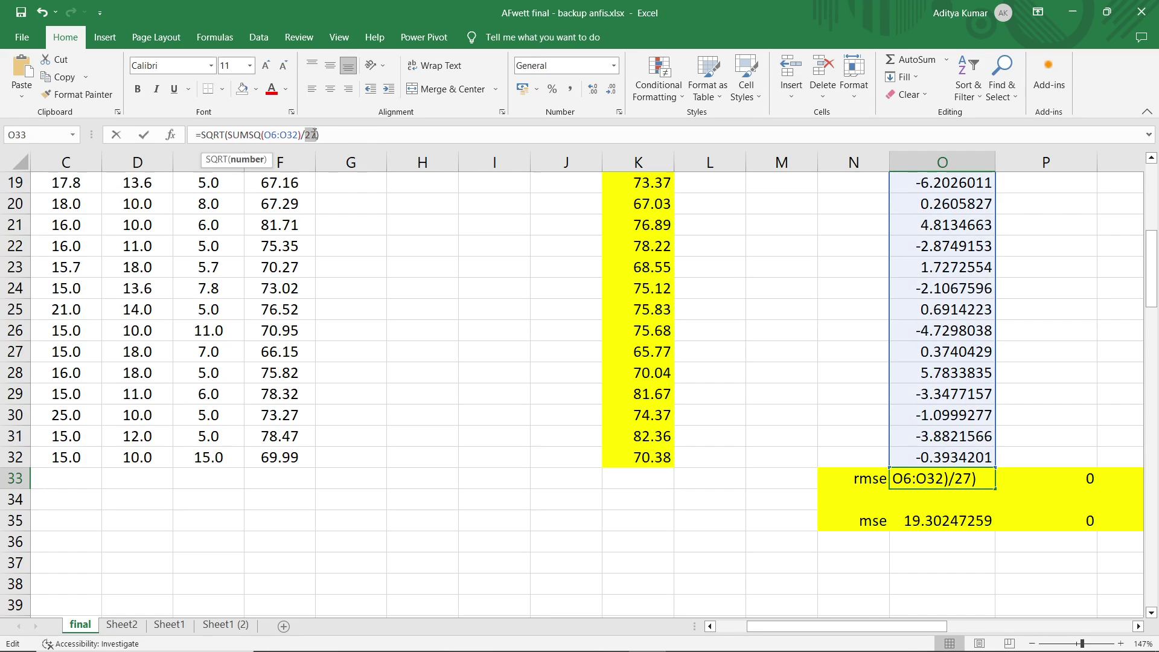
drag(208, 134, 287, 134)
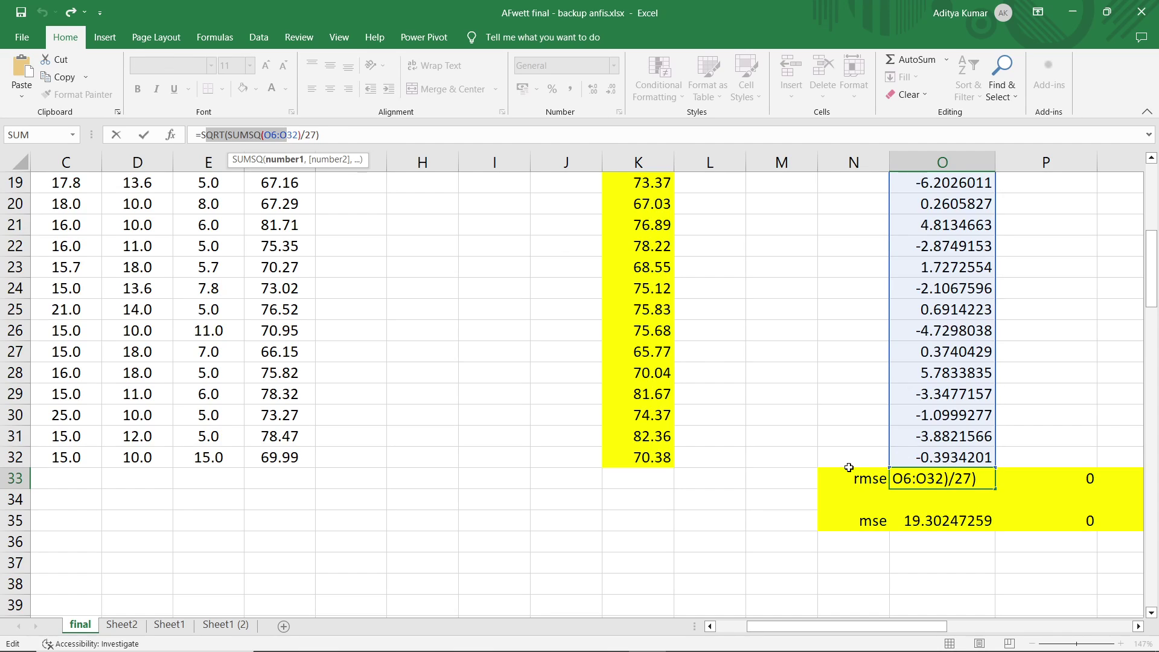
key(Escape)
click(836, 435)
drag(885, 525, 960, 526)
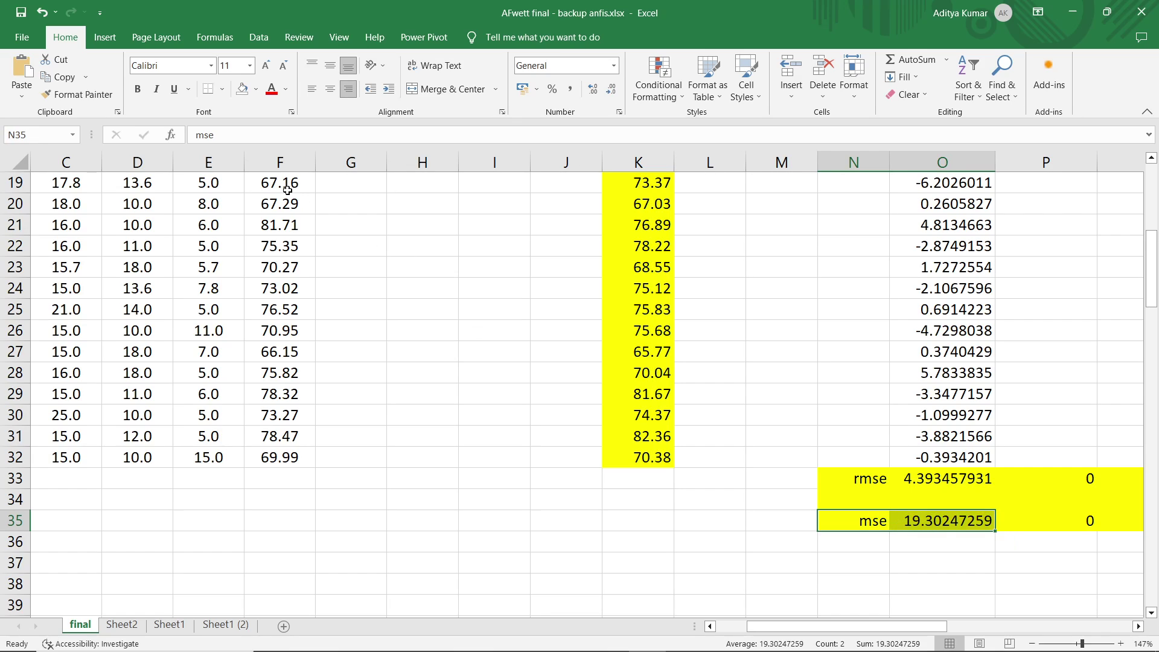
click(930, 518)
- Examine the ANN error formula in X6 together with its actual CA value in F6 and predicted value in T6
drag(794, 632, 950, 631)
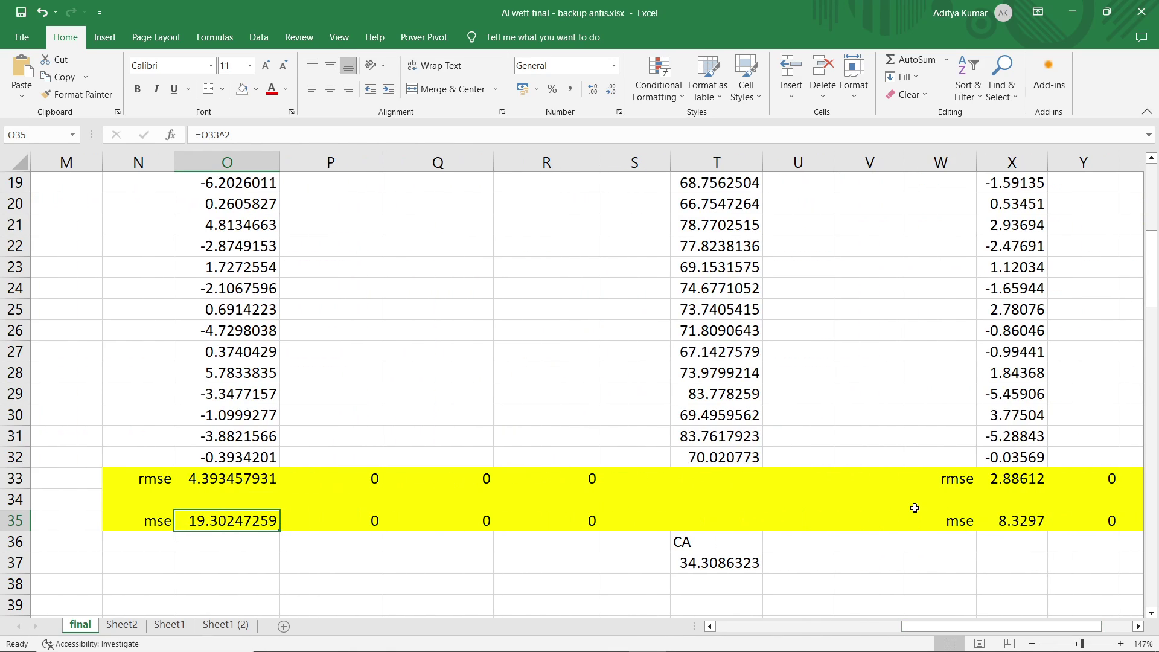
scroll(915, 508, up, 6)
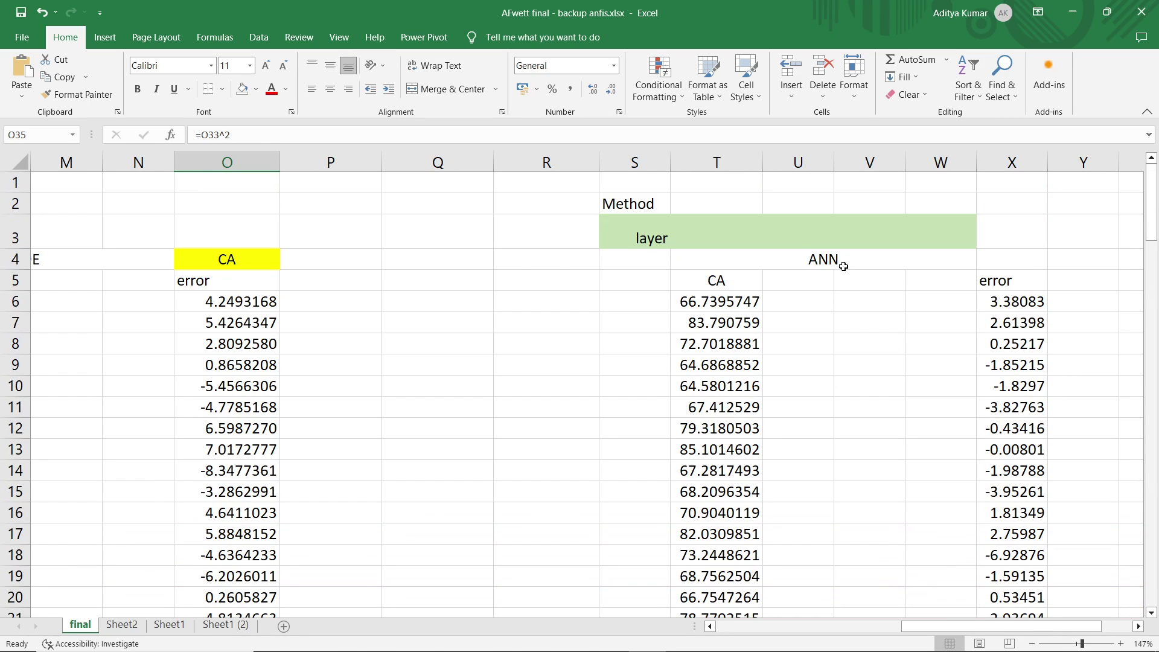
click(722, 300)
click(720, 325)
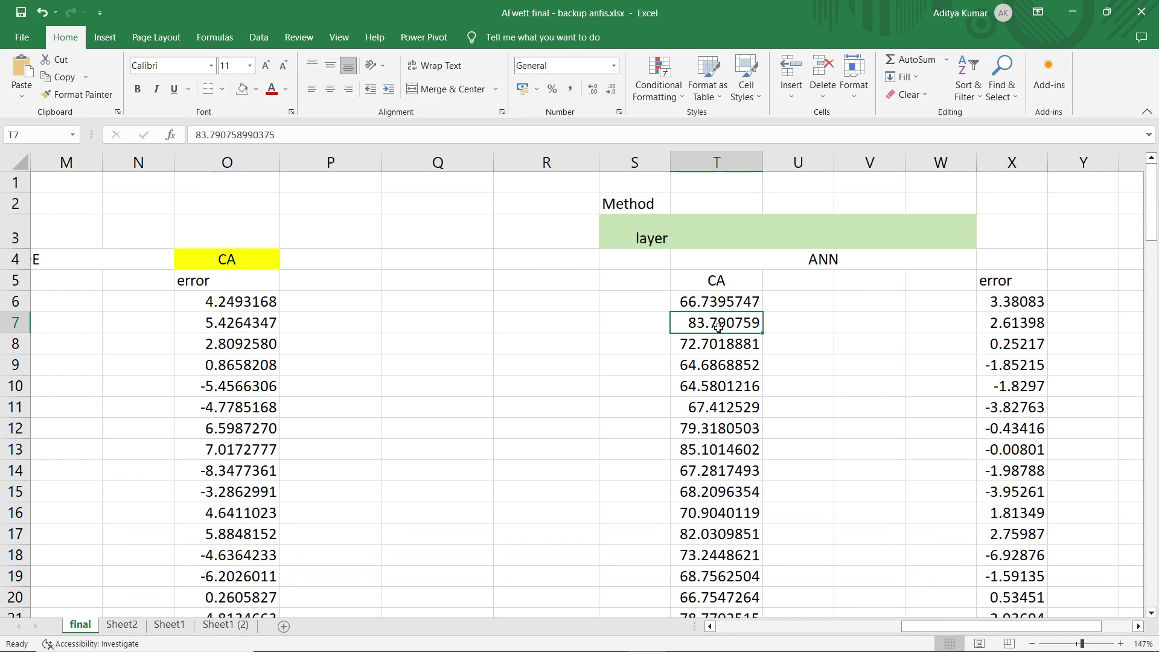
click(1018, 301)
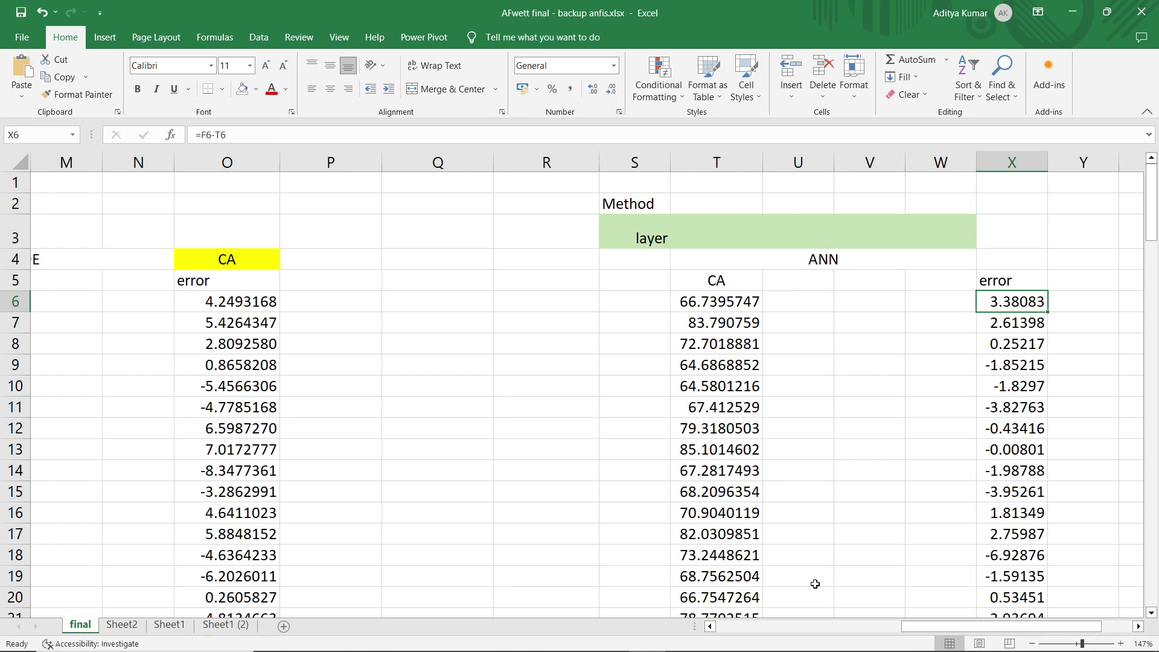
drag(1002, 626, 879, 627)
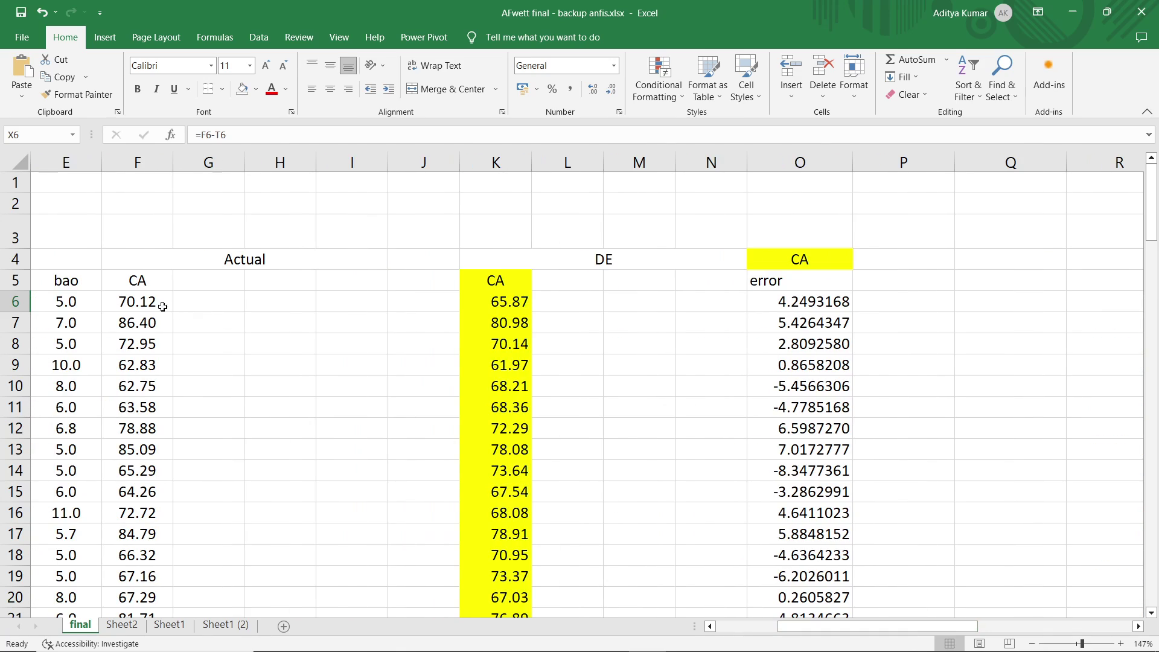
click(138, 301)
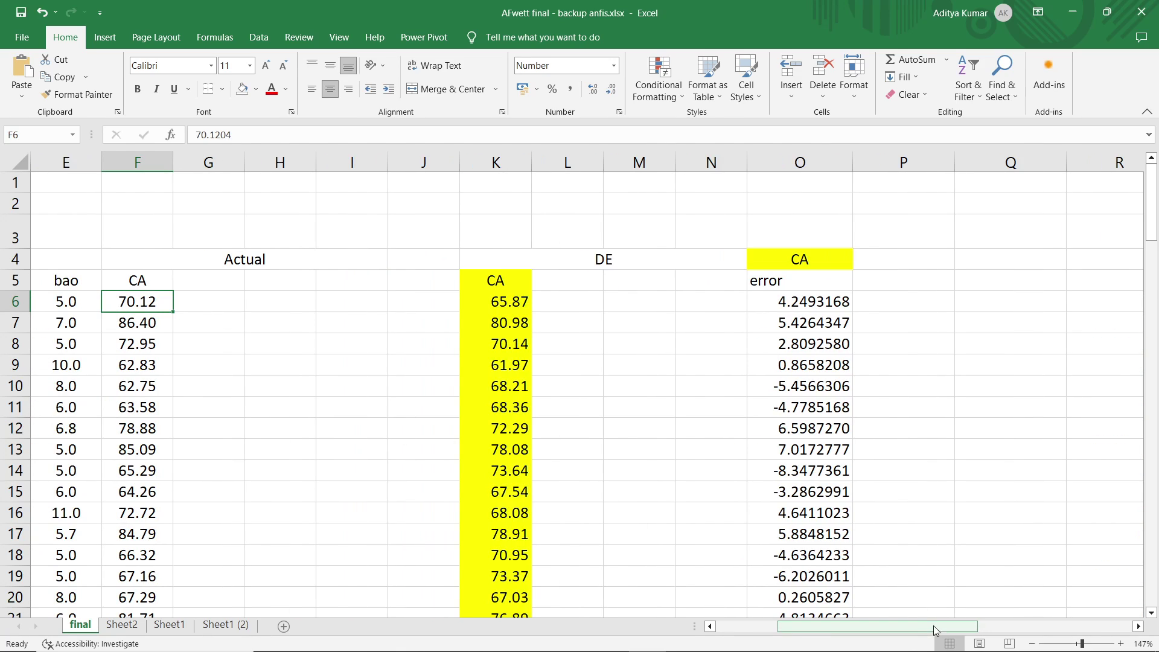
drag(885, 628, 979, 604)
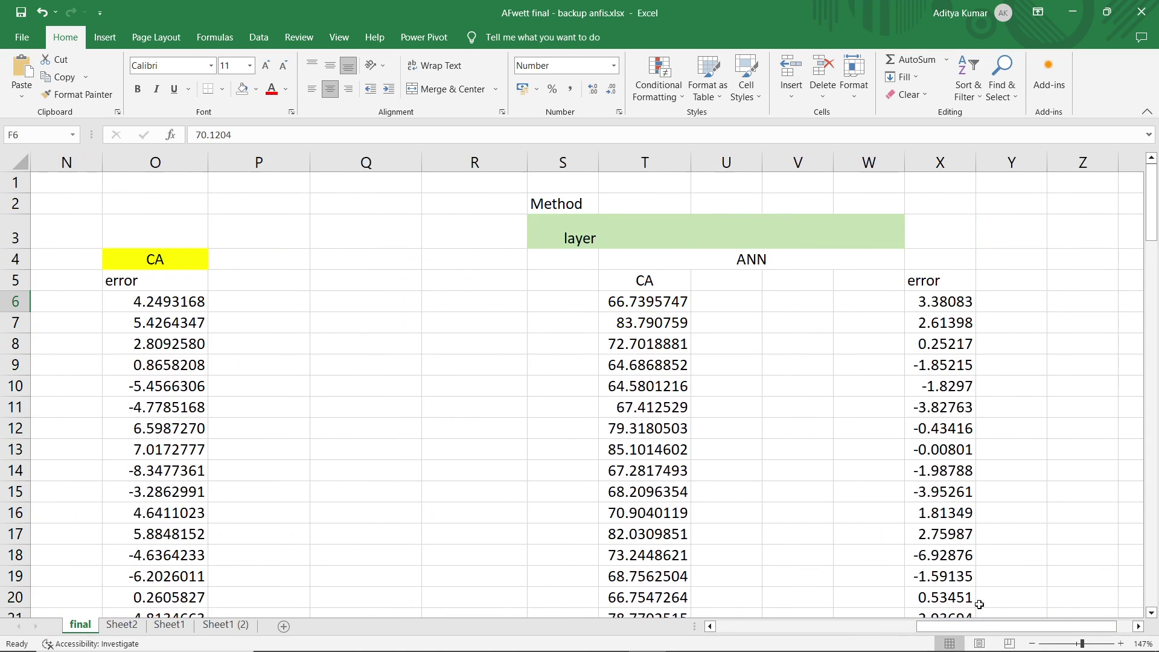
click(632, 302)
click(948, 300)
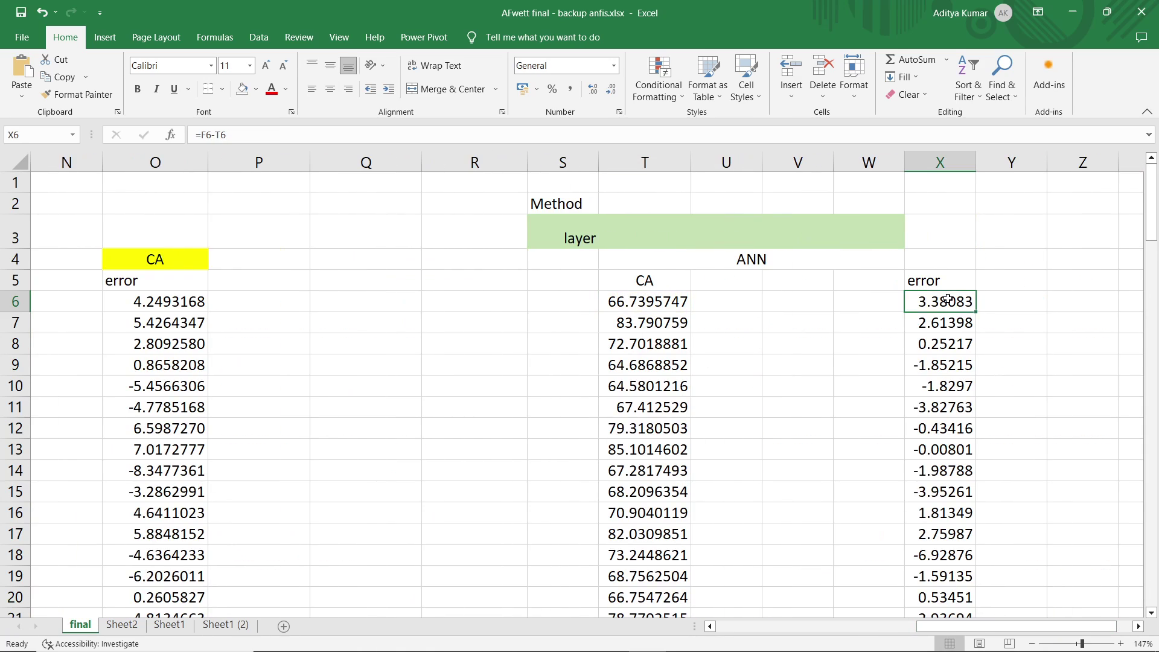
- Check the ANN mse in X35 against the additional test MSE in the Neural Network Fitting window
scroll(948, 389, down, 10)
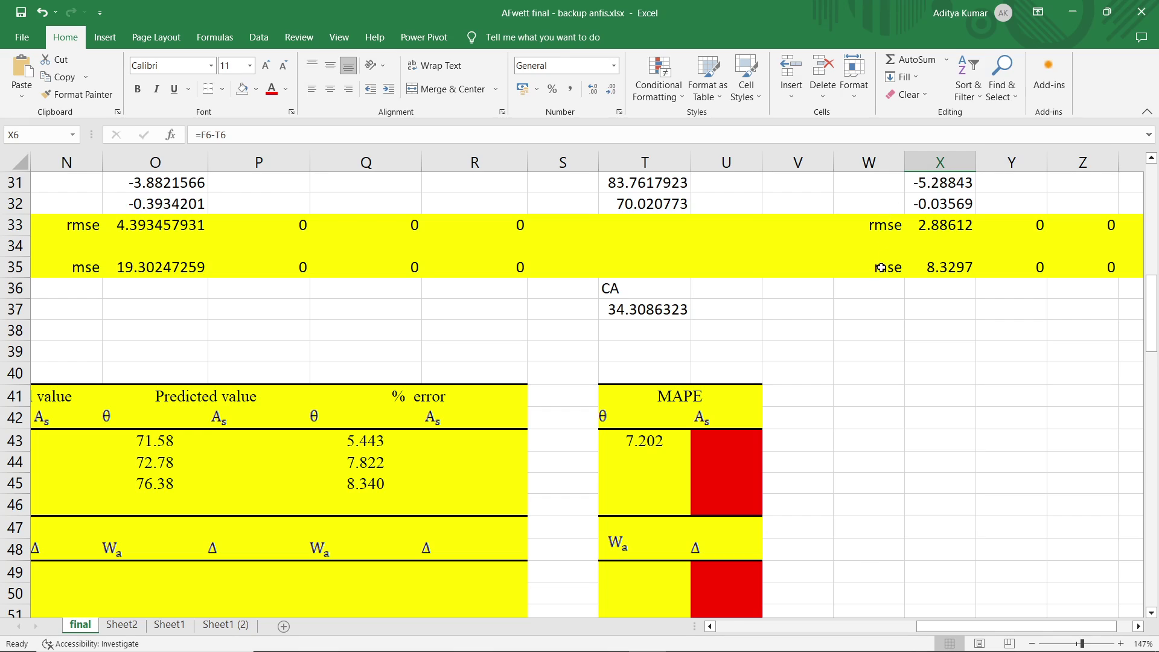
drag(882, 268, 961, 272)
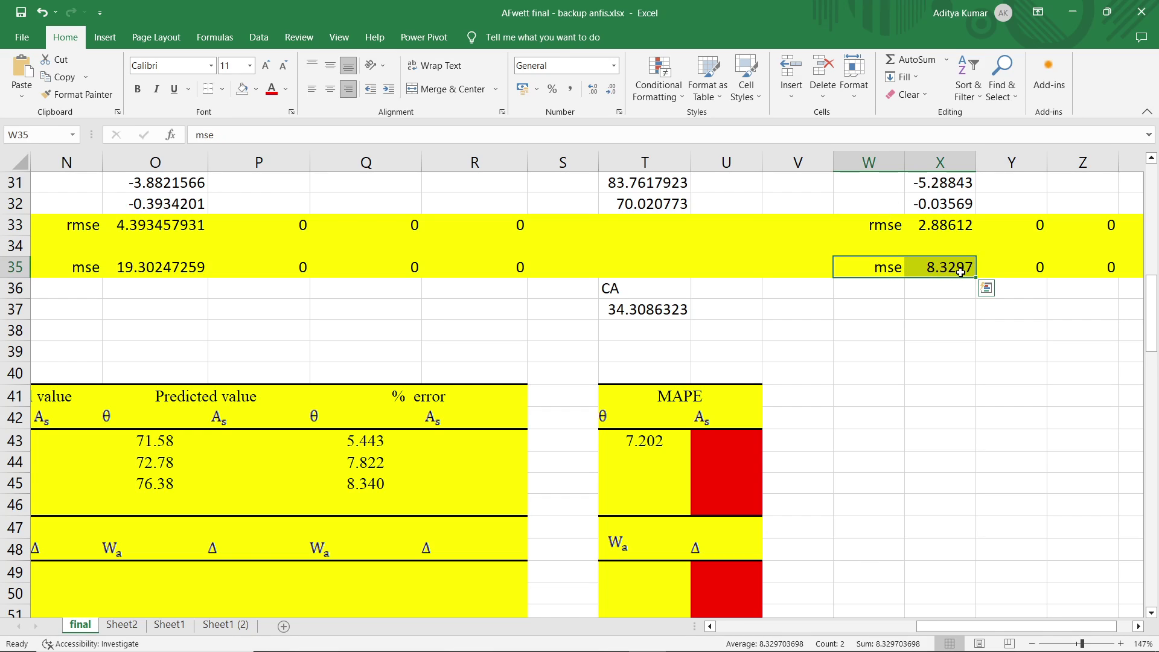
click(887, 268)
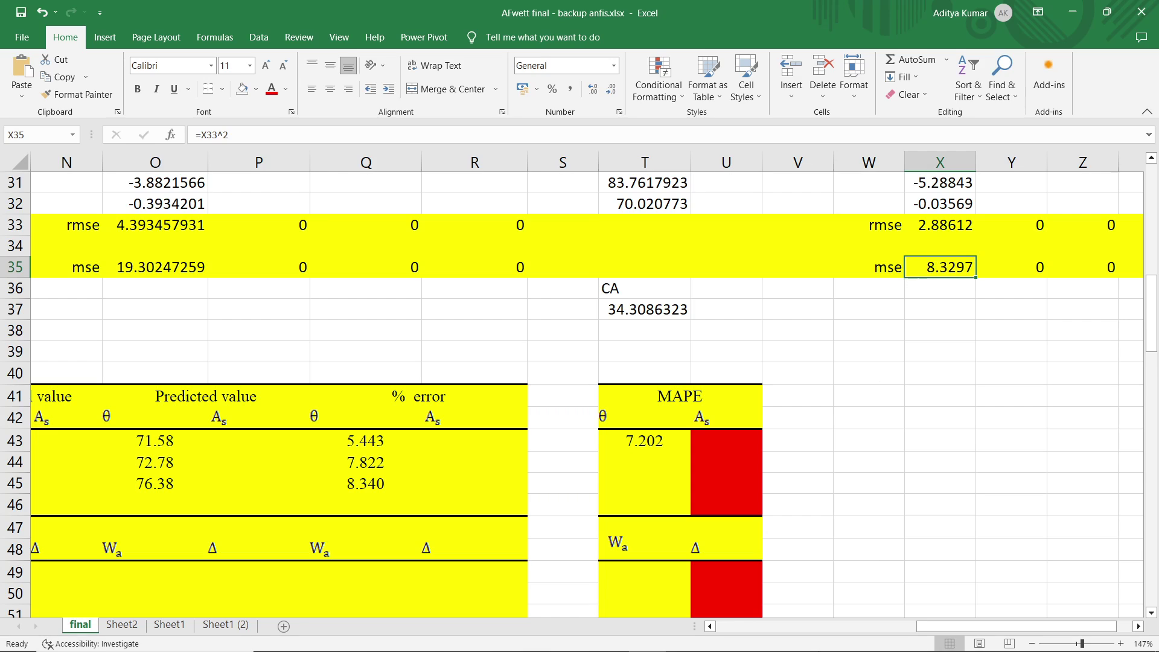
mouse_move(701, 649)
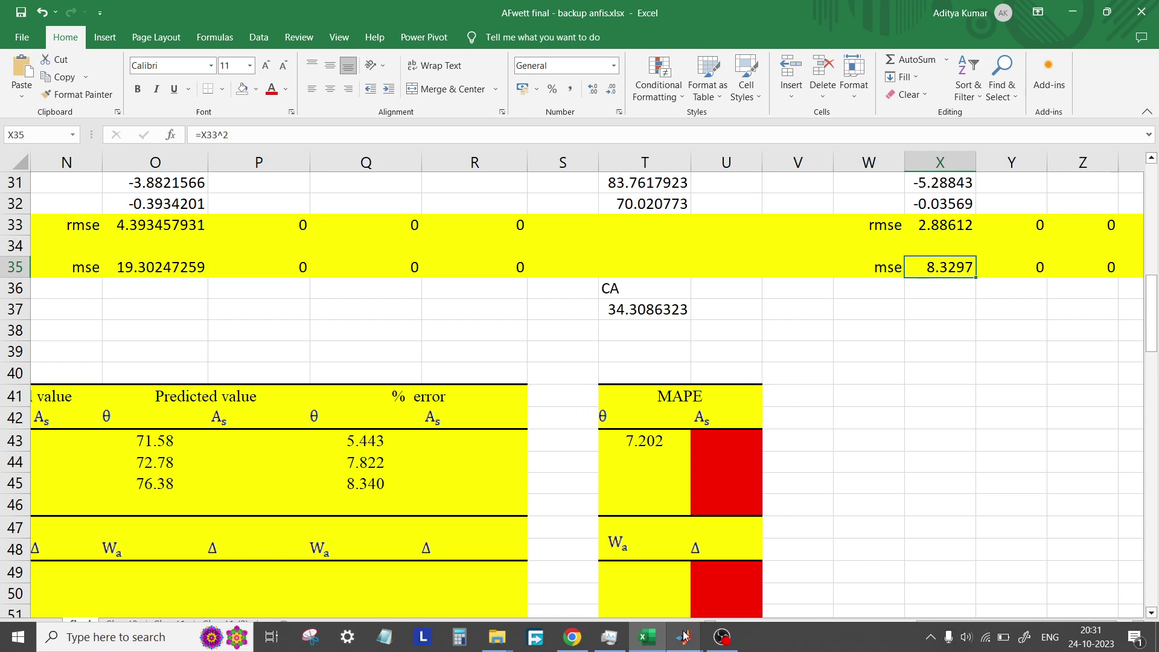
click(742, 590)
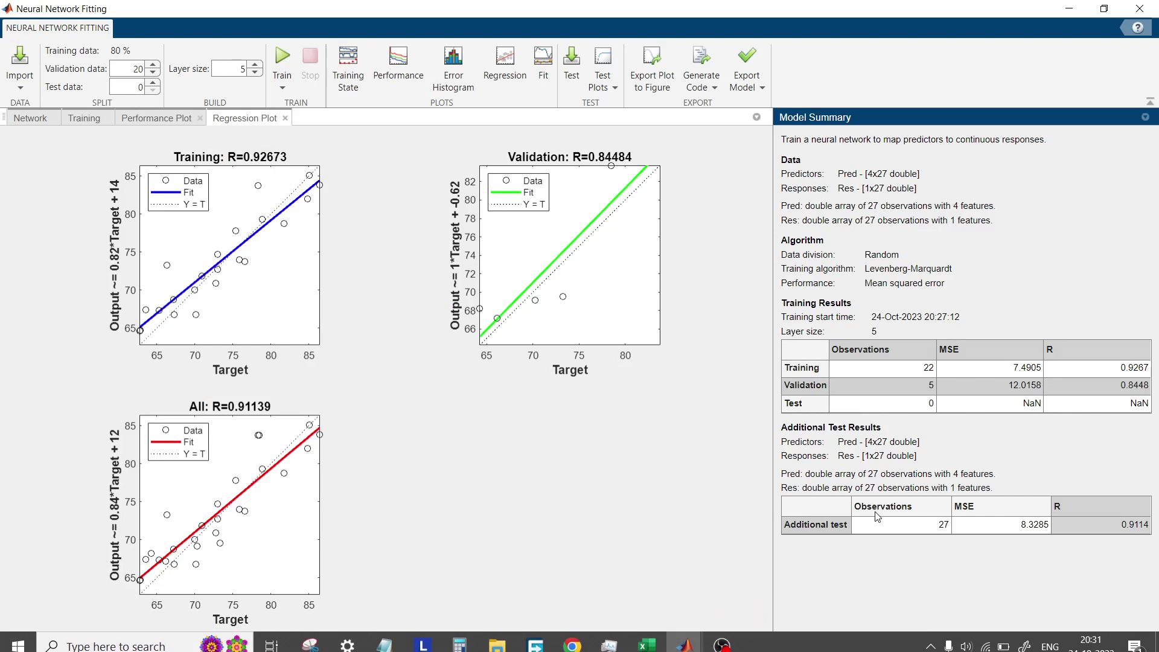
click(1011, 529)
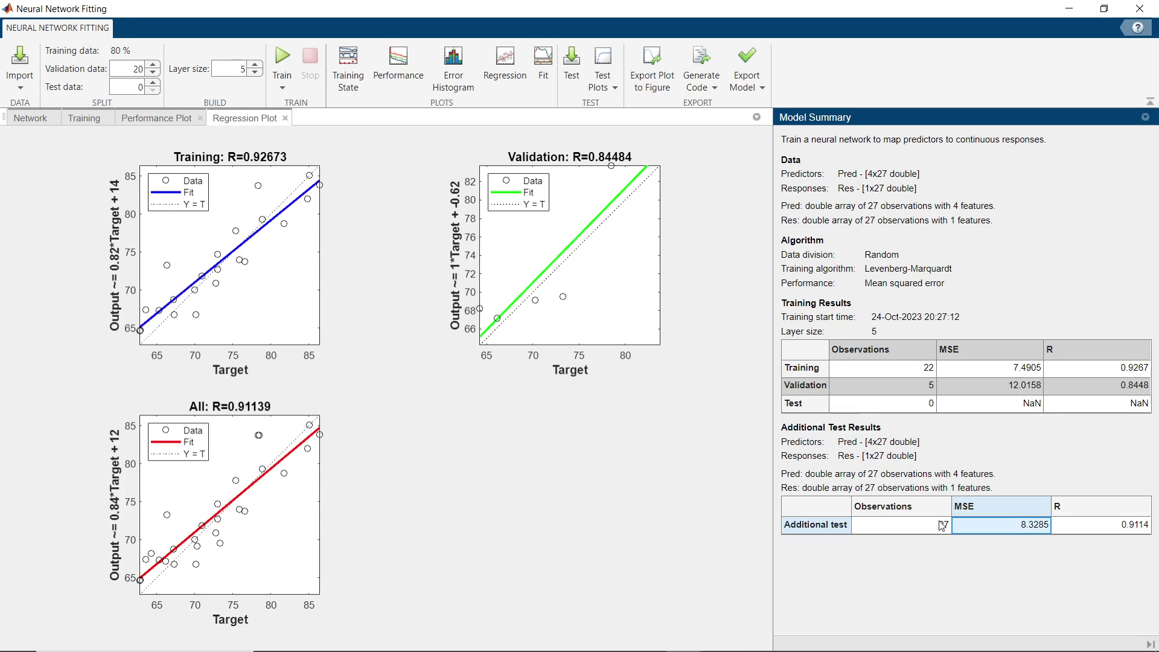
mouse_move(942, 527)
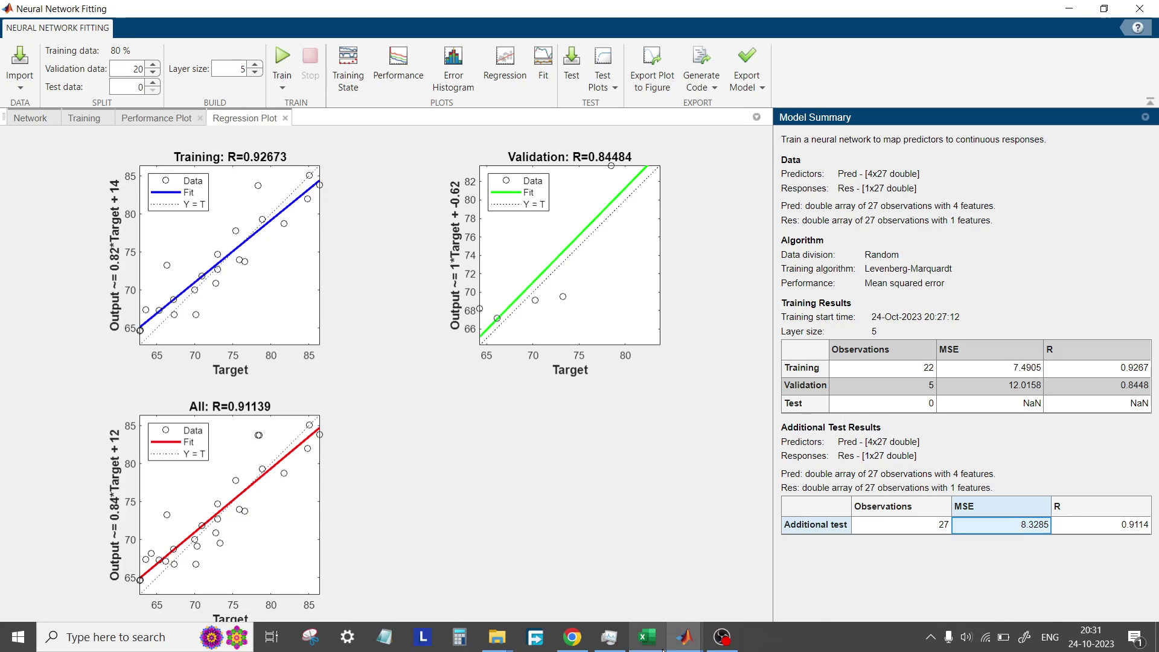
- Switch to the main MATLAB window and close the ans variable to return to the ANNyt1.m code
click(685, 637)
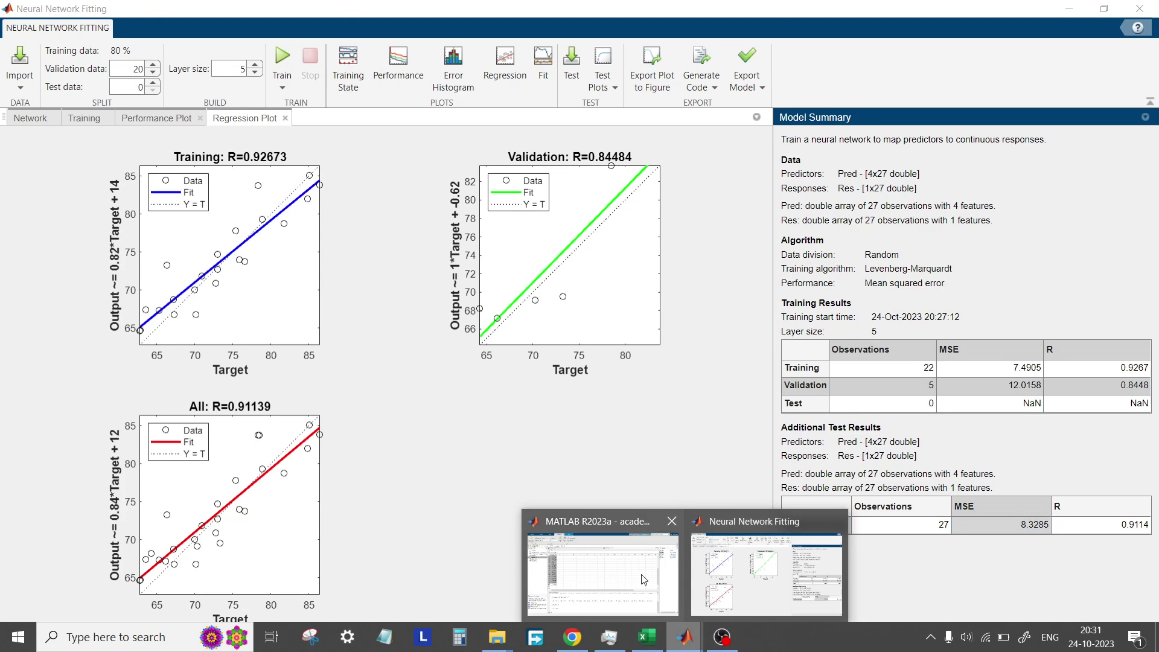
click(604, 579)
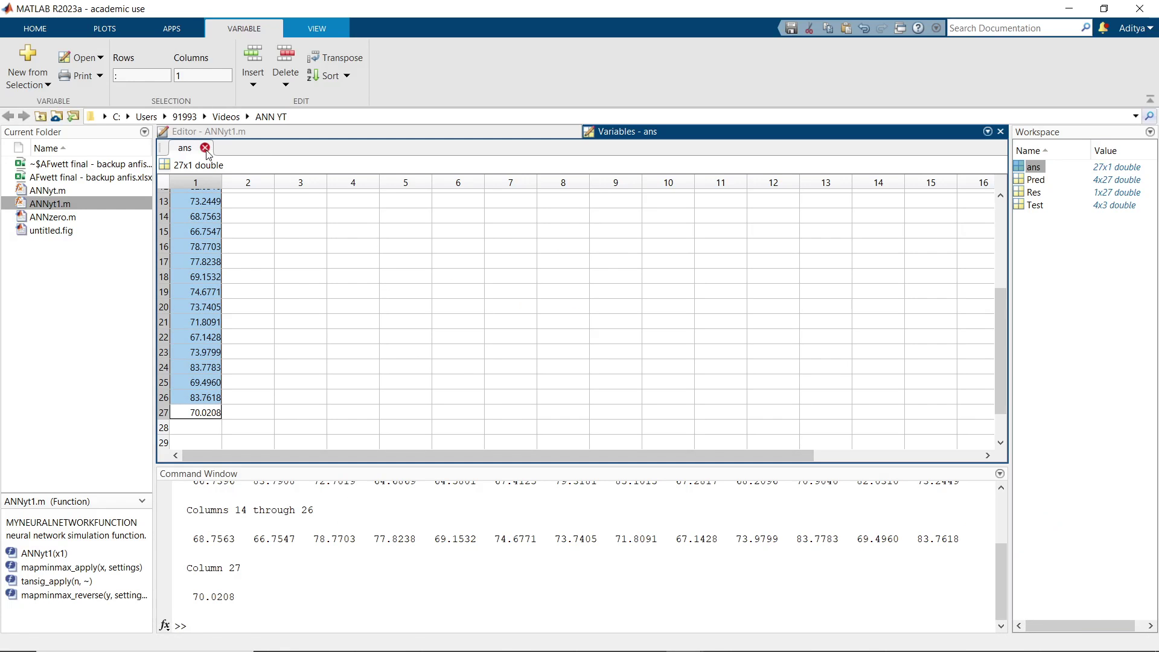
click(206, 148)
click(475, 379)
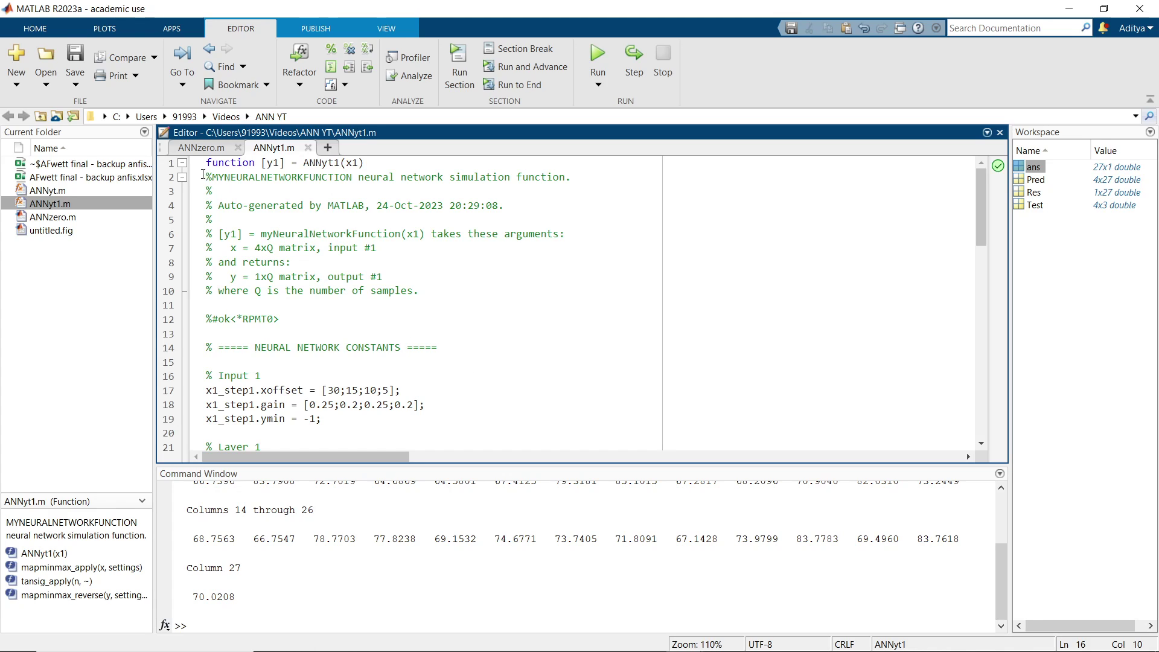
- Review the ANNyt1.m code from the function definition through the module functions at its end
drag(209, 160, 363, 446)
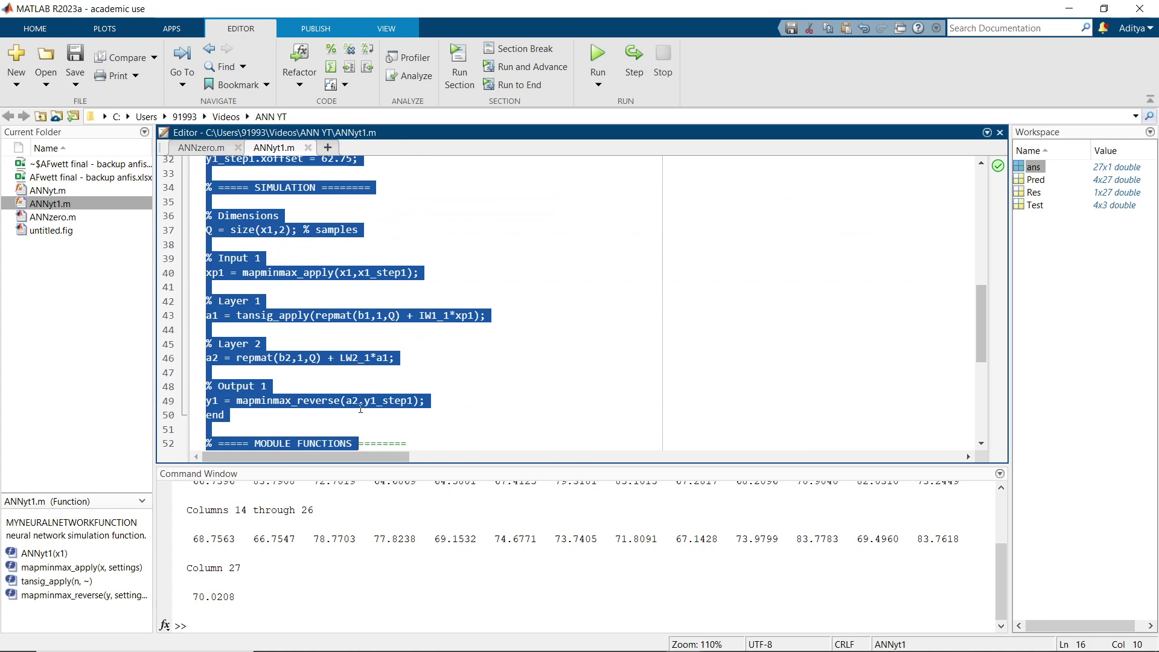
click(421, 391)
scroll(449, 415, down, 7)
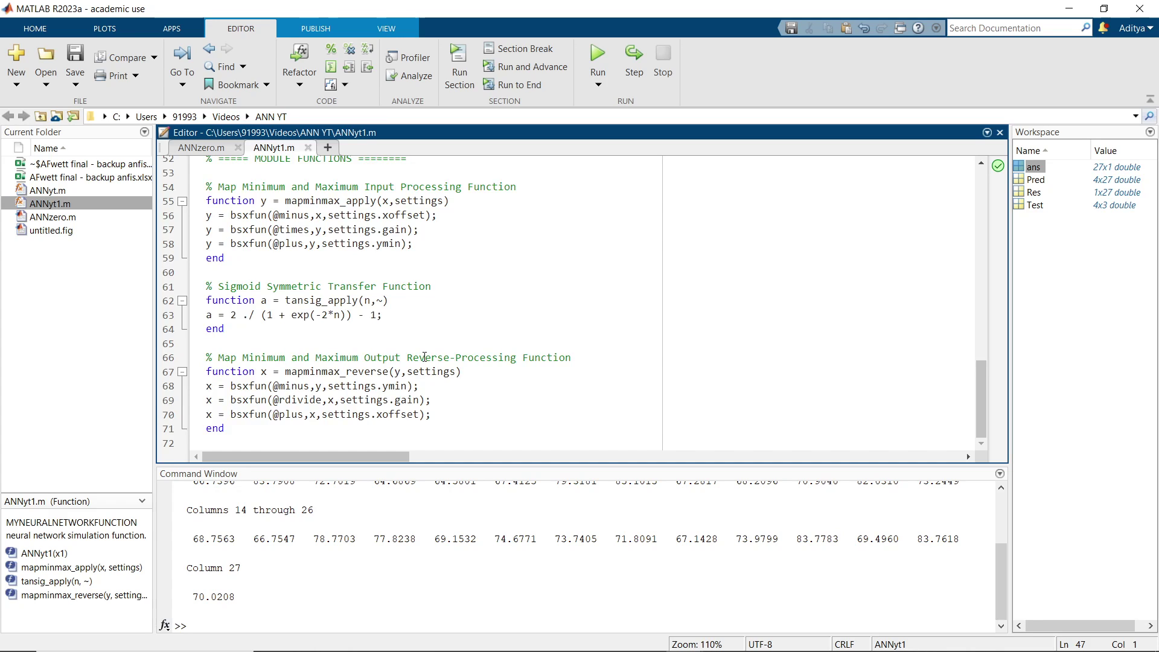
- Highlight the entire ANNyt1.m code from the function definition to its final end, and clear the selection
scroll(441, 398, up, 17)
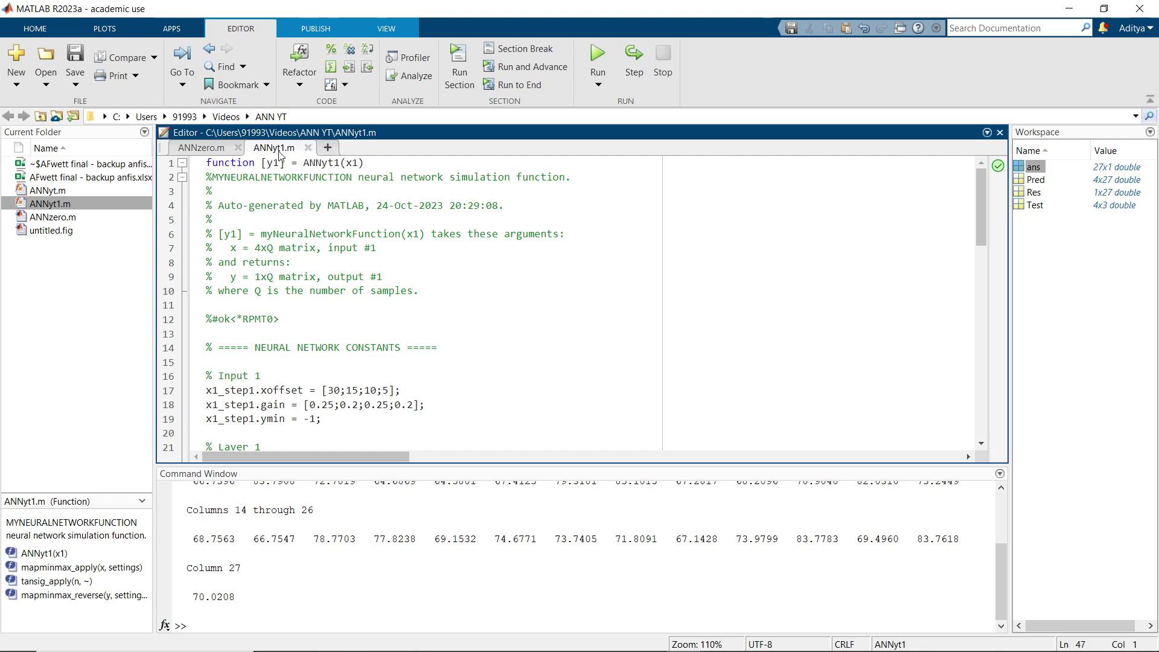
drag(207, 163, 413, 552)
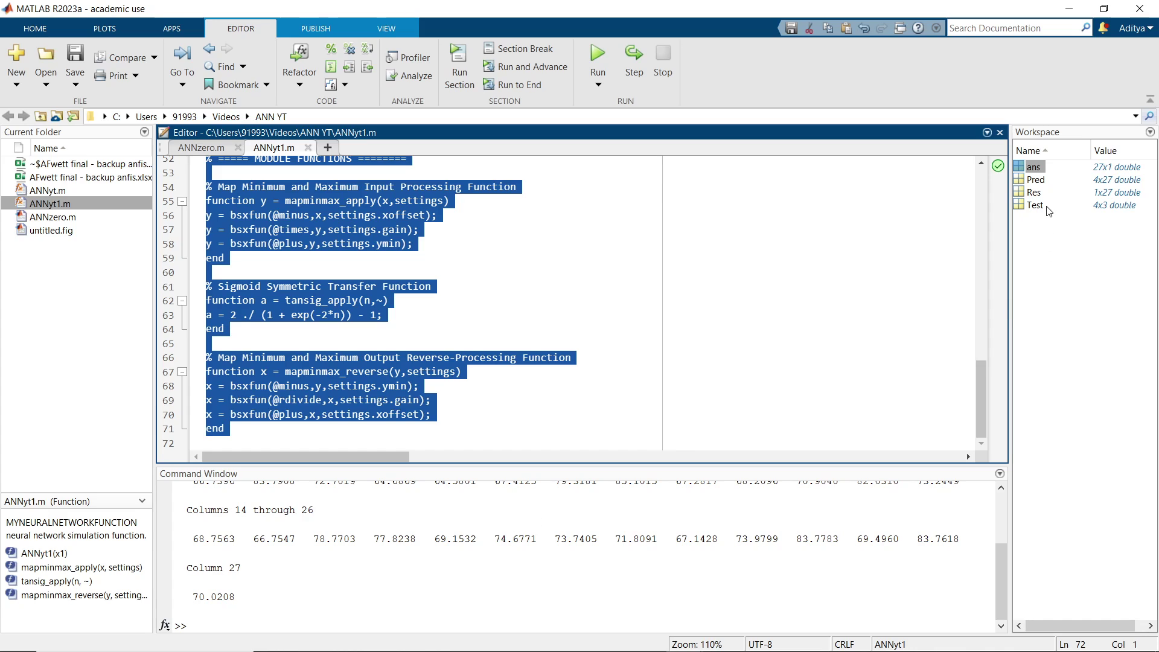
click(1036, 180)
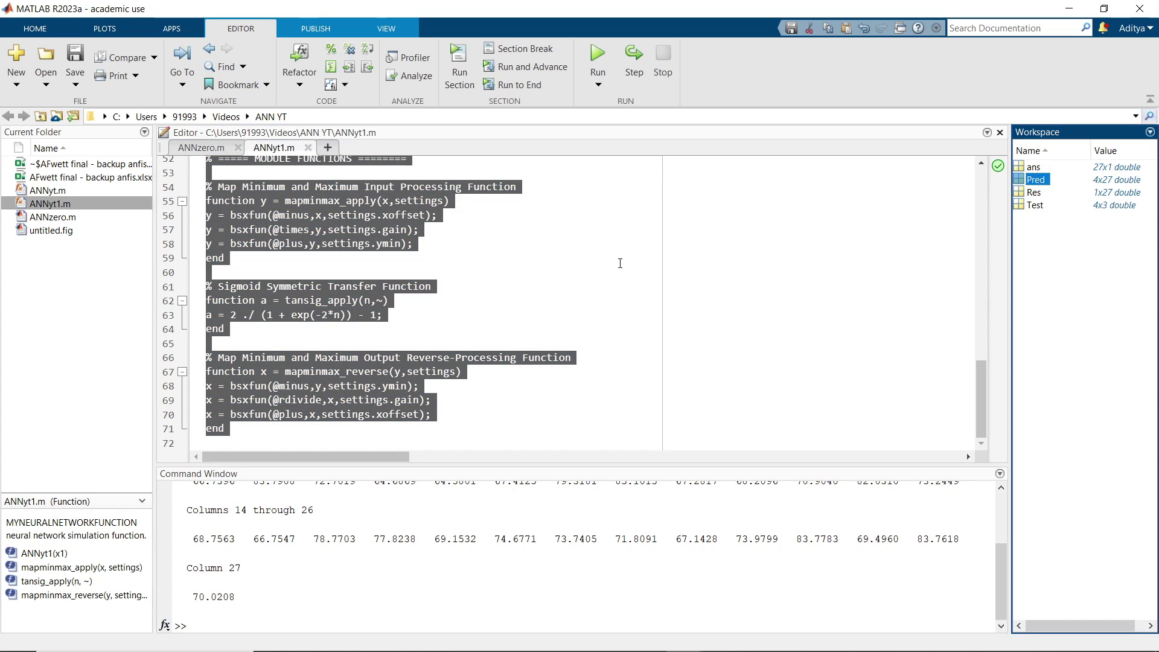
click(620, 261)
- Open the Pred variable, check its input columns against the ANNyt1(Pred) output in the Command Window, and close it
click(1036, 181)
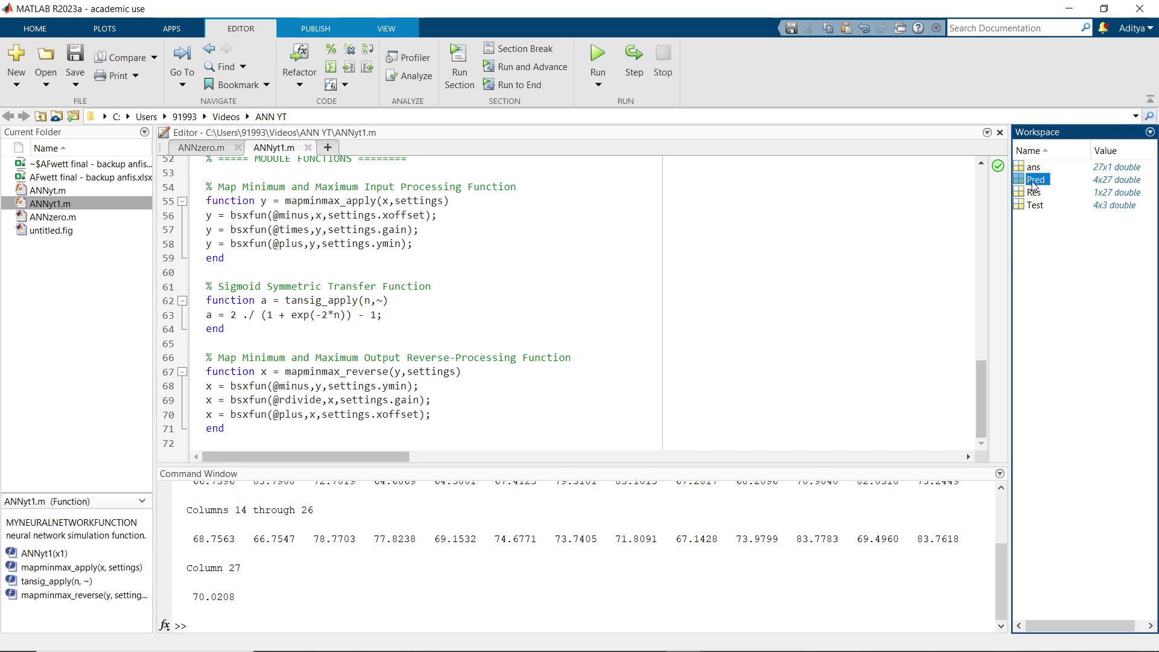
double_click(1035, 180)
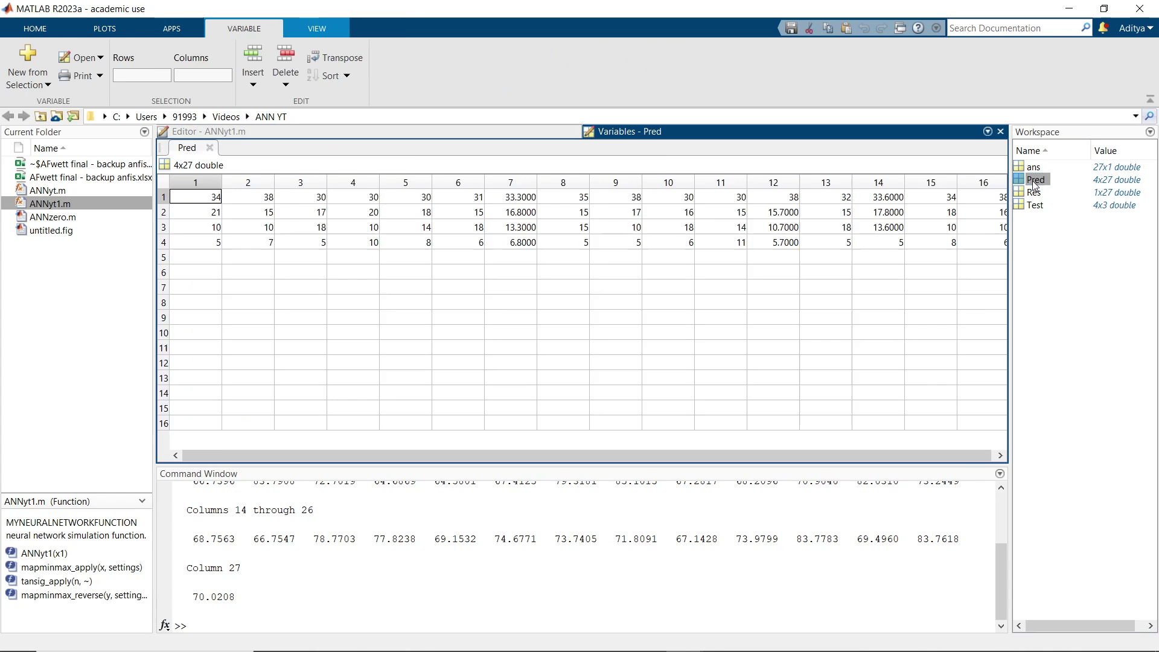
drag(206, 199, 888, 242)
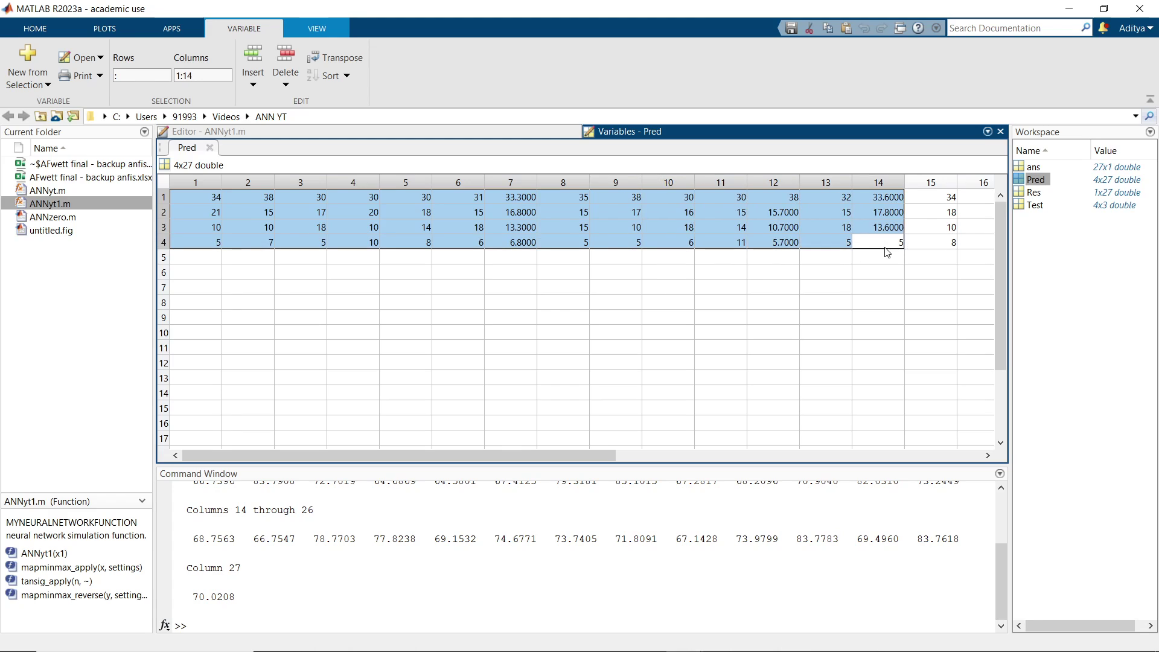
click(274, 592)
scroll(274, 592, up, 3)
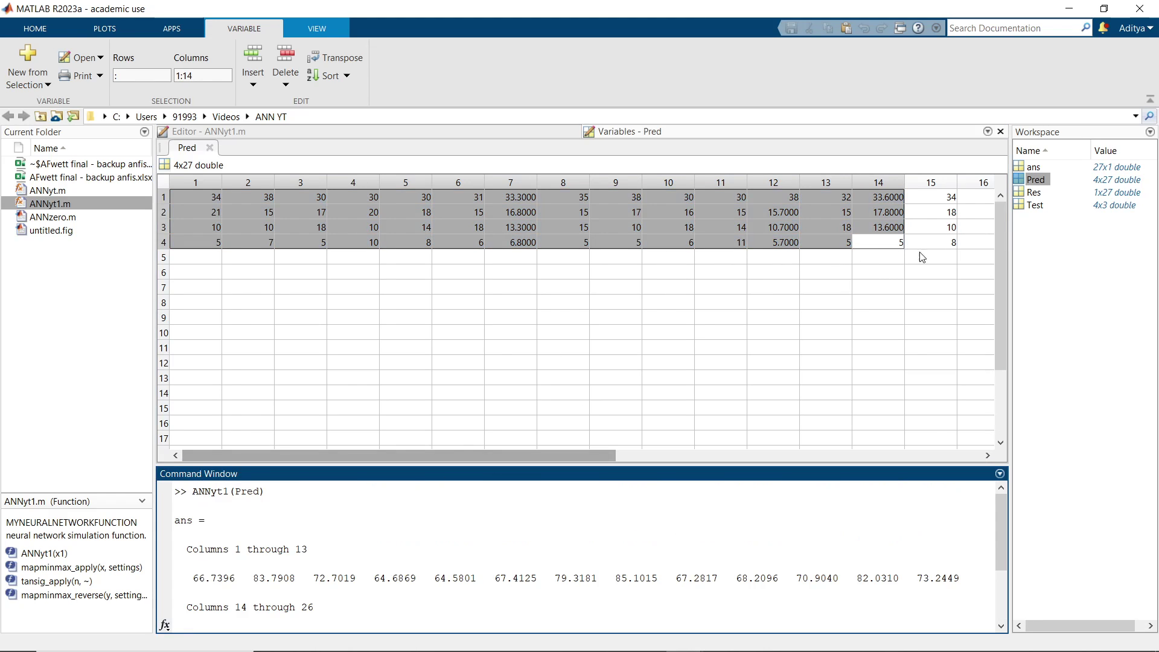
click(209, 147)
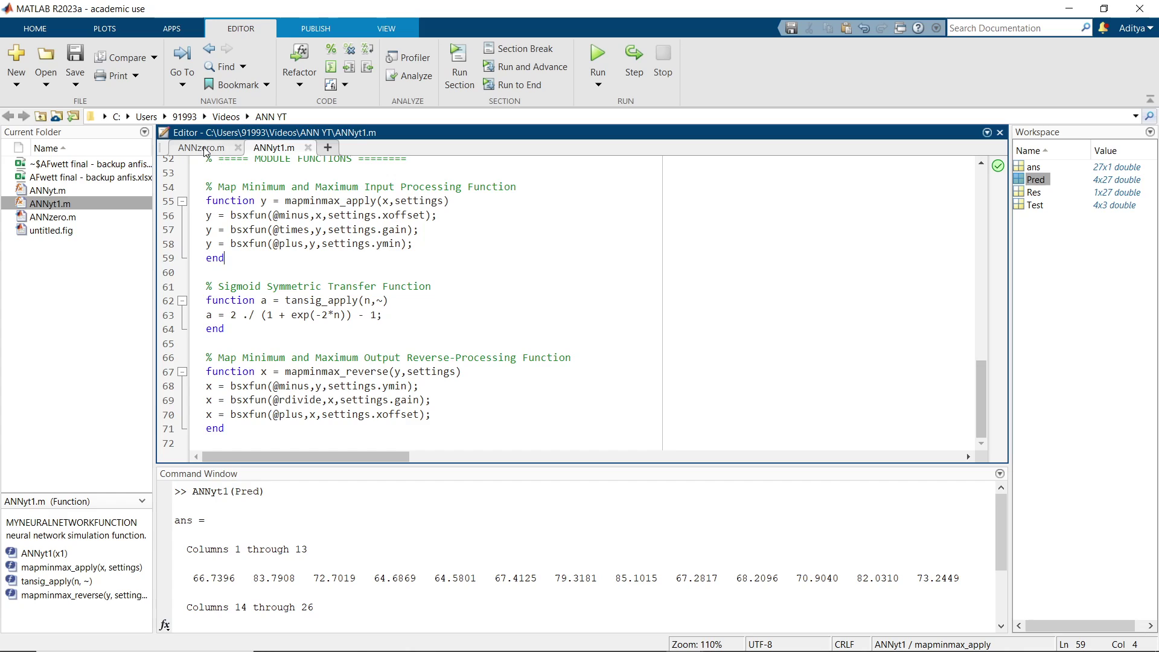
- Copy the function name ANNyt1 from line 1 of the code and run ANNyt1(Test) in the Command Window
scroll(546, 275, up, 4)
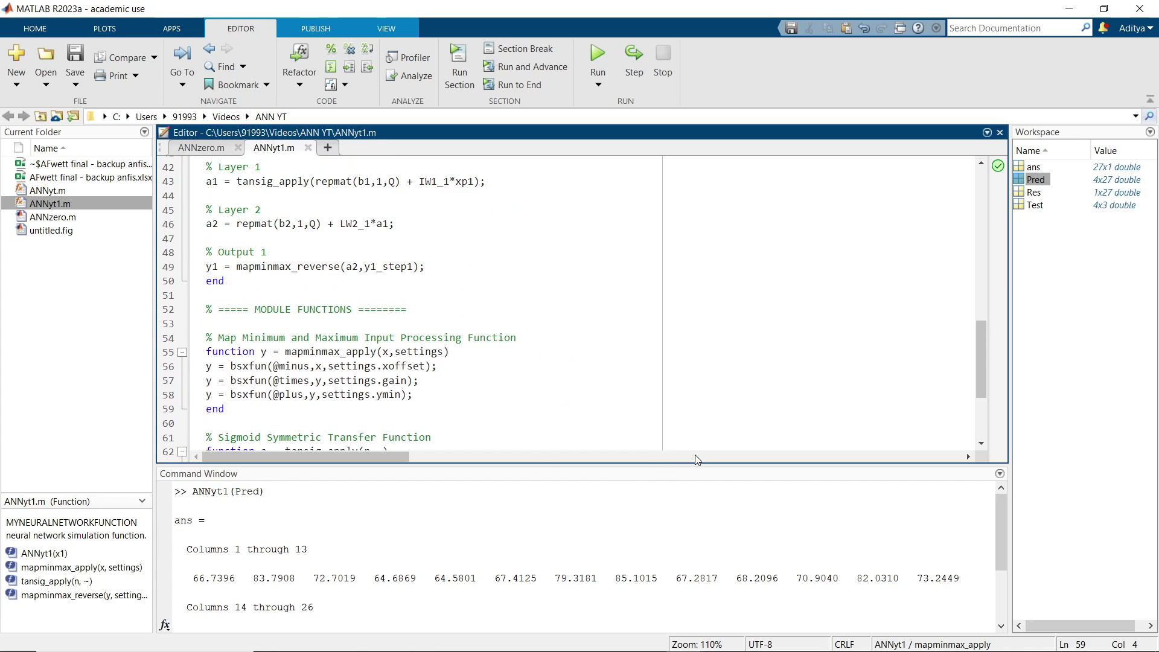
scroll(667, 514, down, 3)
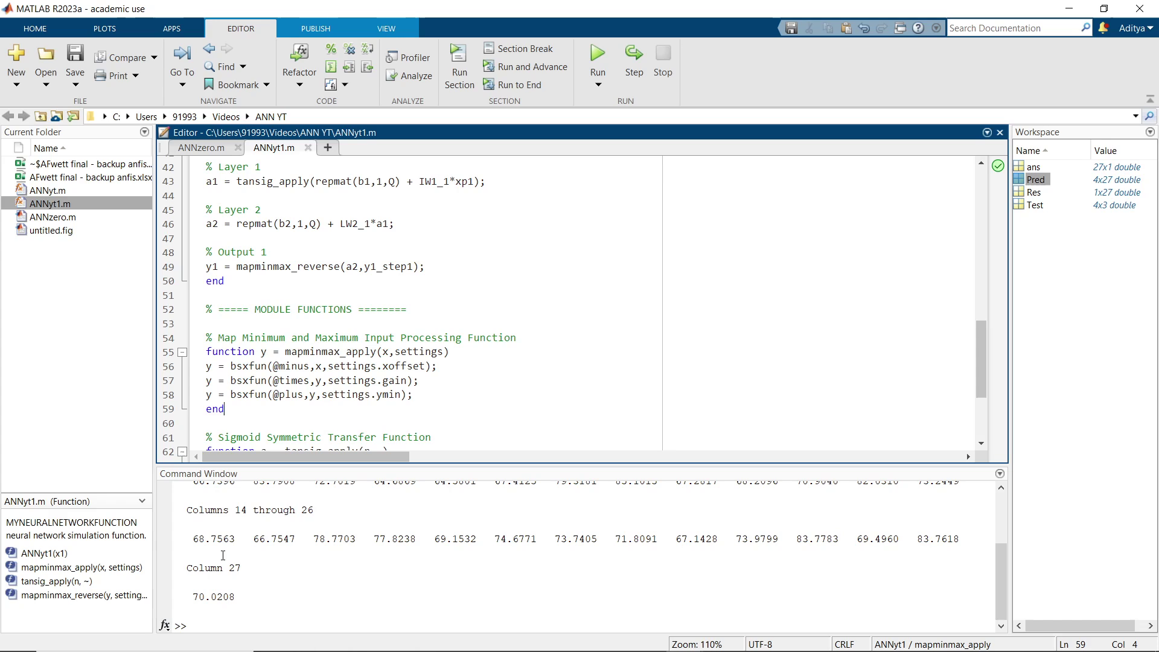
scroll(428, 394, up, 7)
scroll(428, 394, up, 7)
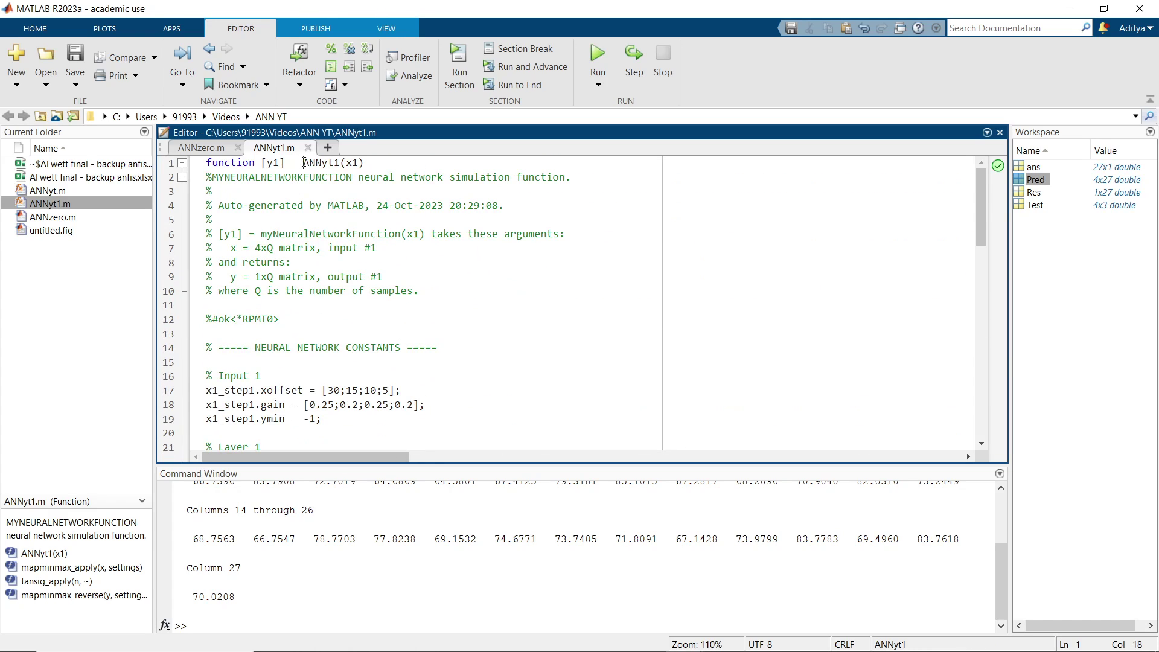
drag(302, 163, 340, 163)
key(ctrl+c)
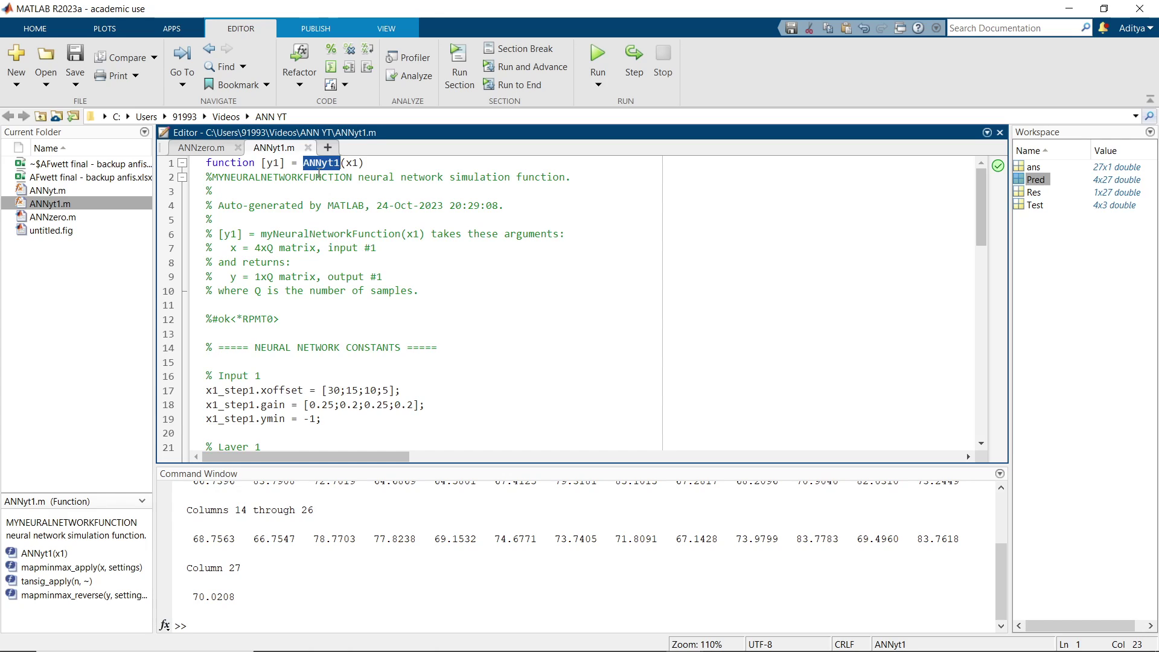
click(203, 605)
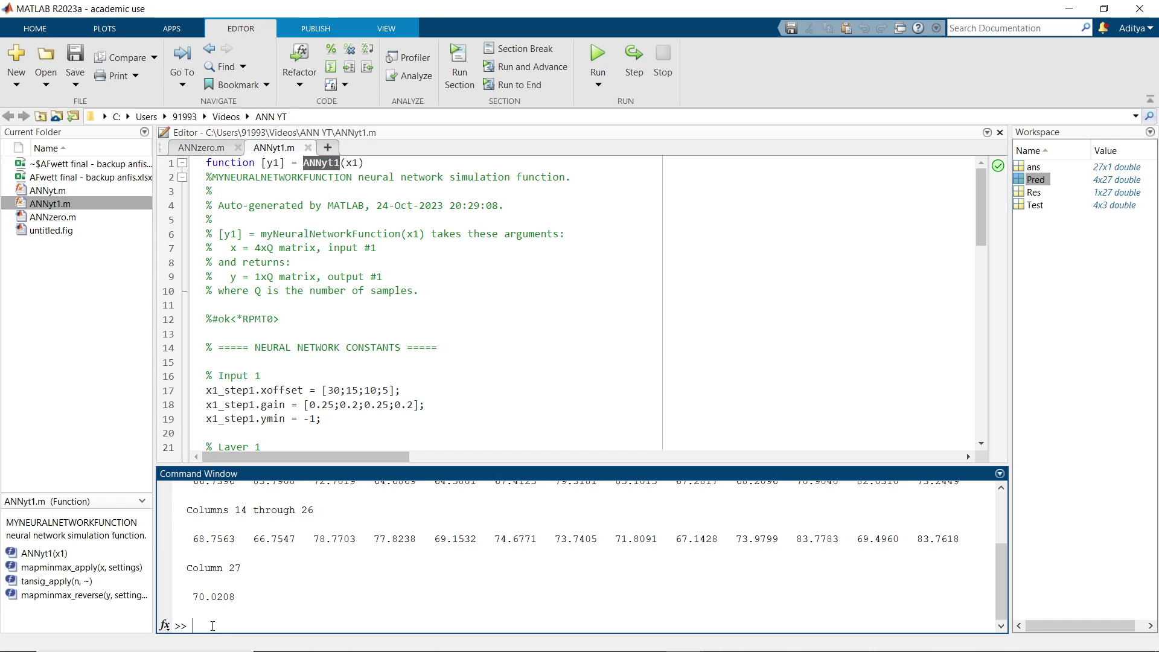
key(ctrl+v)
text(()
key(Return)
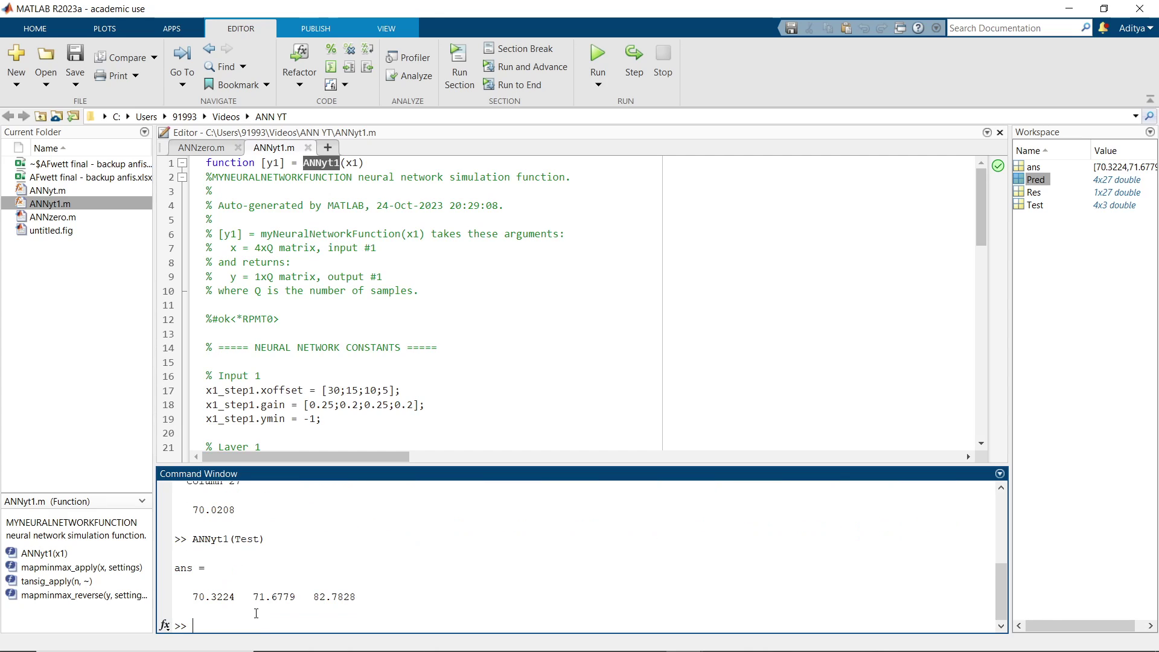
- Open the ans variable, transpose it into a column and copy its three predicted values
drag(198, 599, 342, 607)
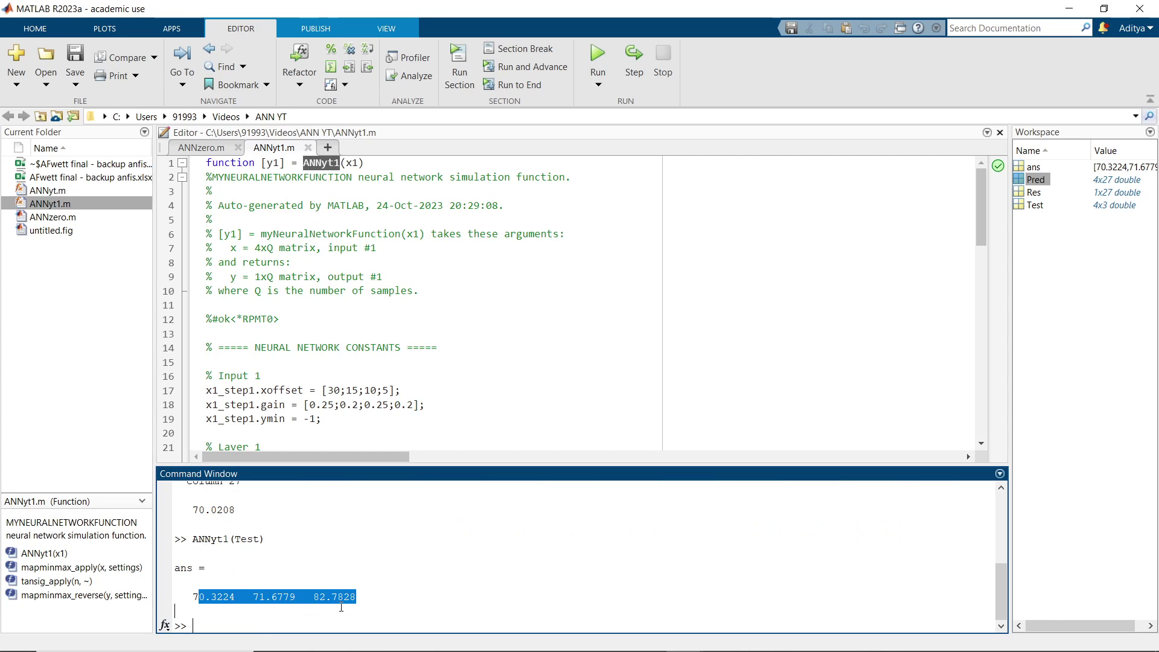
double_click(1034, 166)
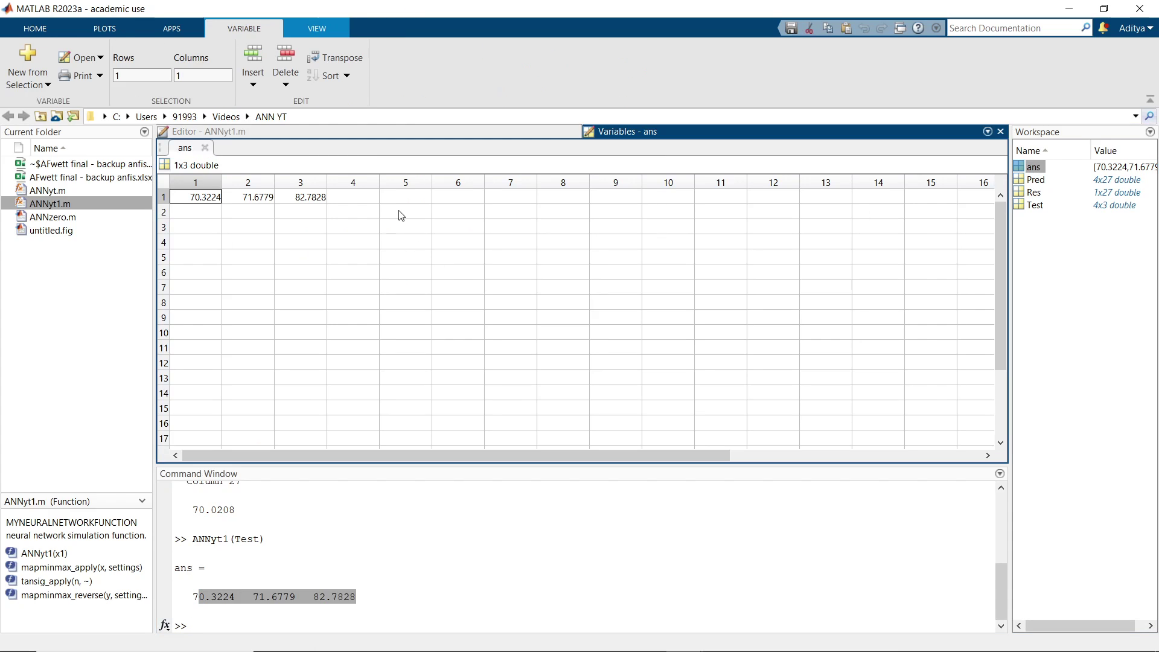
click(335, 58)
drag(198, 201, 197, 236)
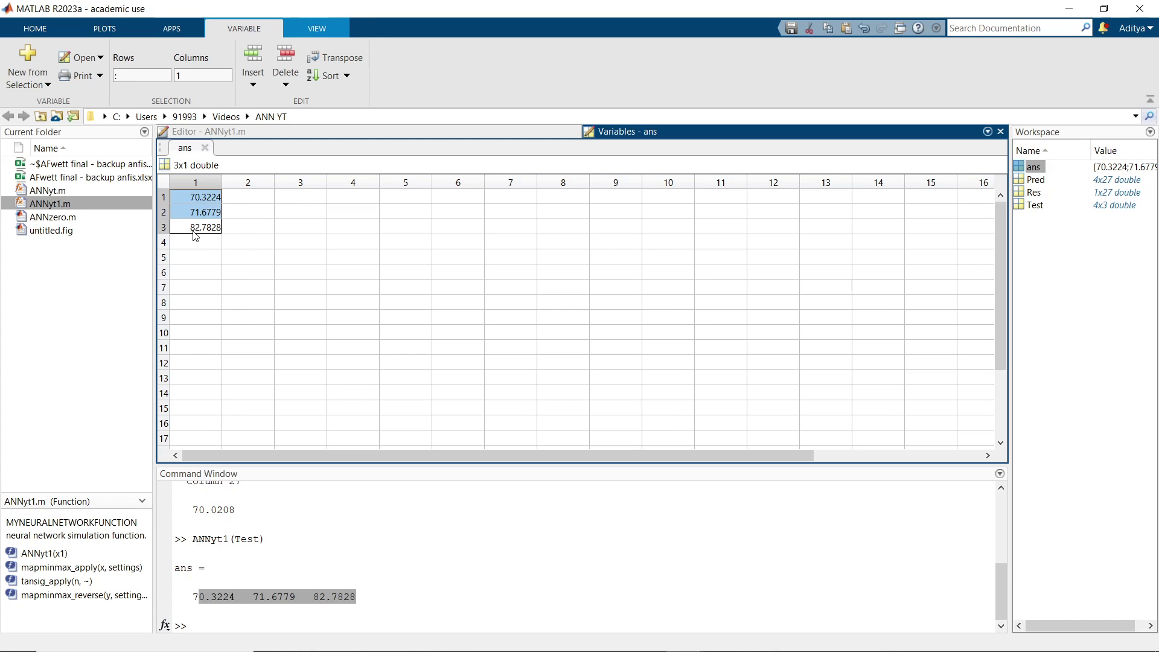
- Switch to the Excel workbook and examine the RA table's predicted values in O43:O45 and actual values in M43:M45
mouse_move(687, 644)
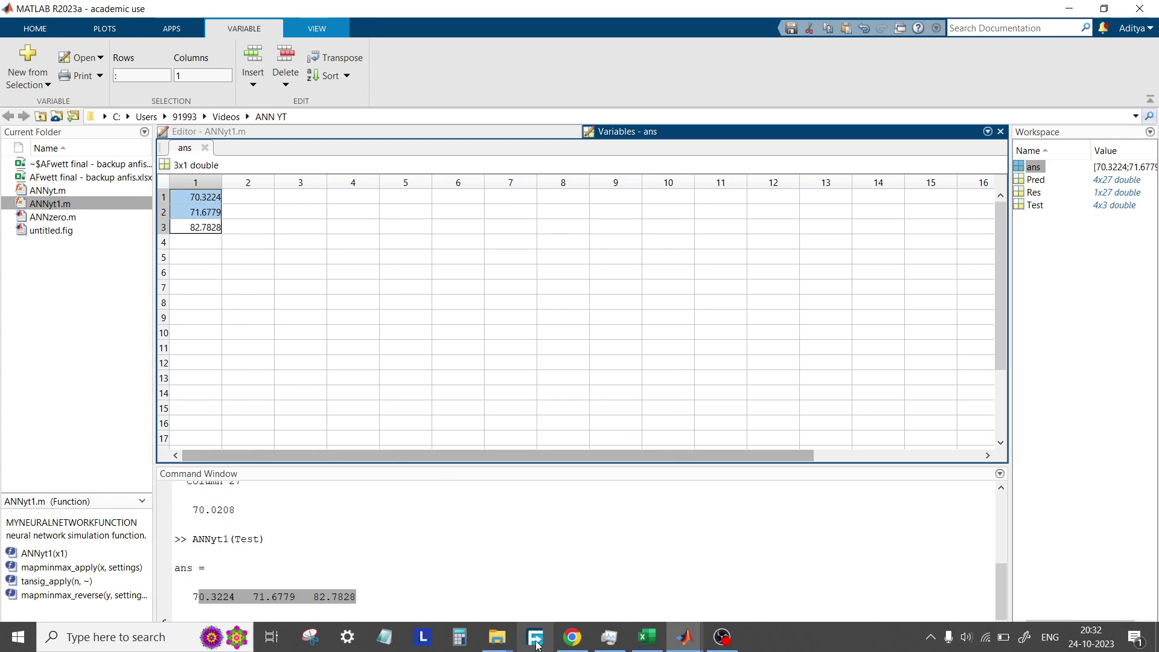
click(647, 637)
scroll(654, 475, left, 5)
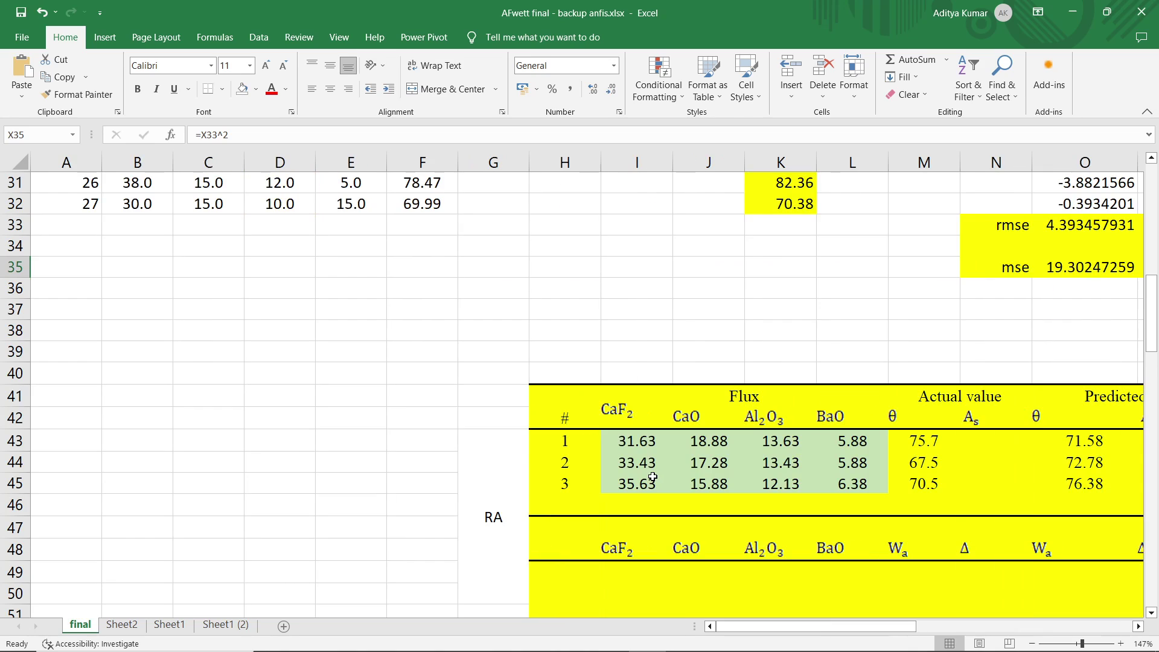
scroll(653, 477, down, 1)
scroll(695, 556, right, 3)
drag(778, 627, 825, 631)
scroll(825, 628, down, 1)
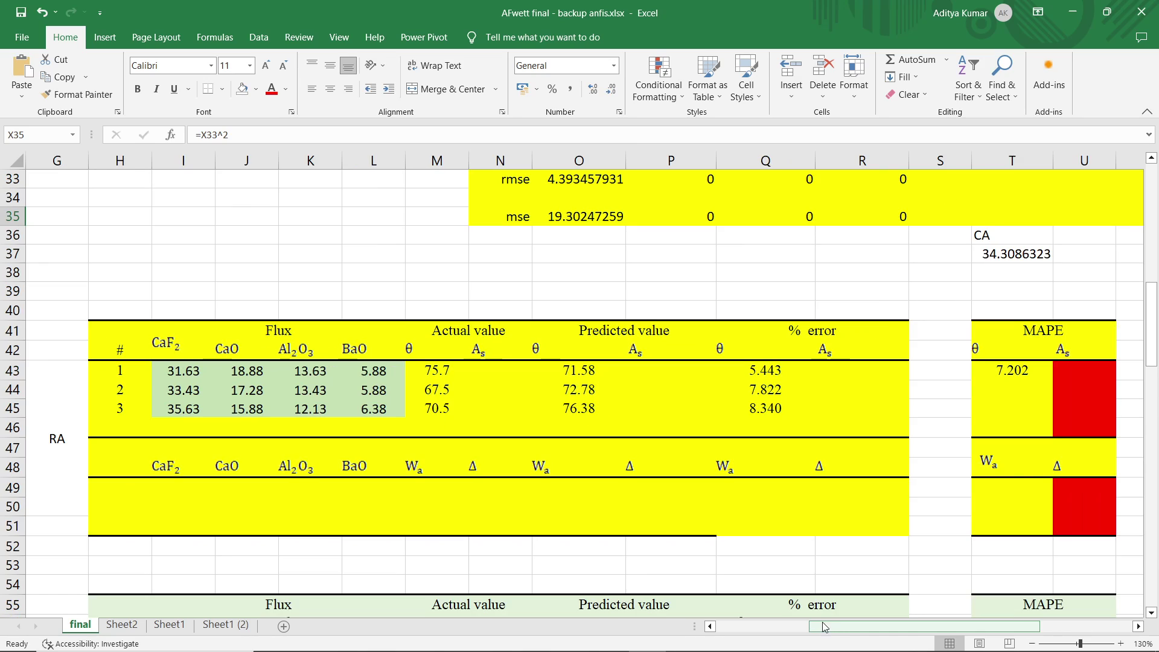
scroll(825, 628, down, 1)
click(91, 445)
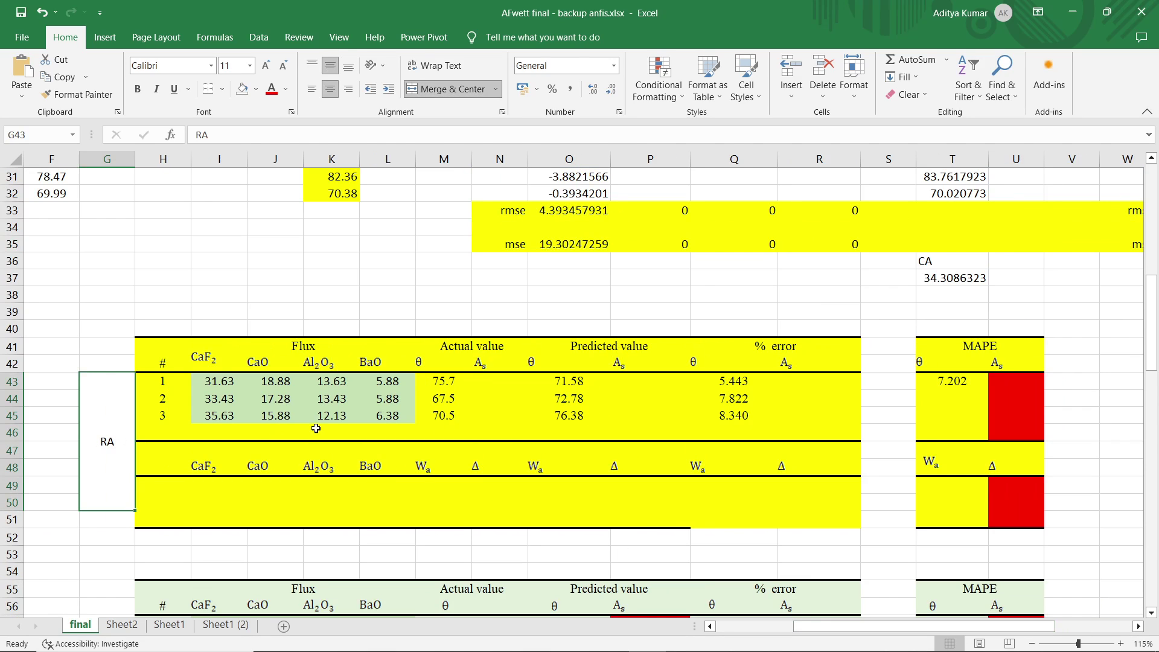
drag(578, 380, 575, 417)
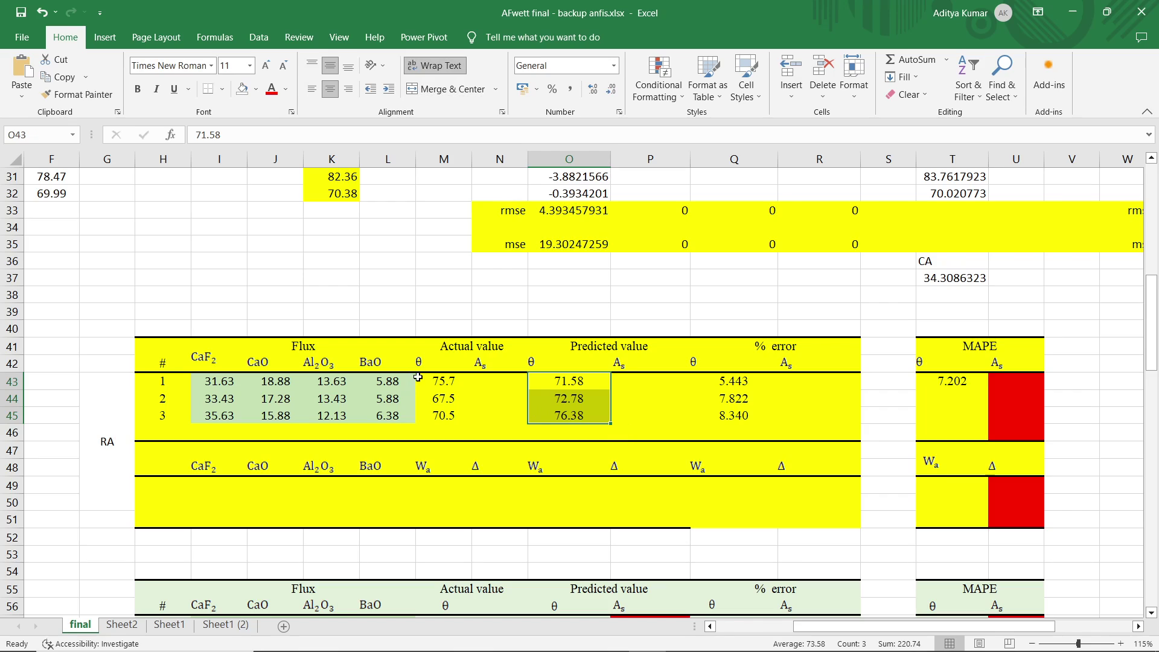
drag(418, 378, 443, 417)
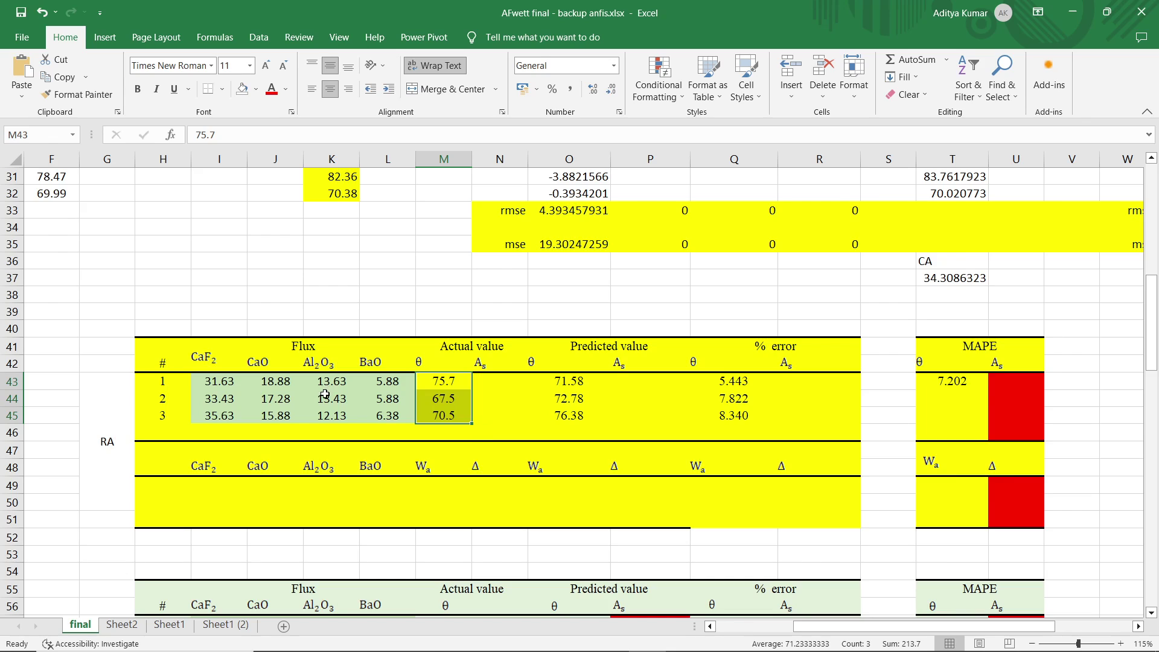
- Compare the training data in columns B to F with the test flux compositions in I43:L45
scroll(325, 393, up, 10)
scroll(270, 383, left, 3)
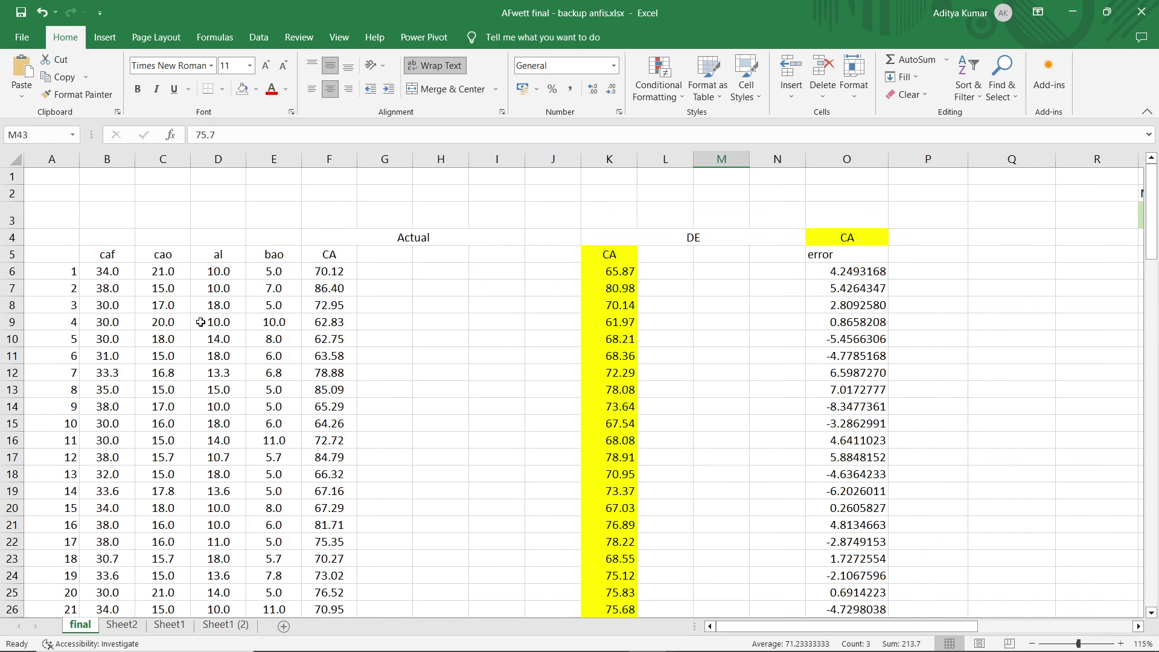
scroll(223, 389, down, 10)
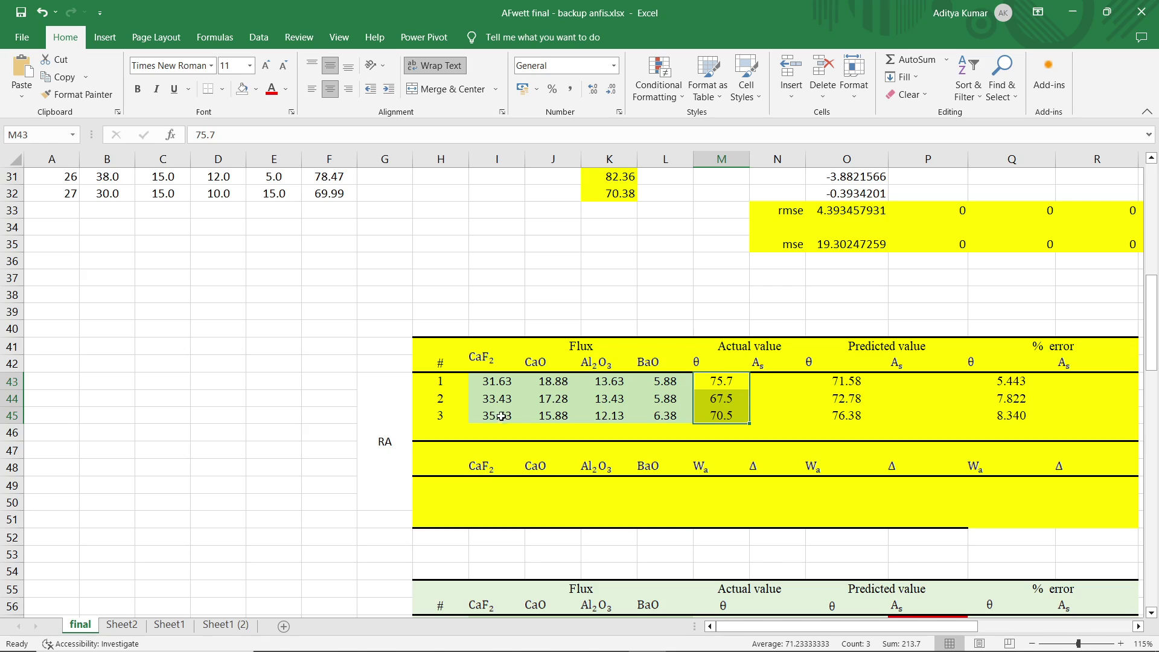
drag(487, 380, 664, 416)
scroll(594, 427, right, 2)
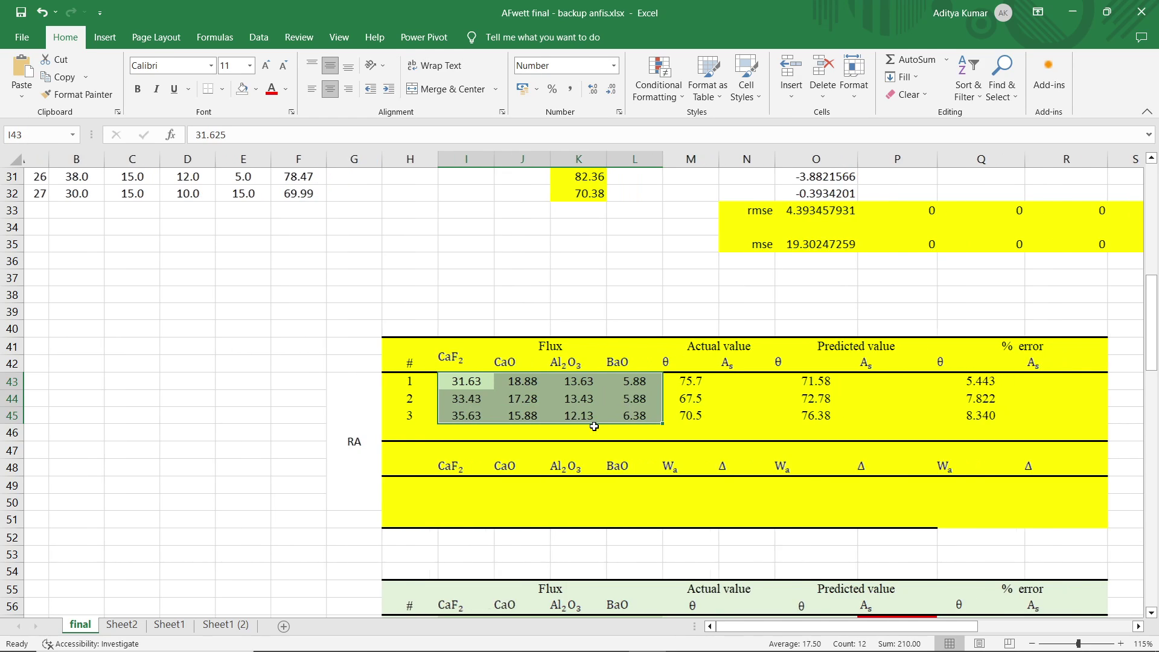
- Replace the ANN table's predicted θ values in O57:O59 with the copied results 70.32243718, 71.67785304 and 82.78278439
scroll(598, 425, down, 2)
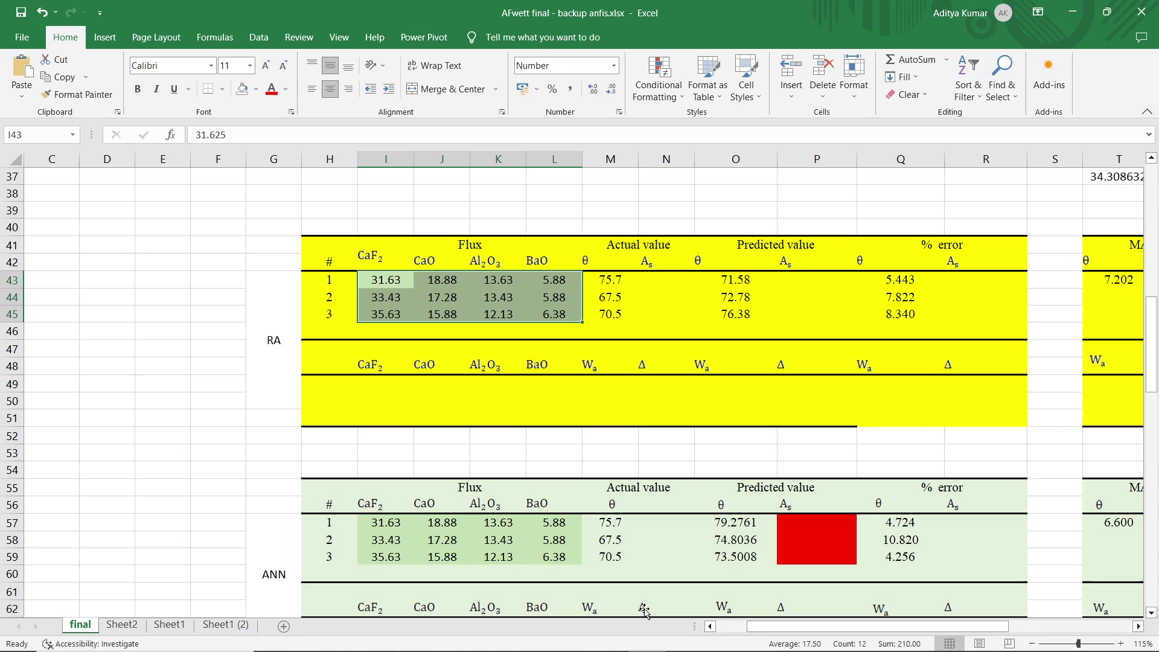
drag(749, 631, 780, 631)
scroll(171, 453, down, 2)
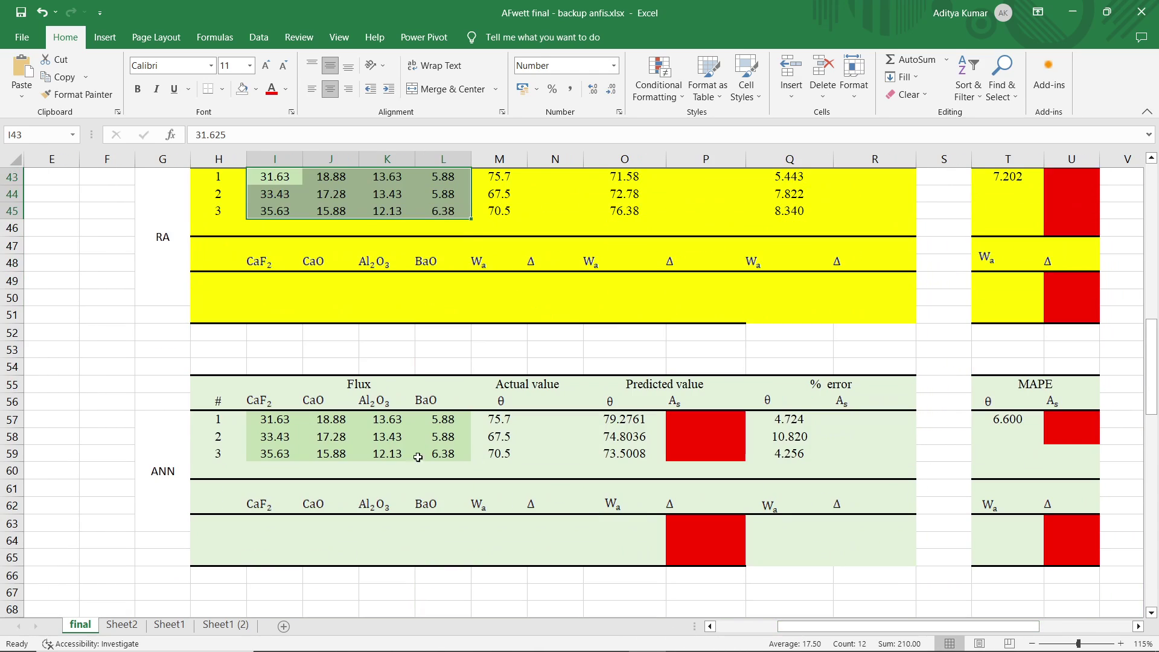
click(171, 454)
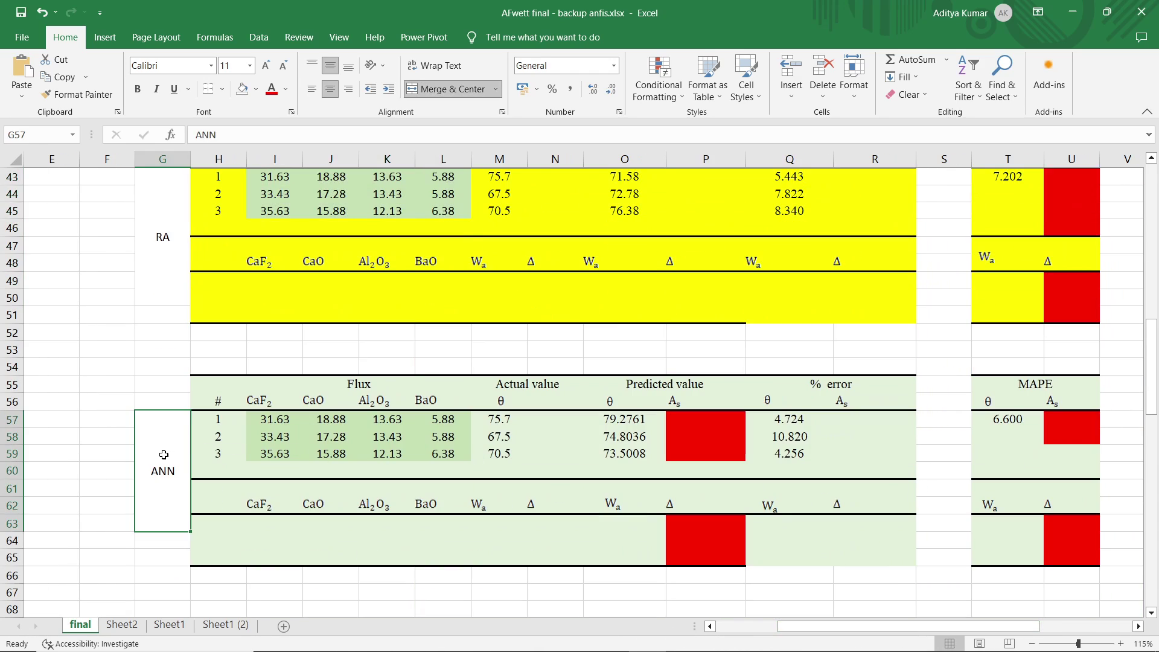
click(611, 420)
click(613, 421)
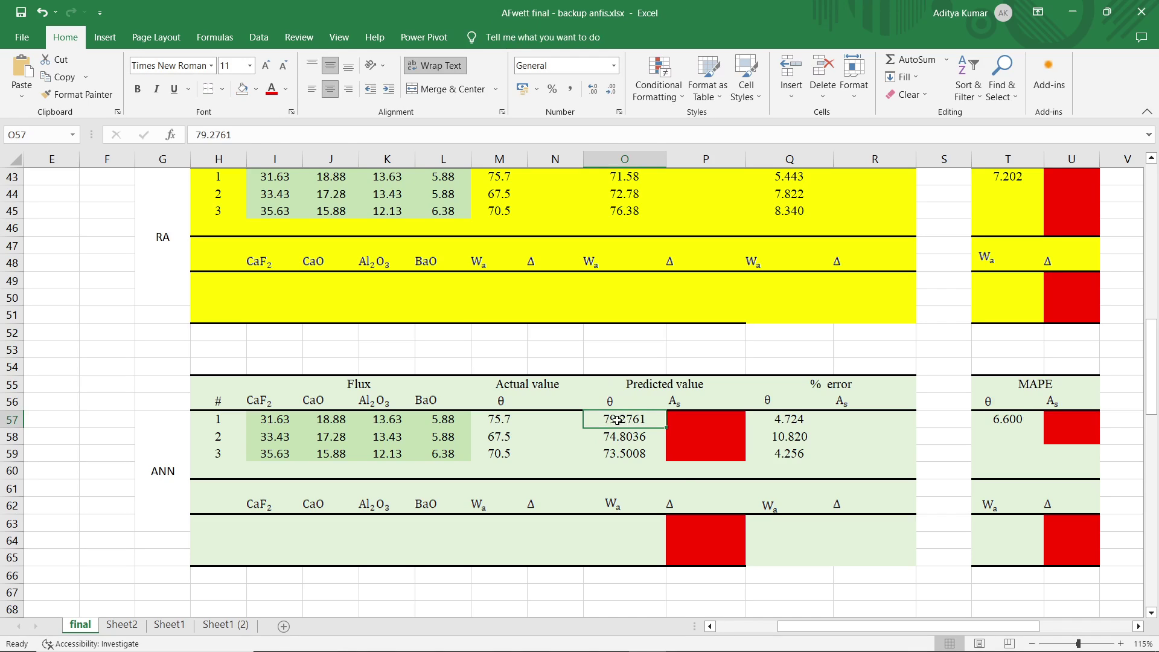
text(70.32243718 71.67785304 82.78278439)
- Compare the RA MAPE in T43 with the ANN MAPE in T57, and check the mse in O35
drag(818, 629, 865, 634)
scroll(866, 410, up, 2)
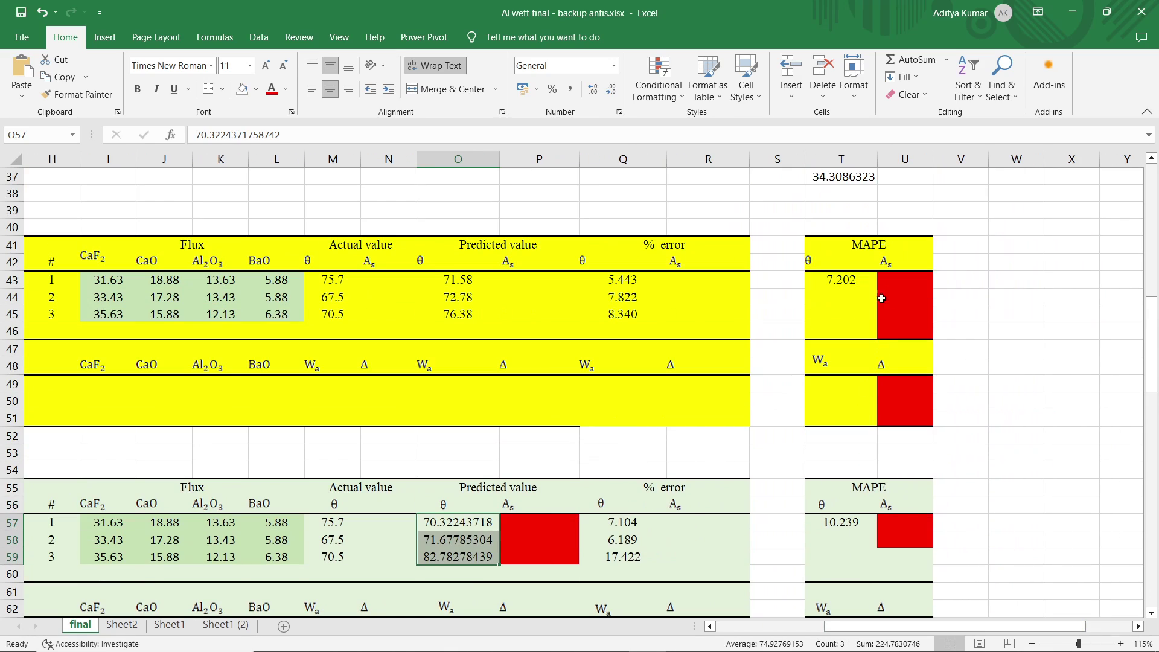
click(829, 279)
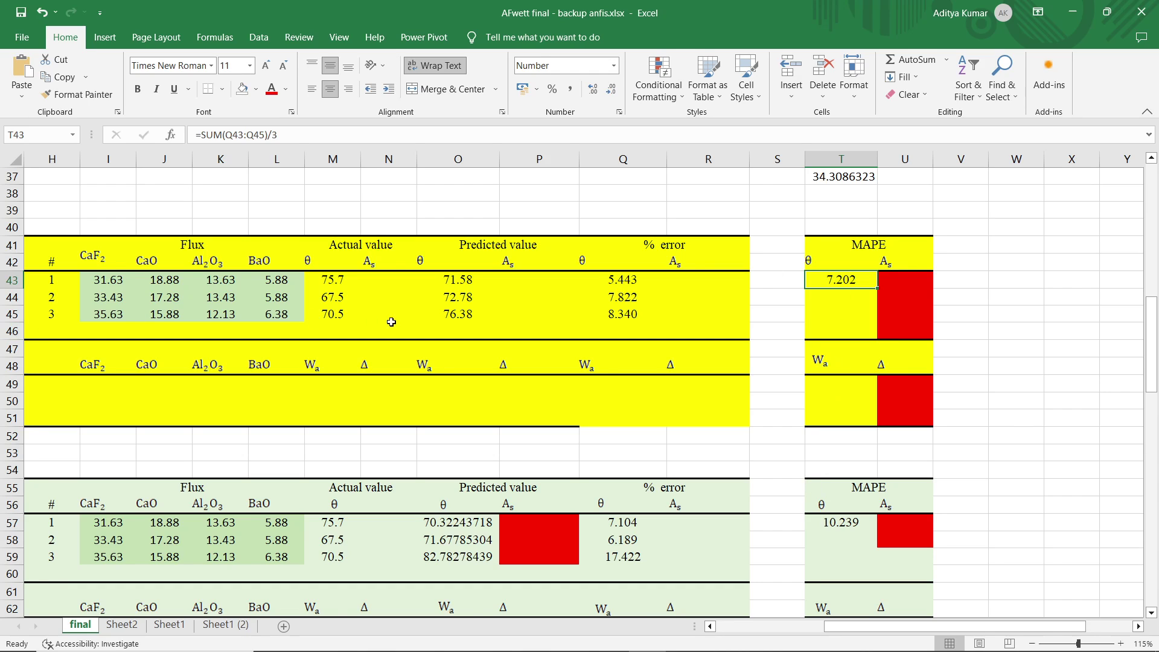
click(843, 525)
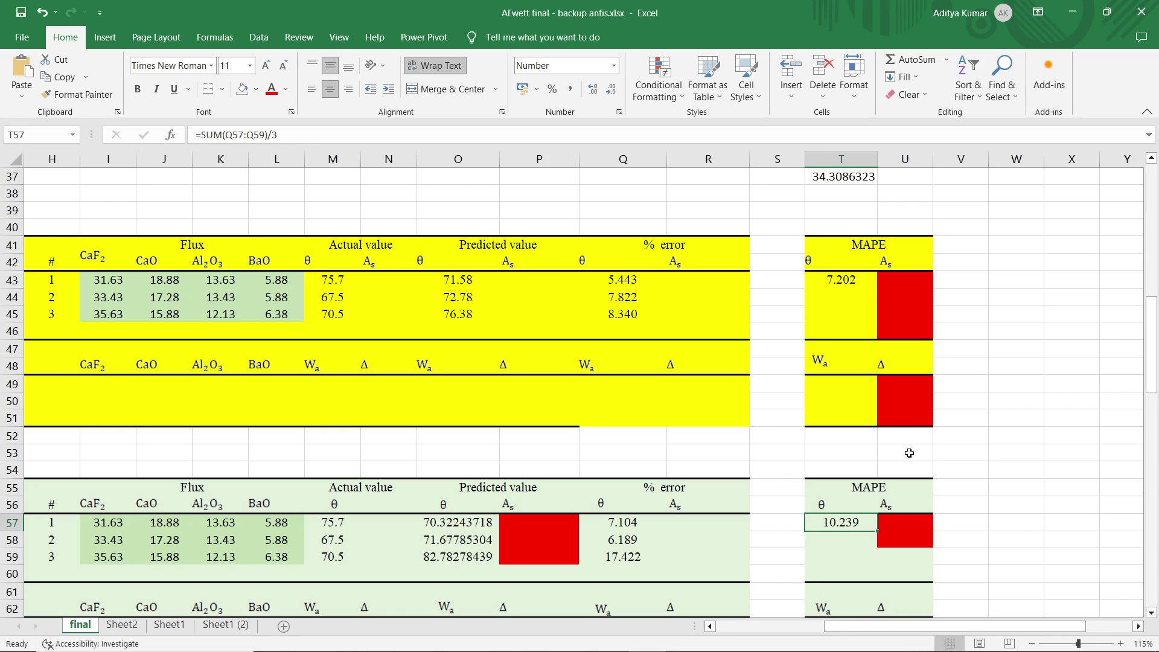
scroll(914, 449, up, 3)
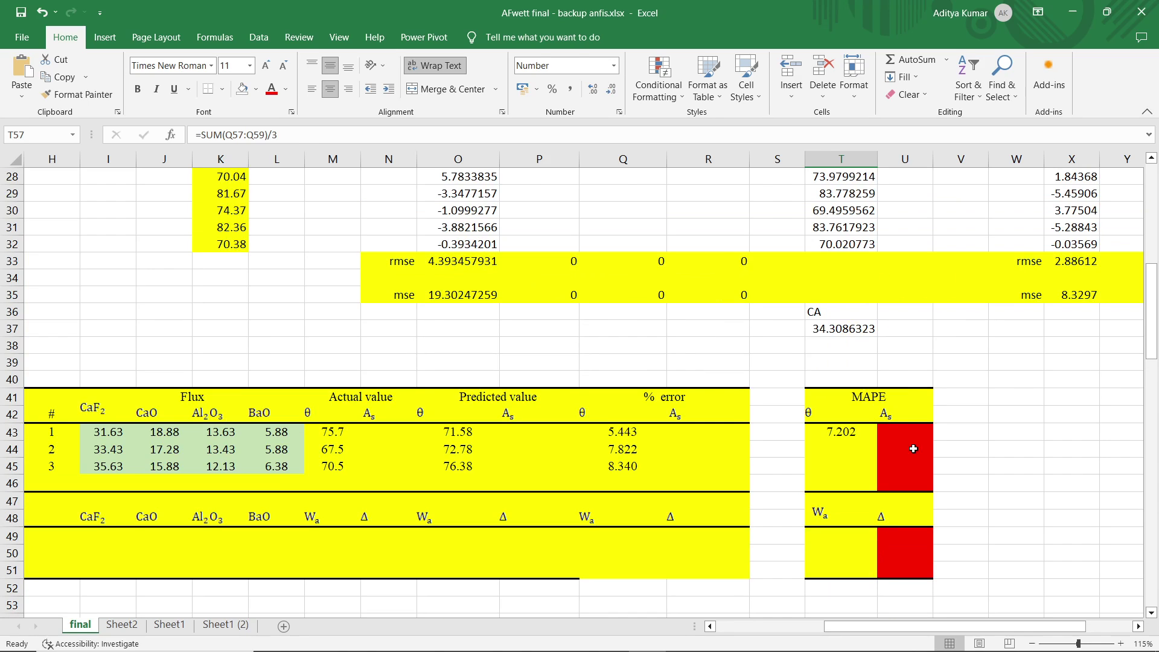
click(450, 295)
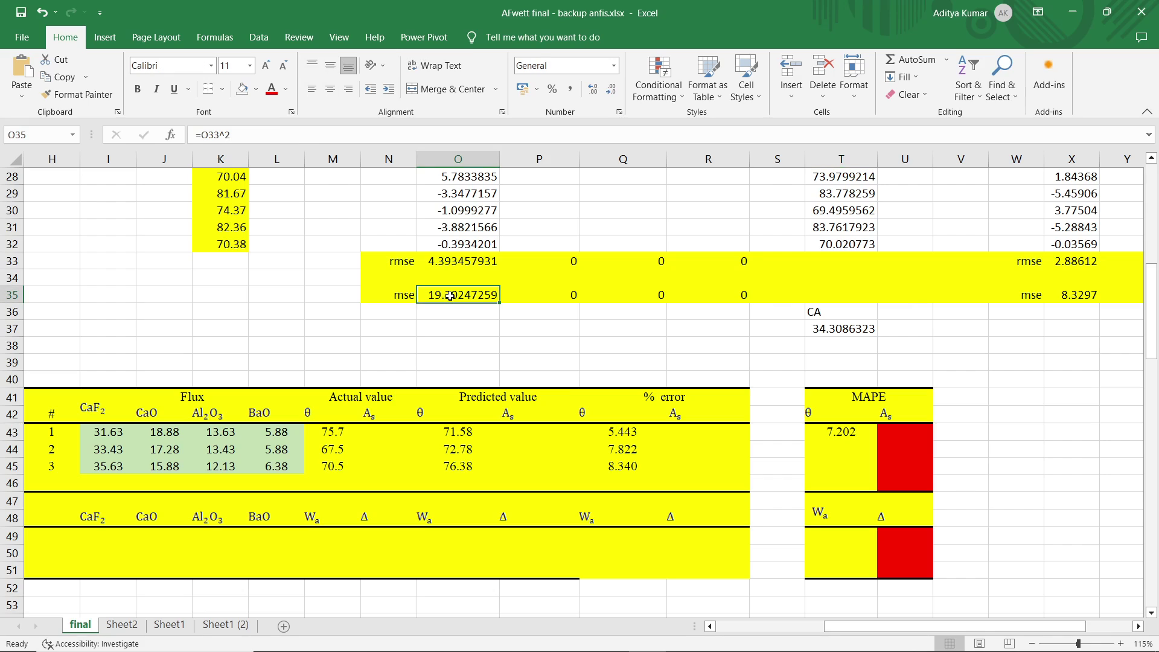
- Check the ANN mse in X35 and compare the MAPE values in T57 and T43
click(1074, 295)
scroll(992, 392, down, 2)
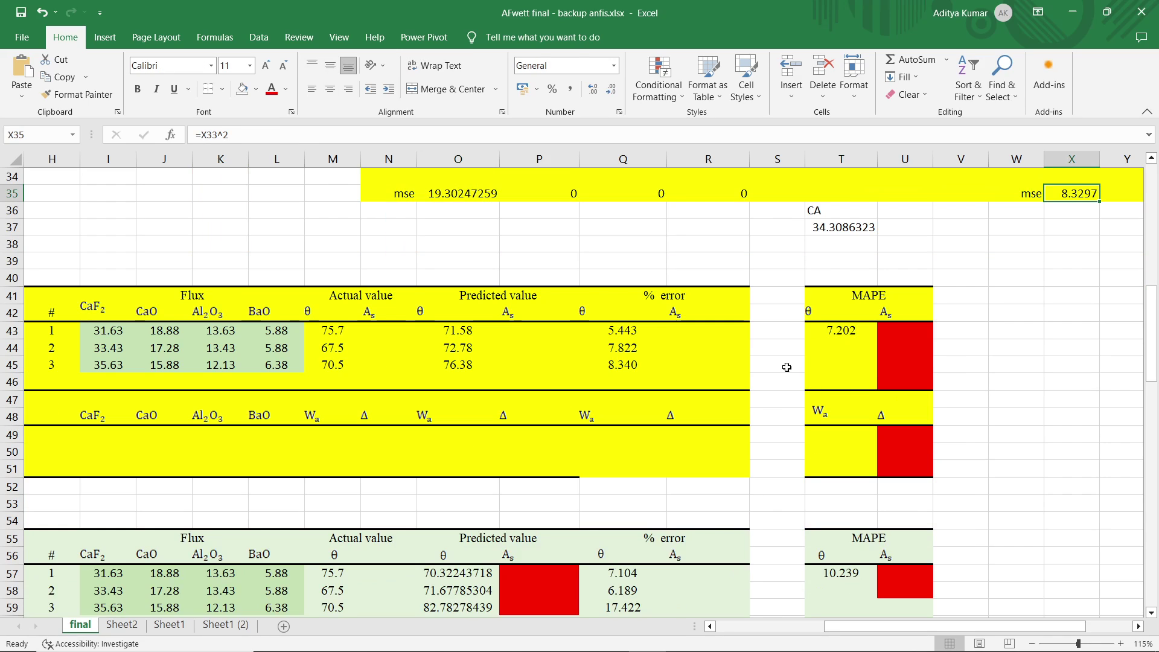
click(833, 569)
click(842, 319)
click(841, 331)
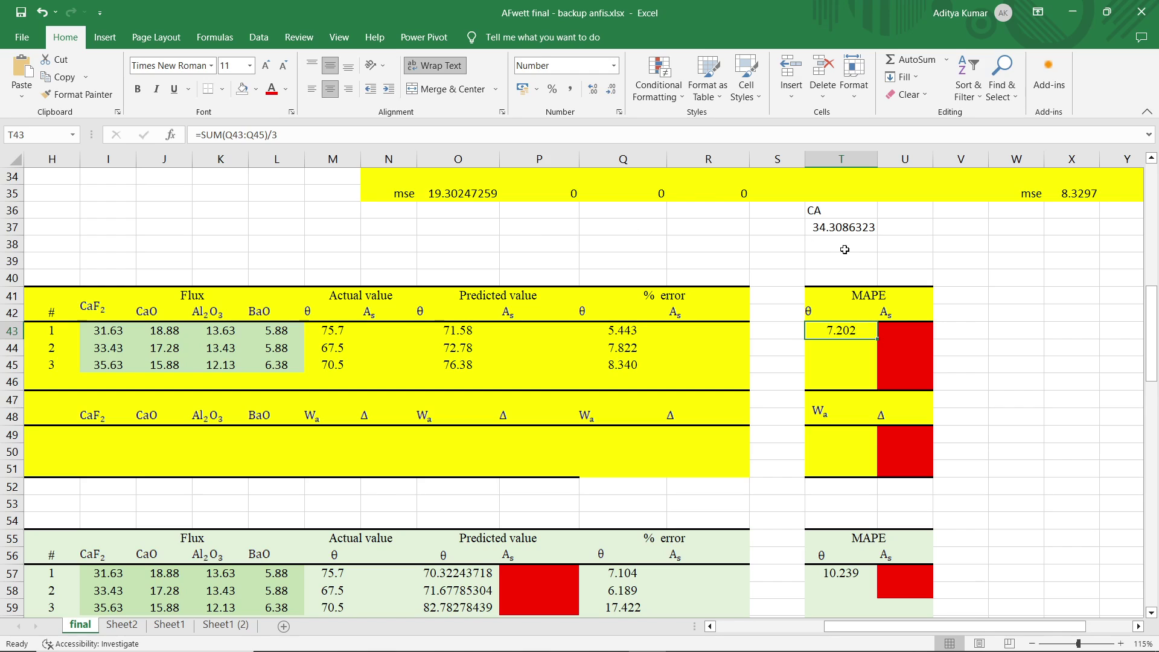
scroll(916, 400, down, 2)
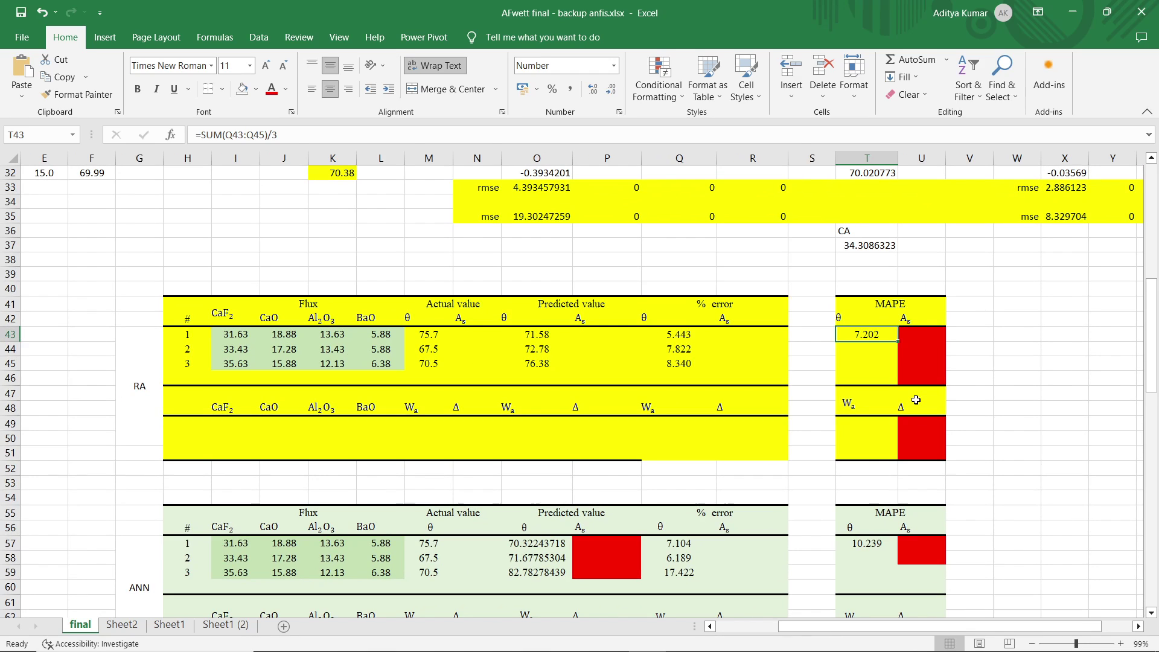
- Examine how the RA percentage errors in Q43:Q45 and the MAPE in T43 derive from the actual and predicted θ values
click(426, 334)
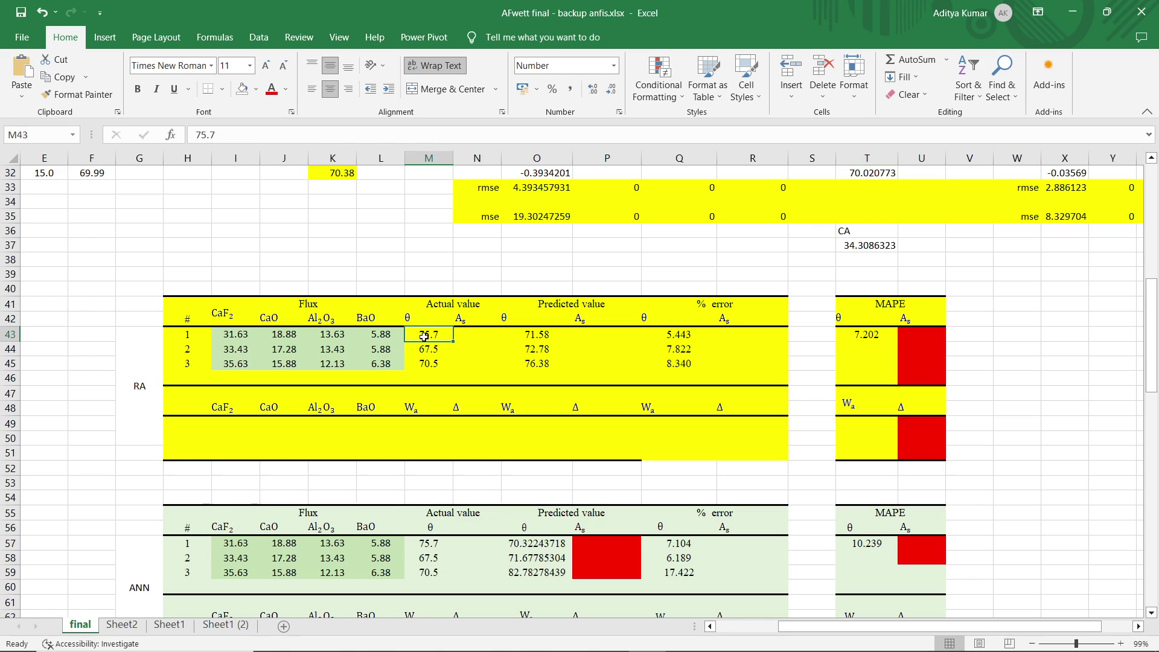
drag(689, 334, 673, 368)
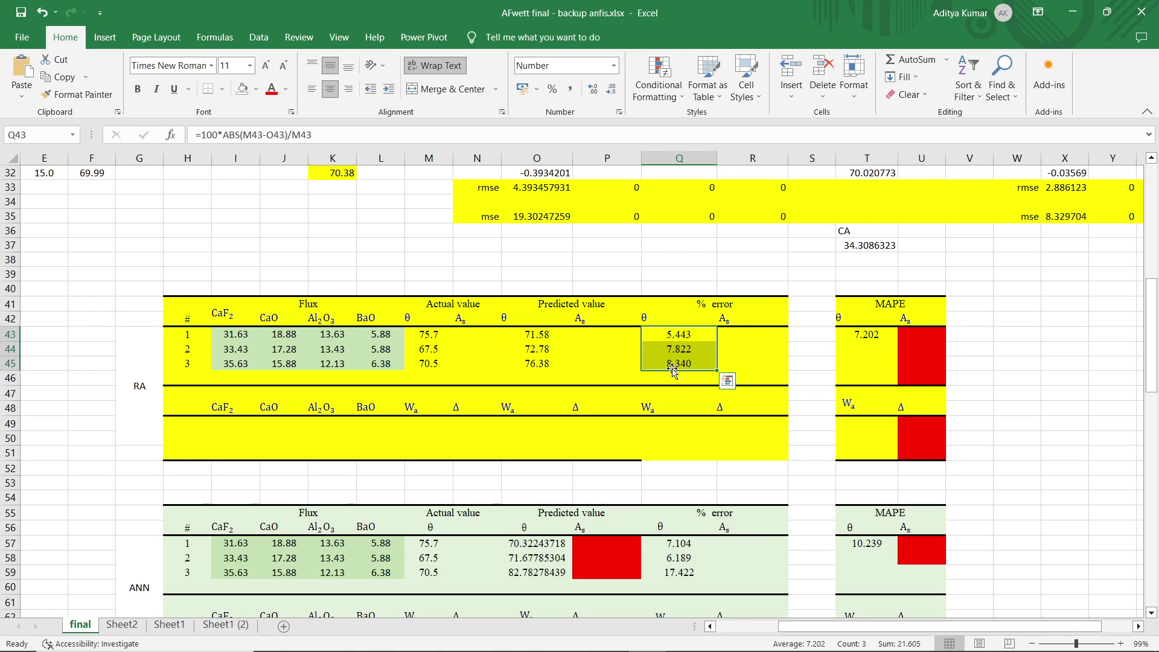
click(852, 333)
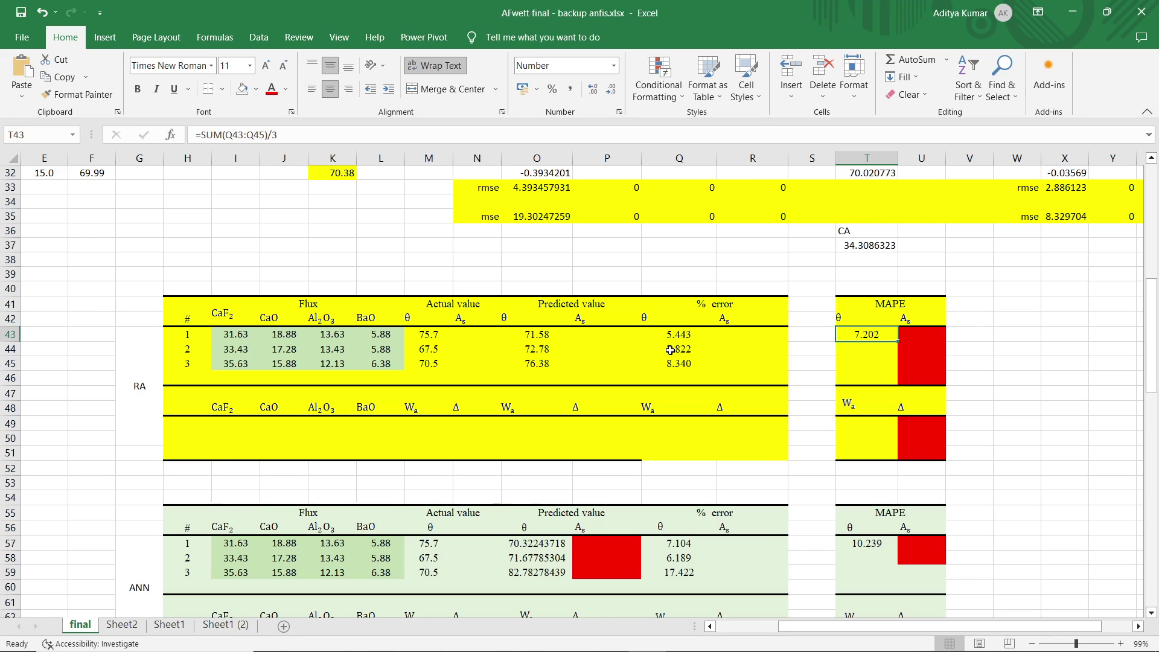
drag(676, 335, 673, 365)
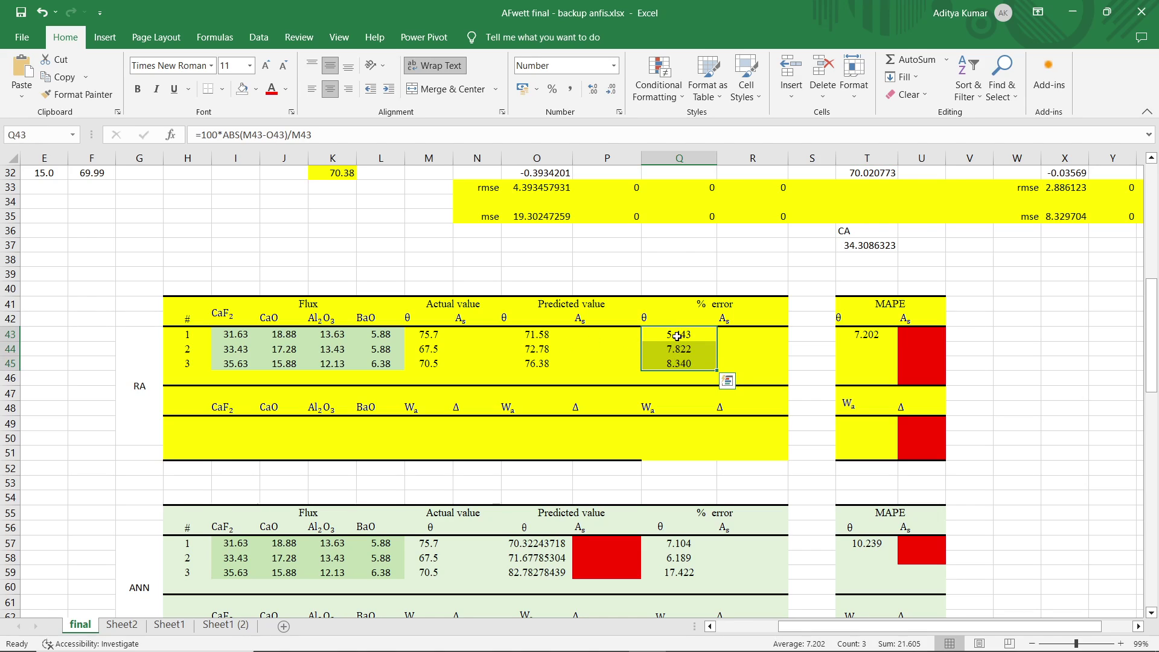
click(669, 336)
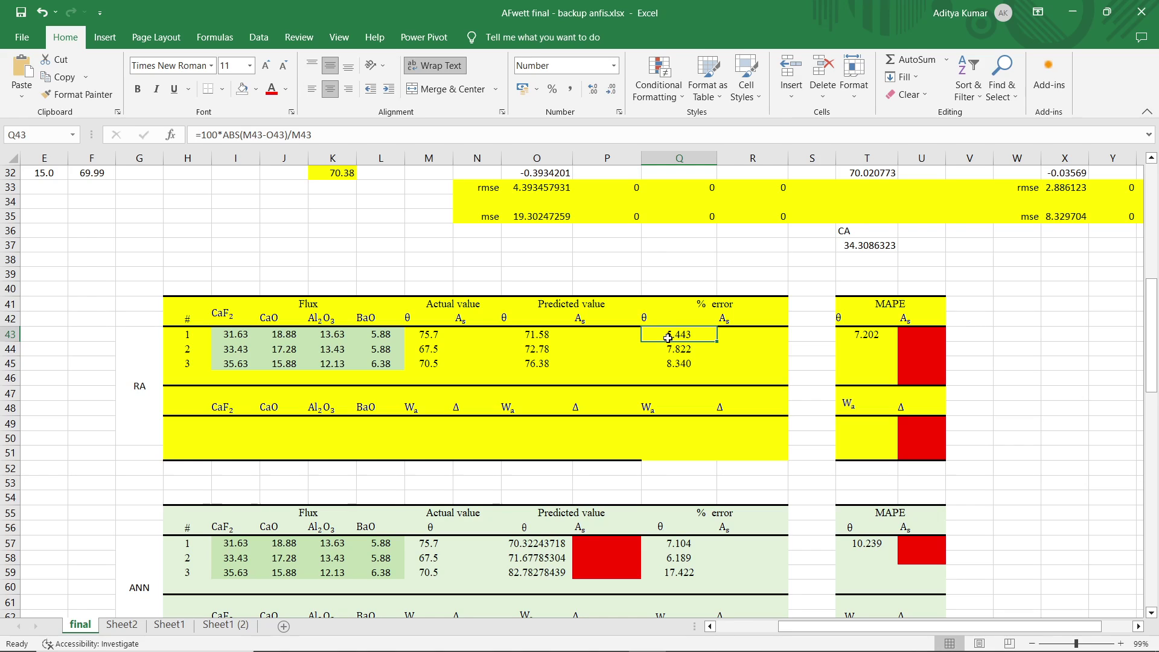
click(446, 339)
click(535, 336)
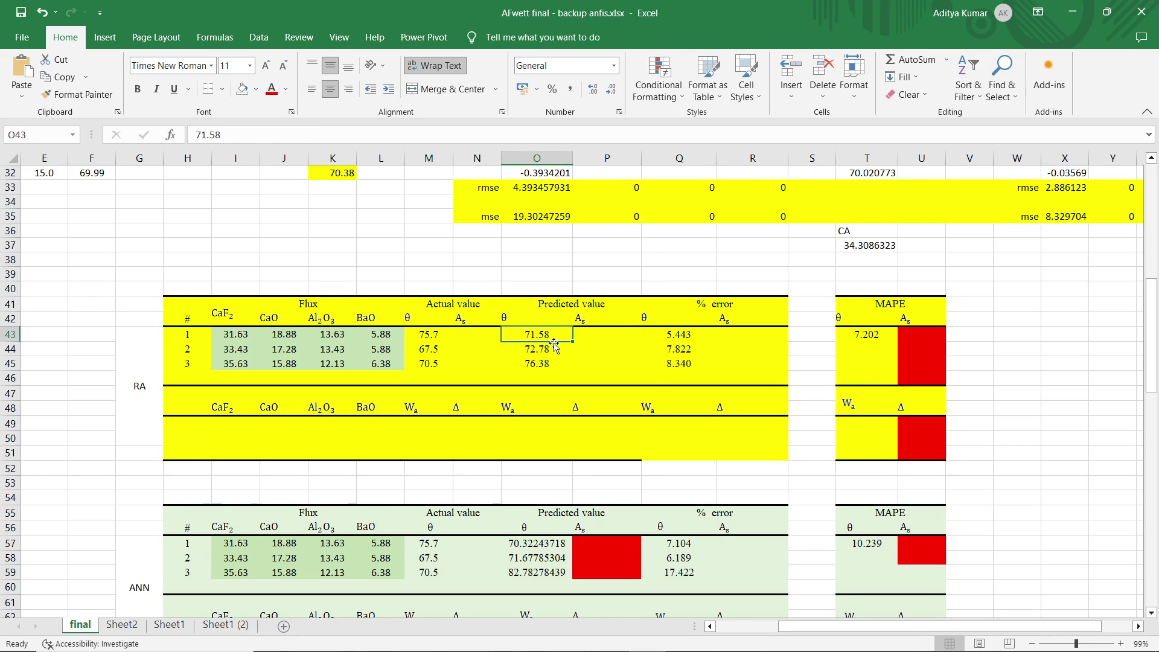
- Compare the ANN table's actual θ values in M57:M59 with the RA table's values in M43:M45
scroll(554, 345, down, 2)
click(151, 496)
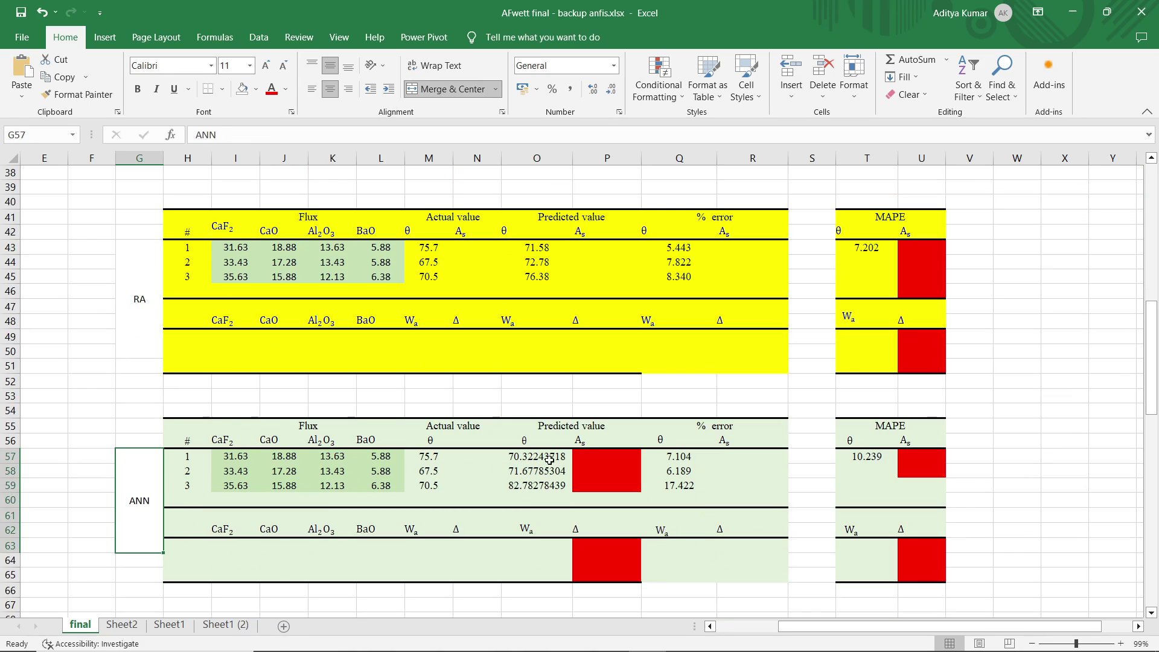
drag(431, 458, 430, 486)
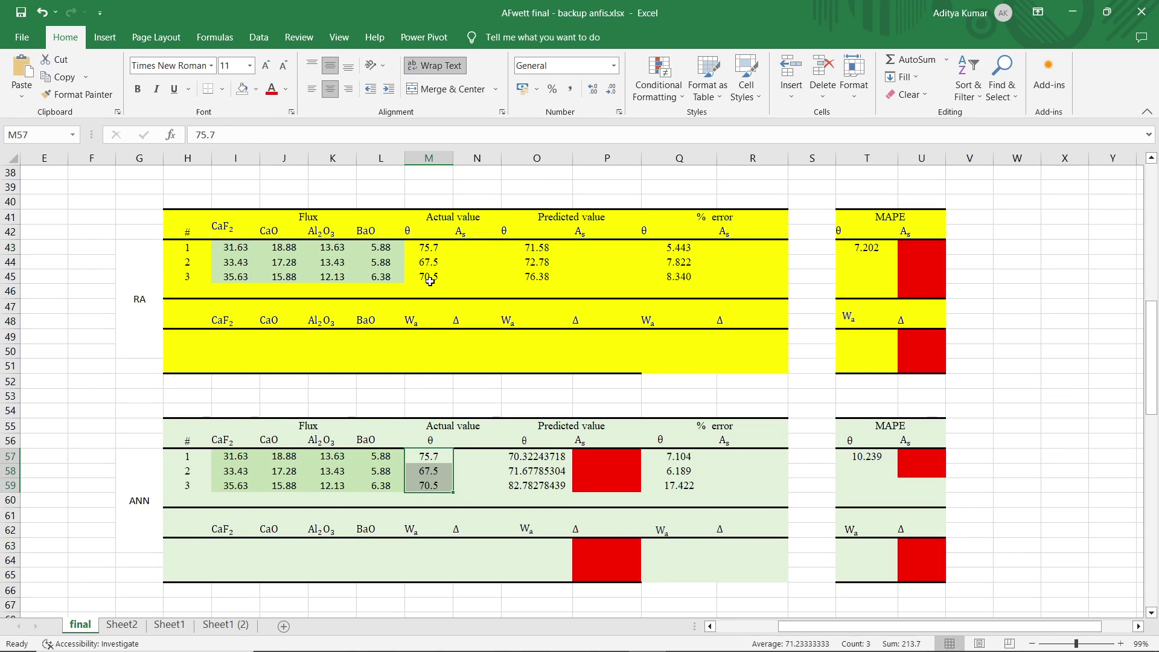
drag(430, 244, 427, 282)
click(1024, 341)
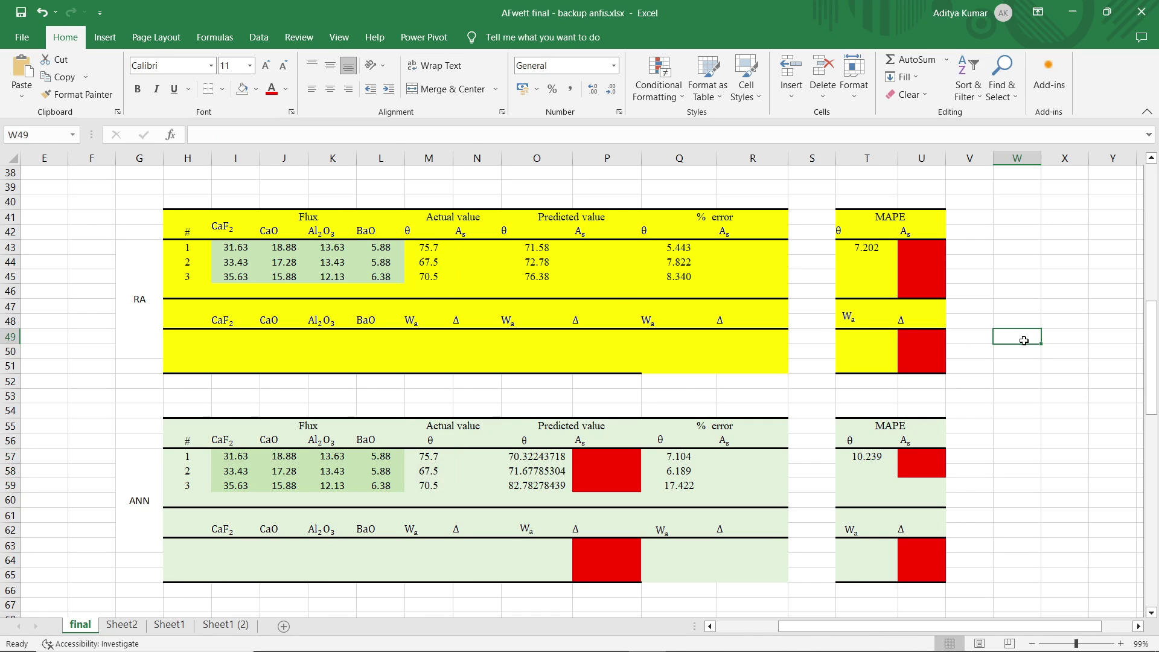
scroll(1025, 340, up, 11)
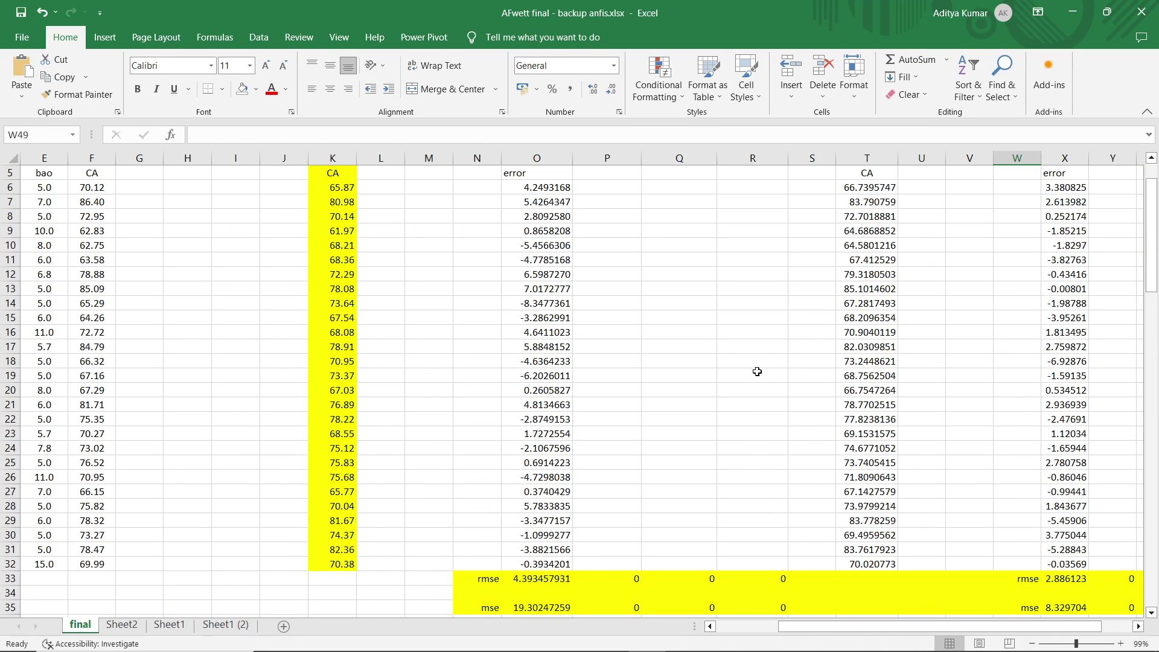
- Switch to the MATLAB Neural Network Fitting window and close the regression and performance plots
mouse_move(628, 642)
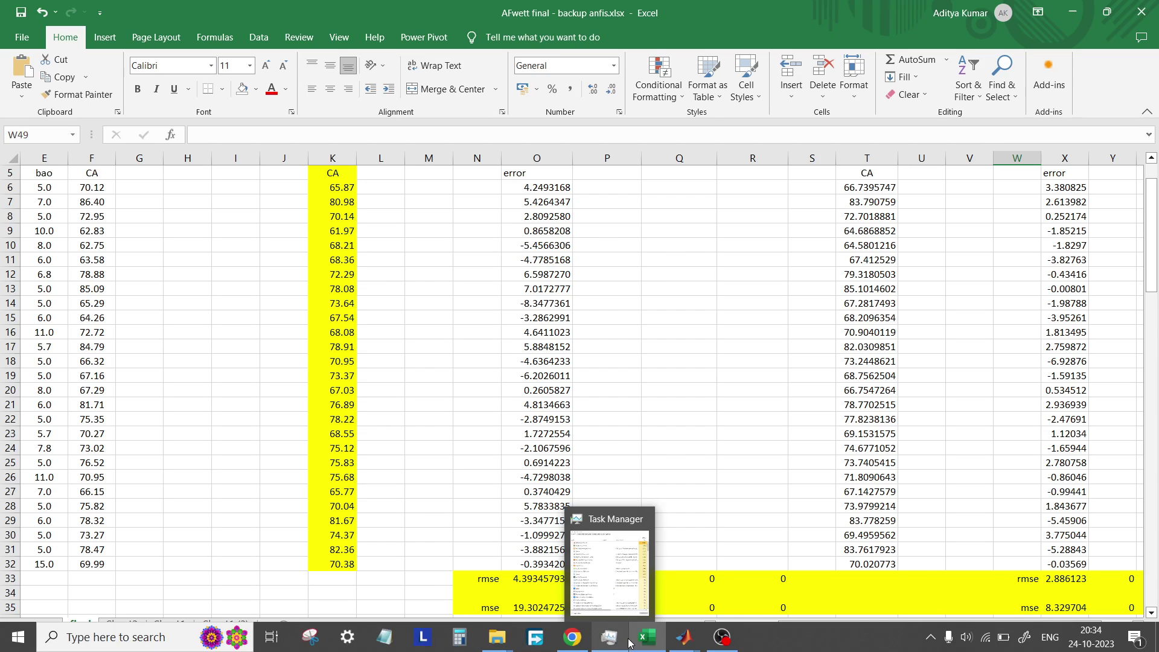
mouse_move(684, 639)
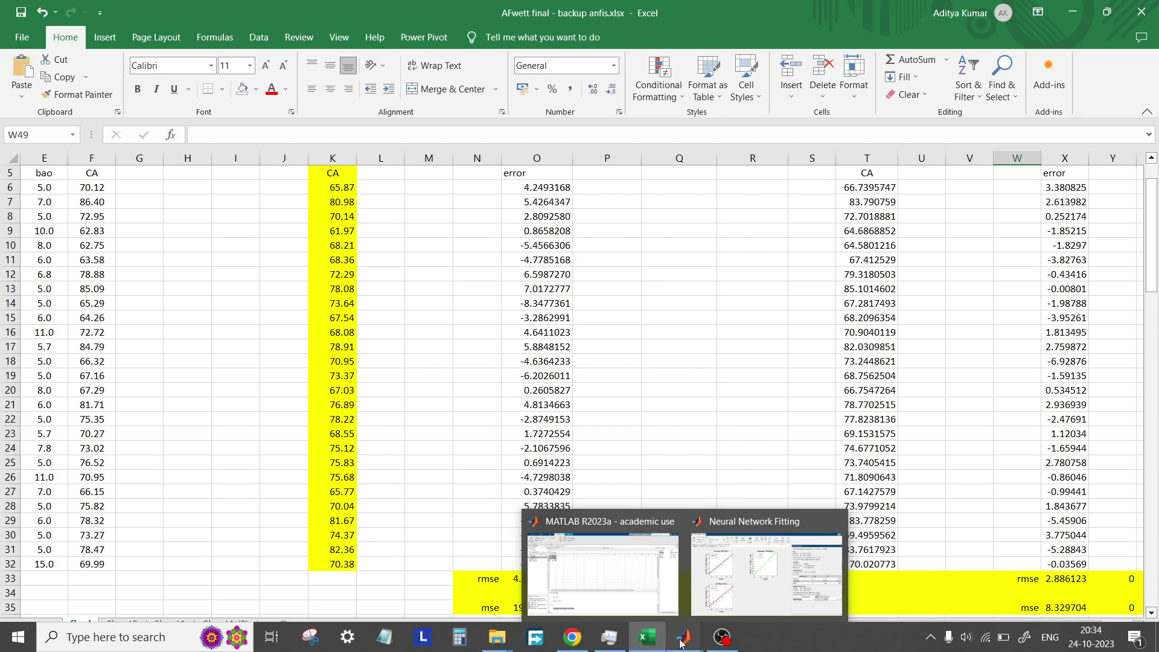
click(785, 579)
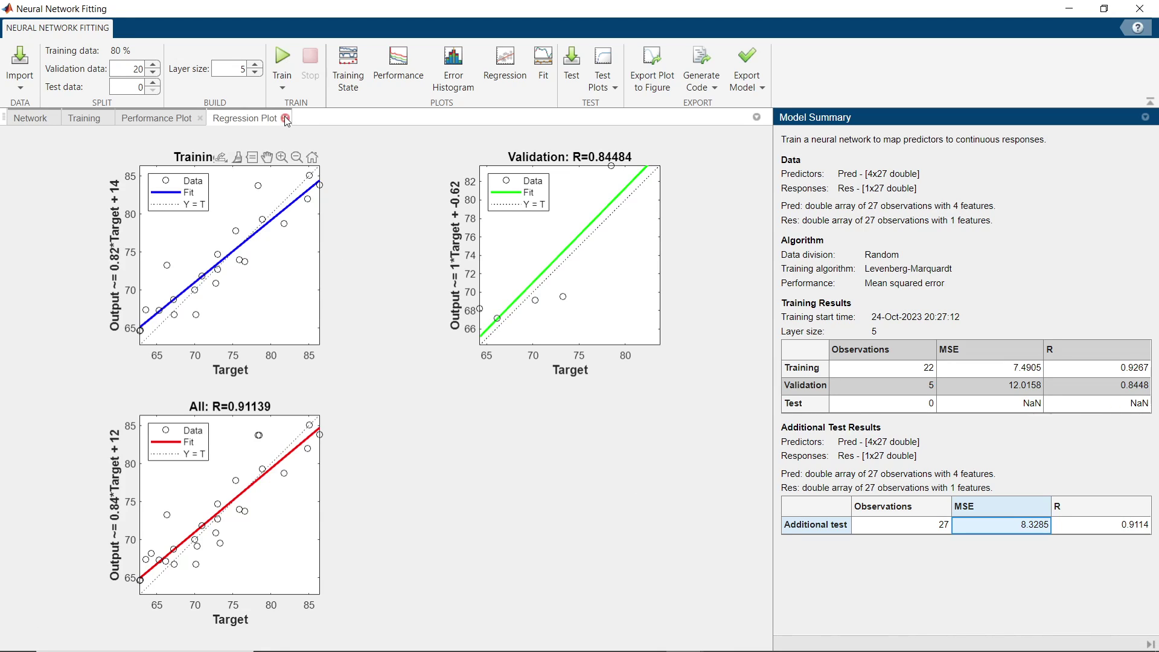
click(200, 118)
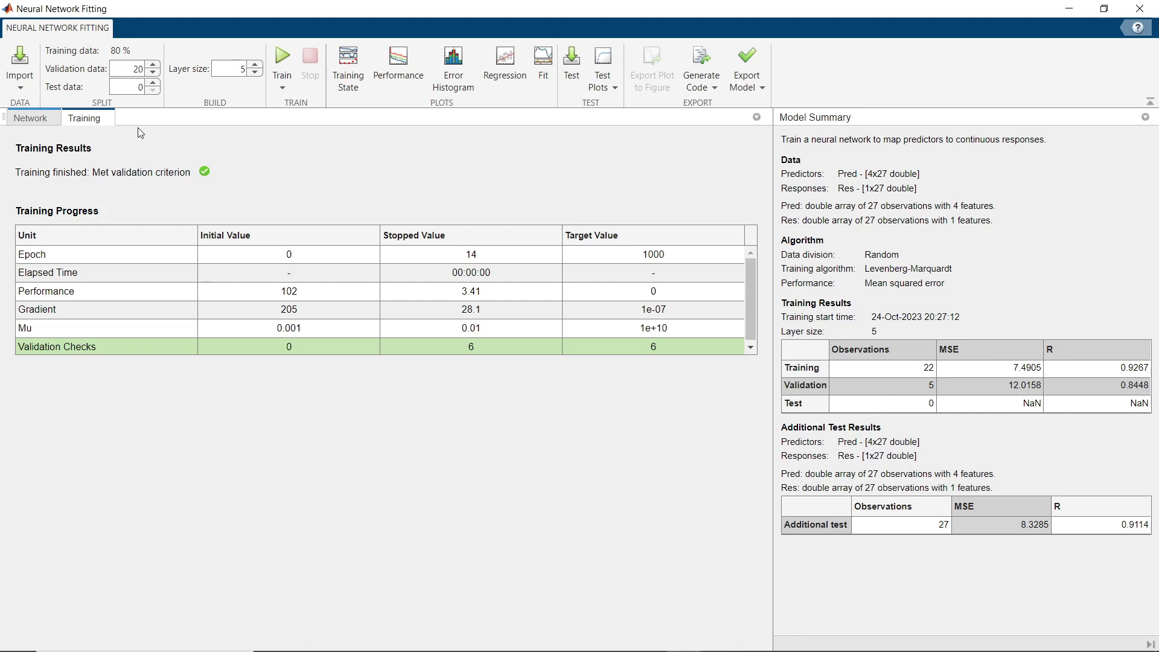
- Set the validation data and test data to 15% each and the layer size to 9
click(154, 84)
double_click(138, 71)
text(15)
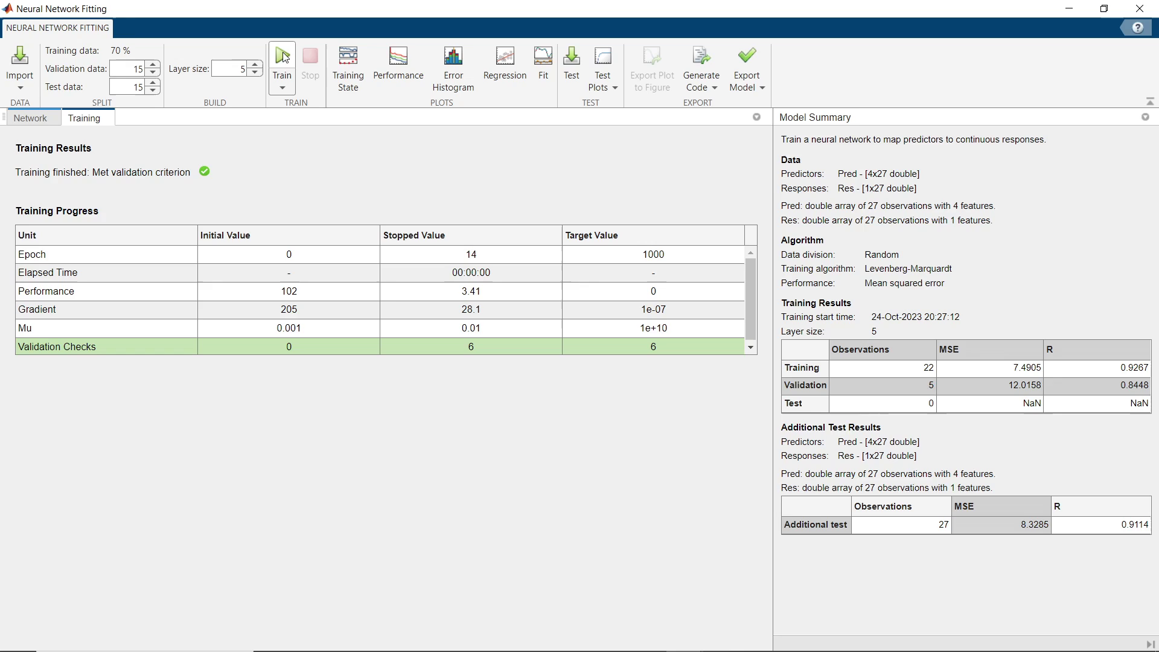
click(253, 67)
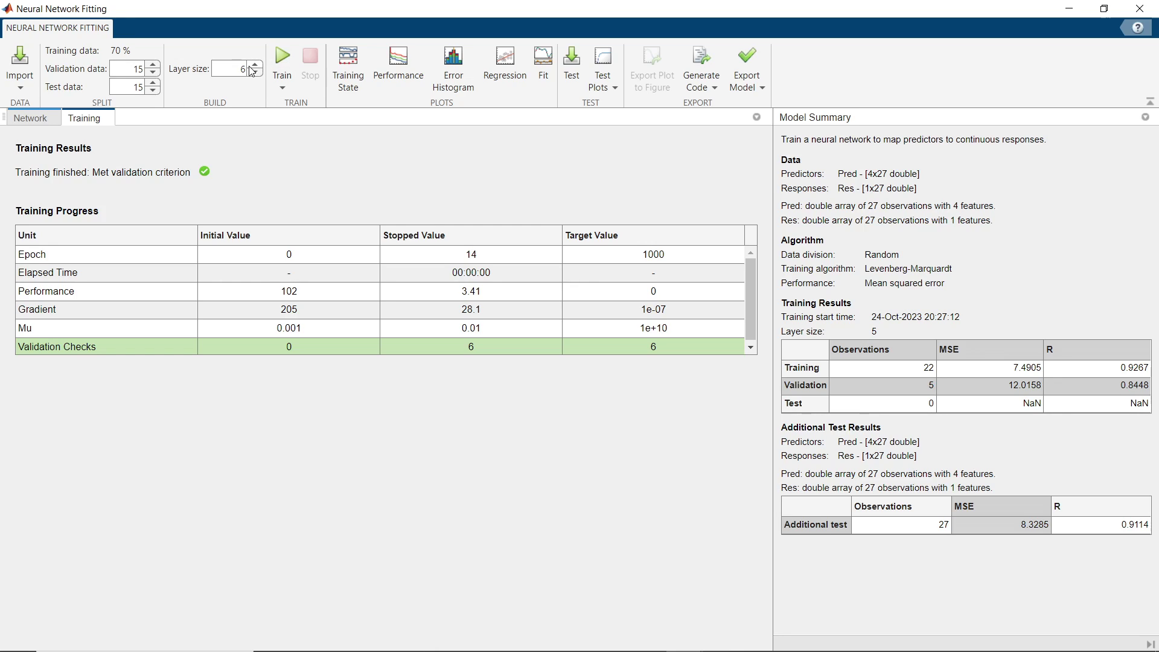
click(256, 73)
click(256, 64)
click(256, 65)
click(256, 65)
click(256, 64)
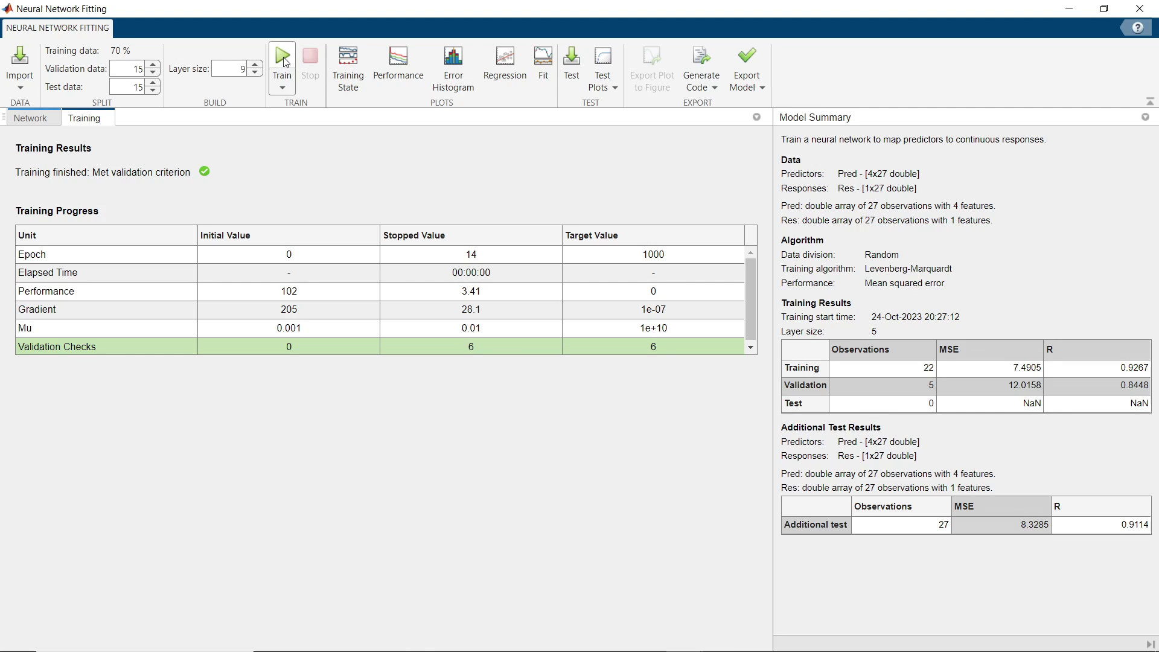
- Train the network with the new split and layer size, replacing the existing model, and check the training R
click(282, 60)
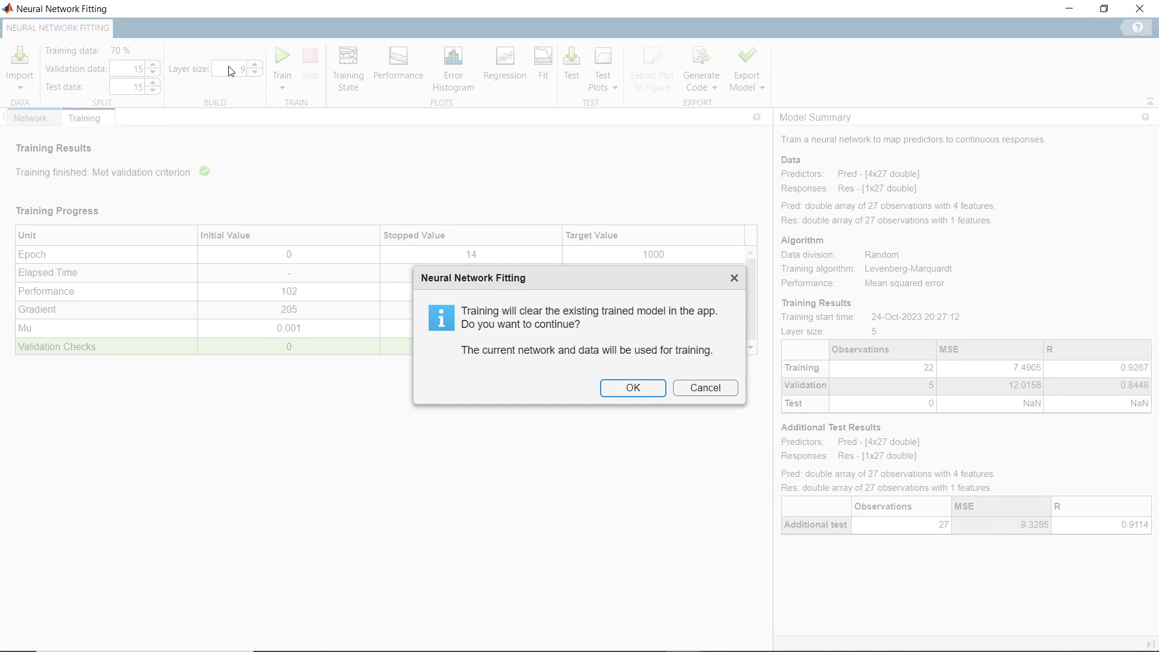
click(622, 387)
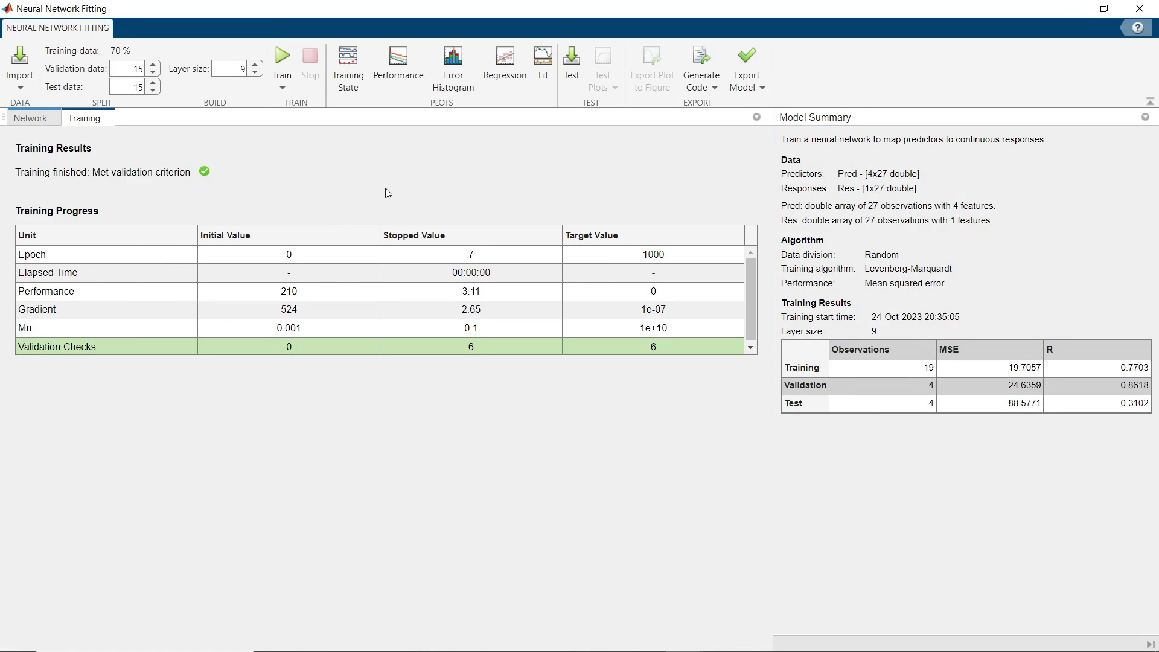
click(1120, 371)
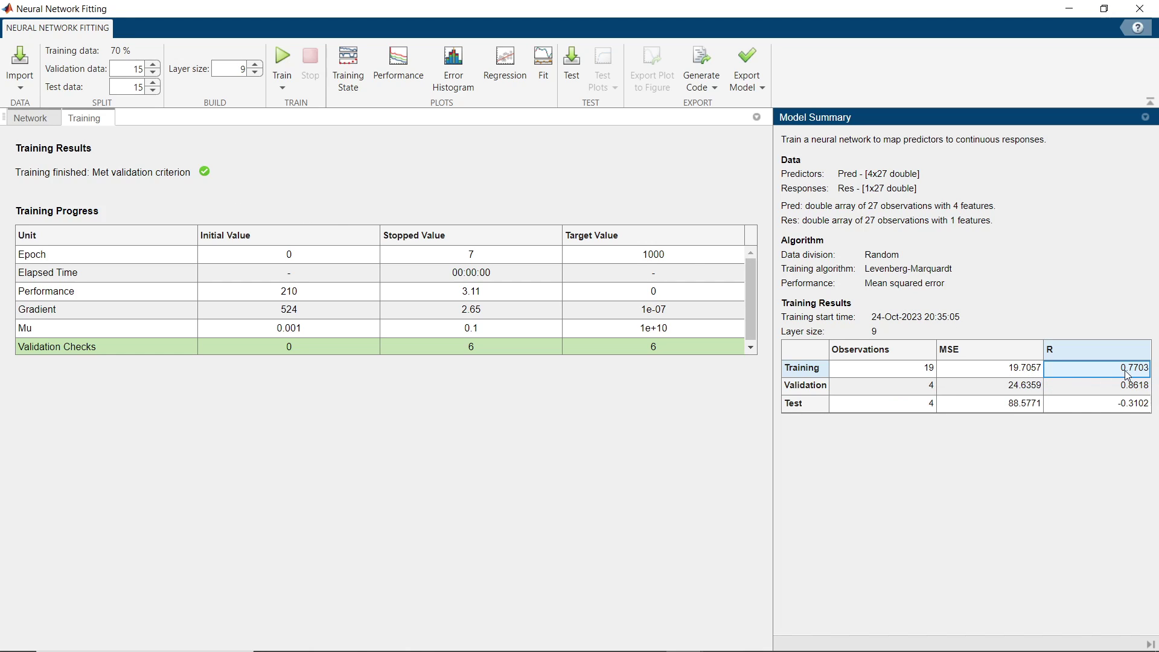
- Retrain the network with the same settings and check the validation and test R values
click(289, 67)
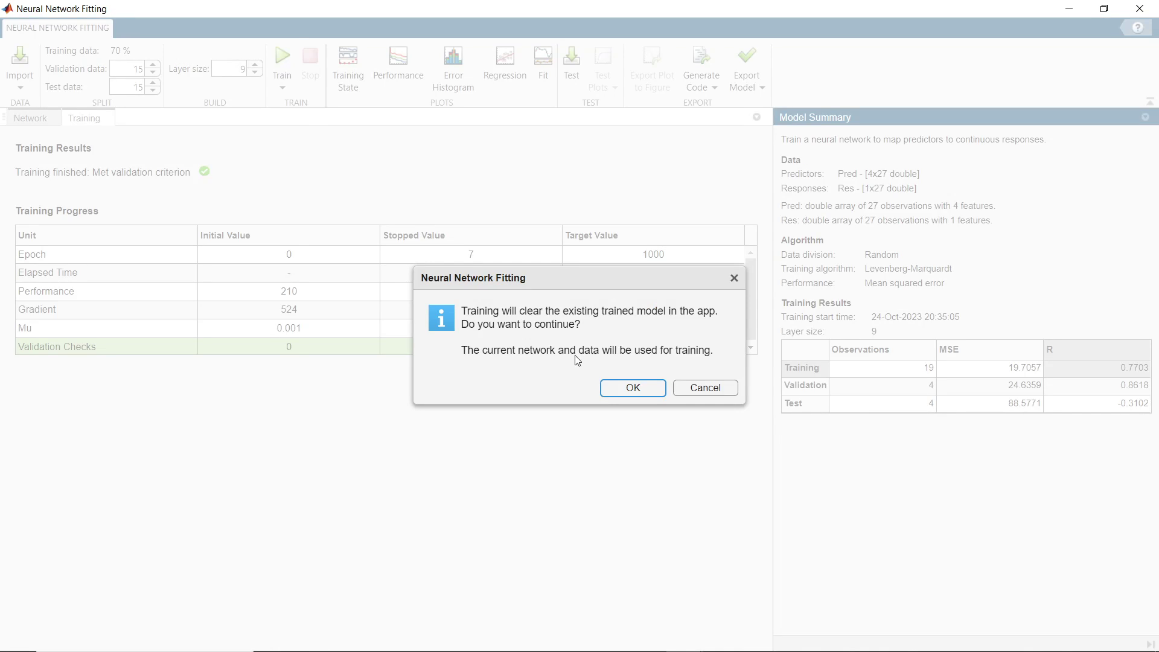
click(621, 386)
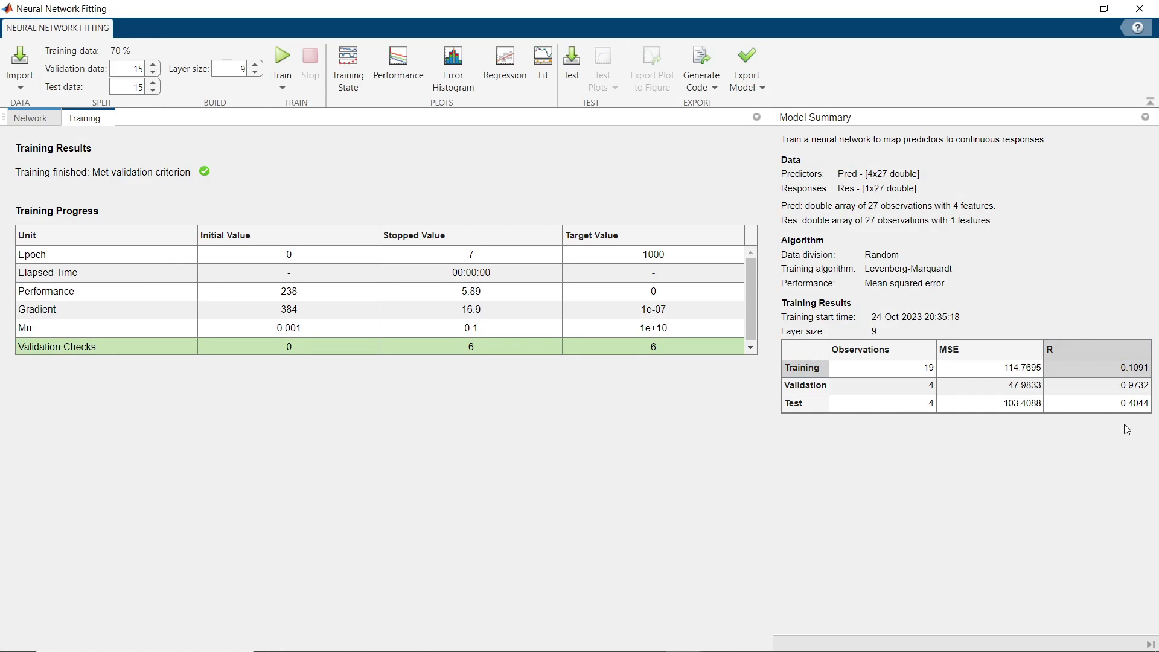
click(1131, 391)
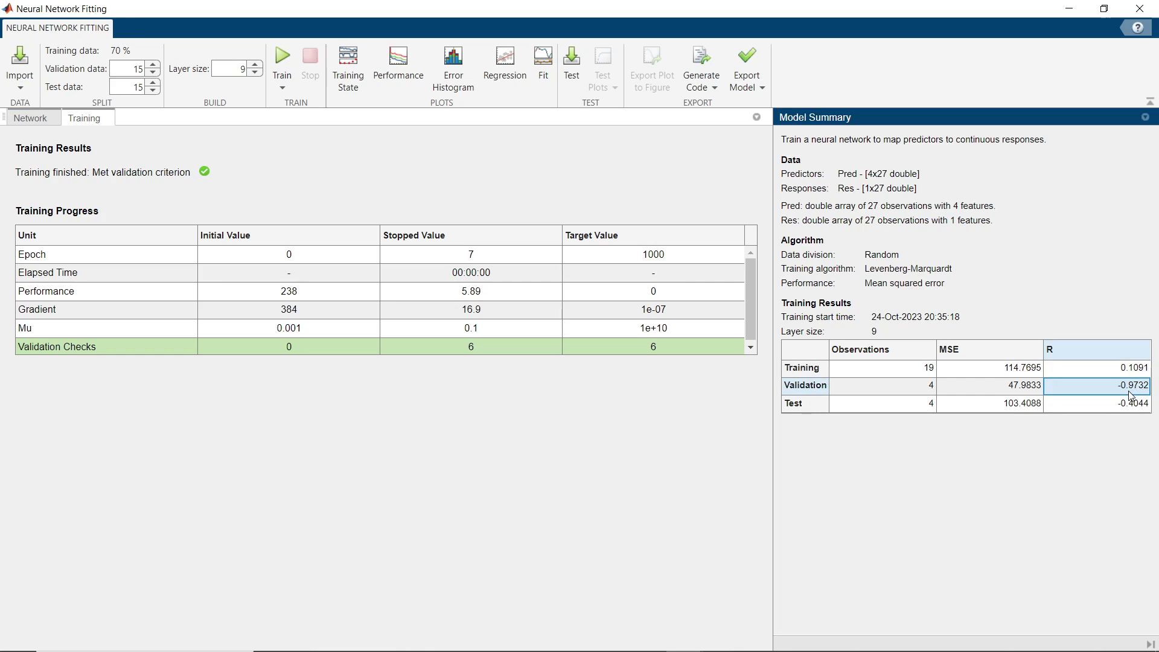
click(1087, 408)
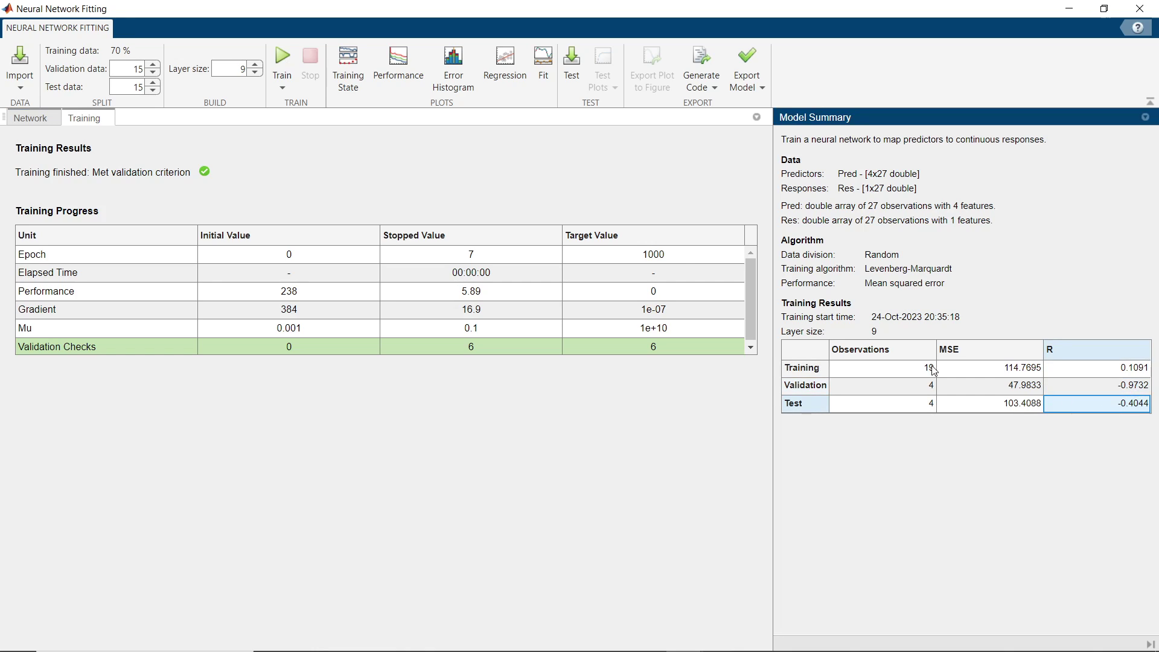
- Train the network again and review the R and MSE values for the training, validation and test sets
click(279, 57)
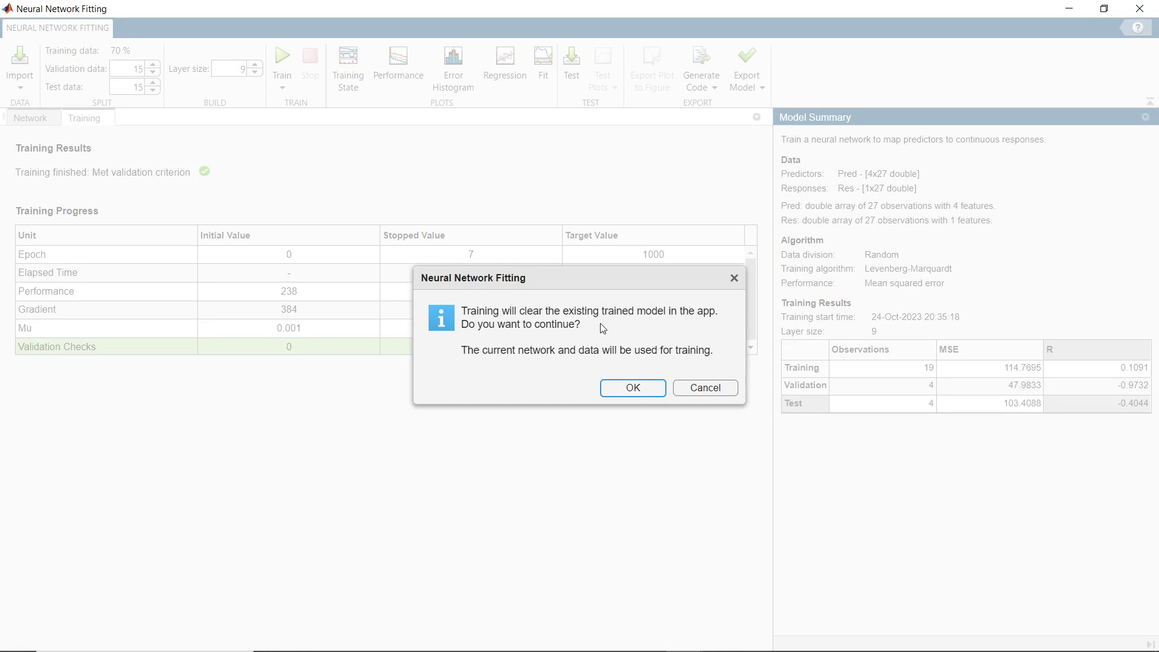
click(616, 390)
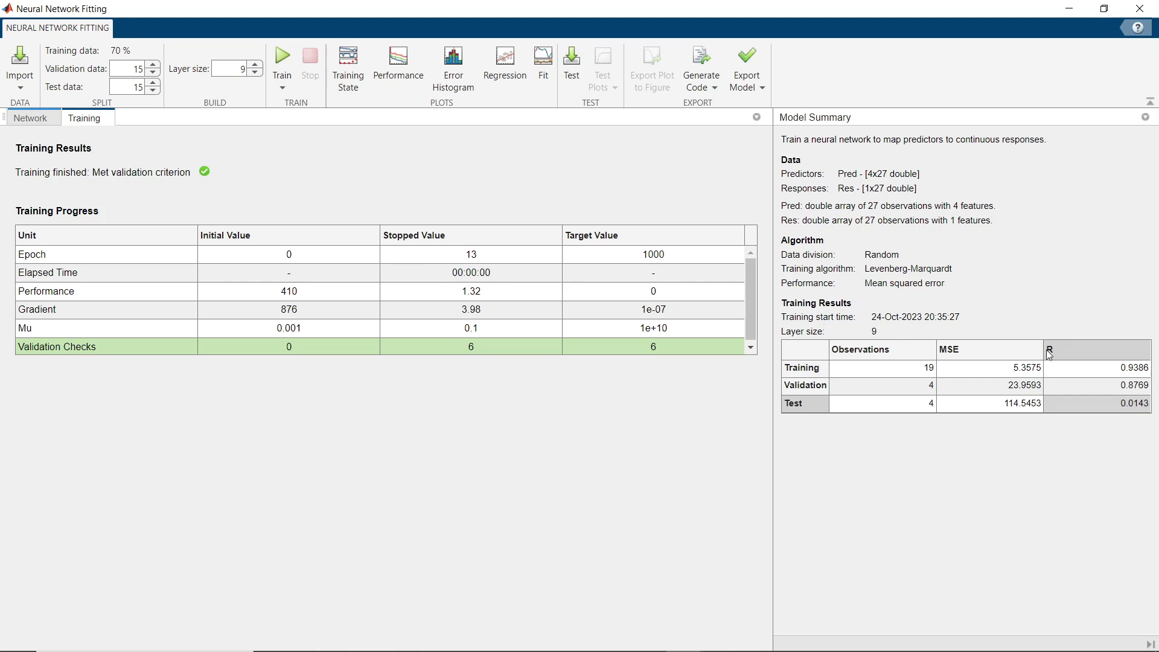
click(1143, 374)
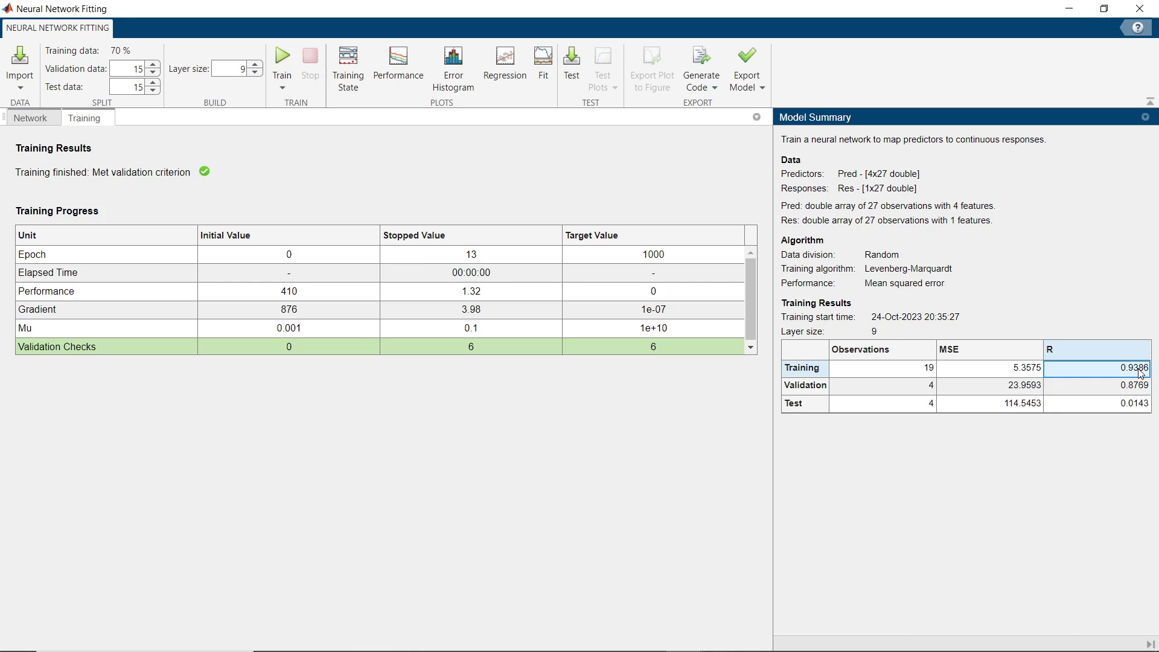
click(1126, 395)
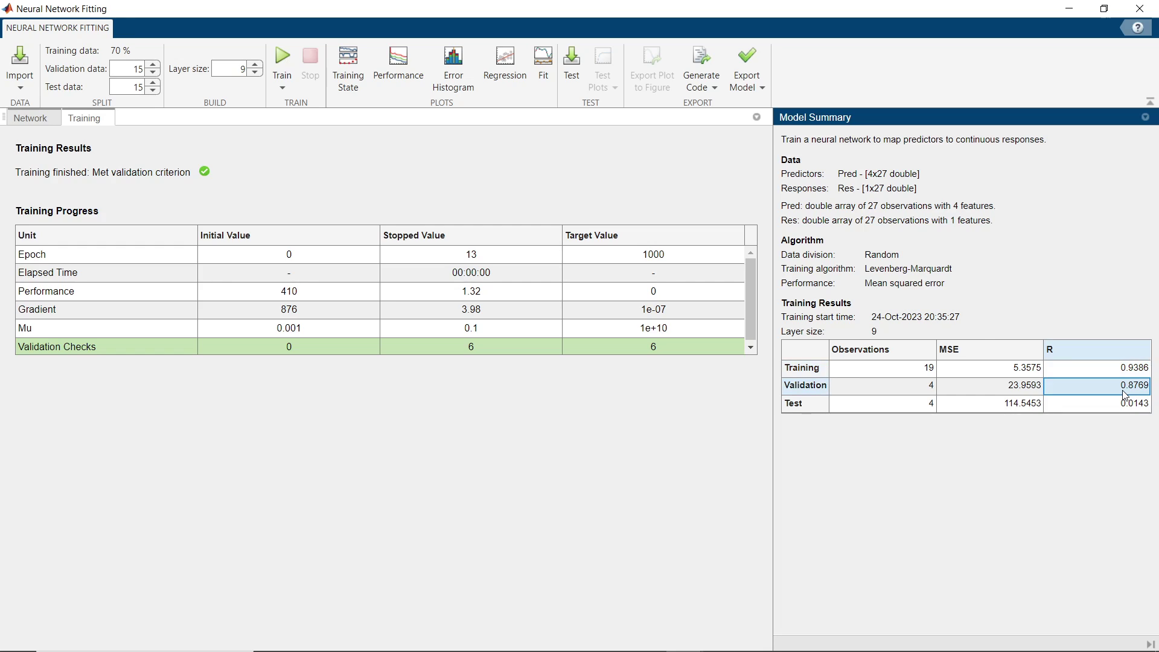
click(1135, 408)
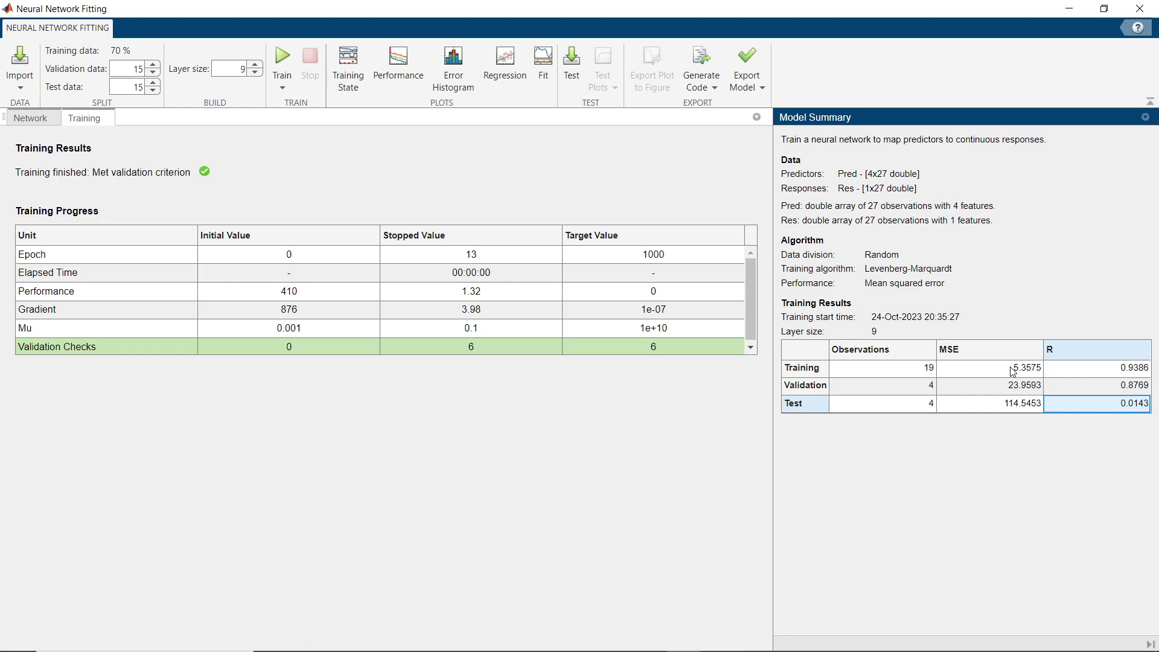
drag(1012, 369, 1005, 406)
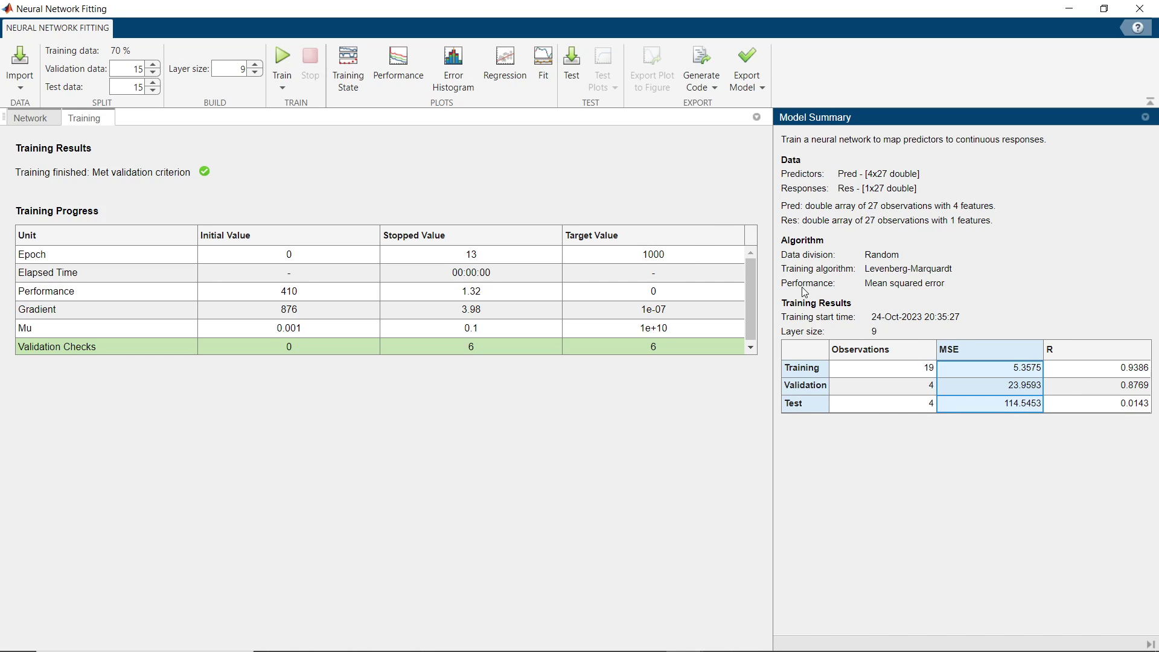
- Retrain the network once more with layer size 9, replacing the current trained model
click(281, 61)
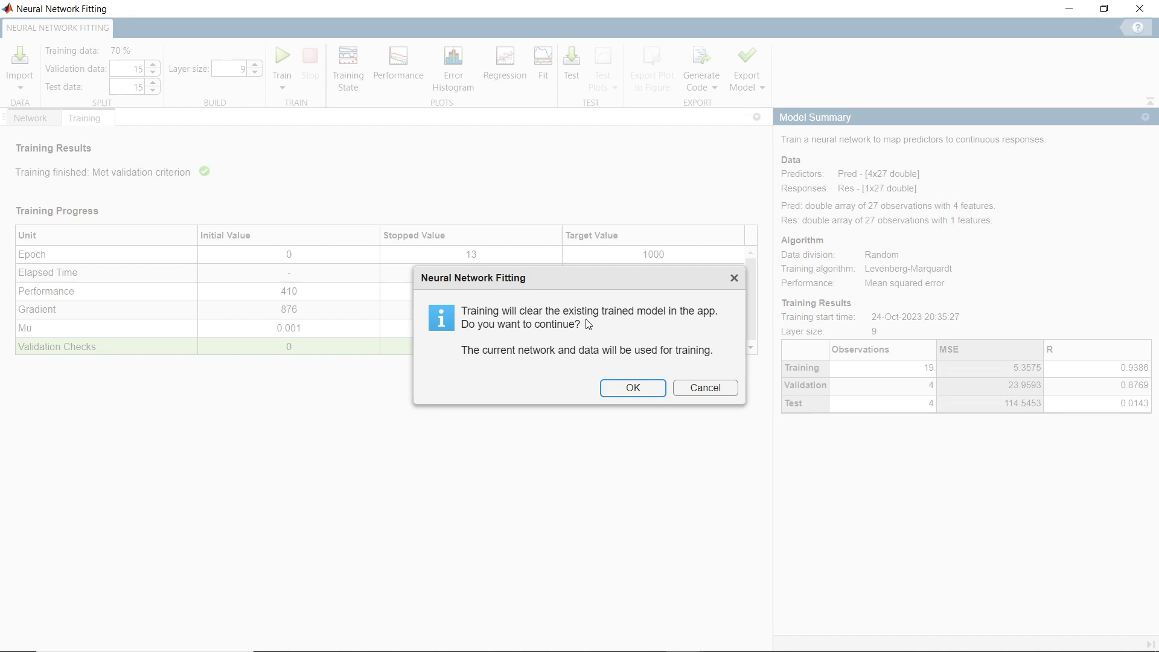
click(617, 390)
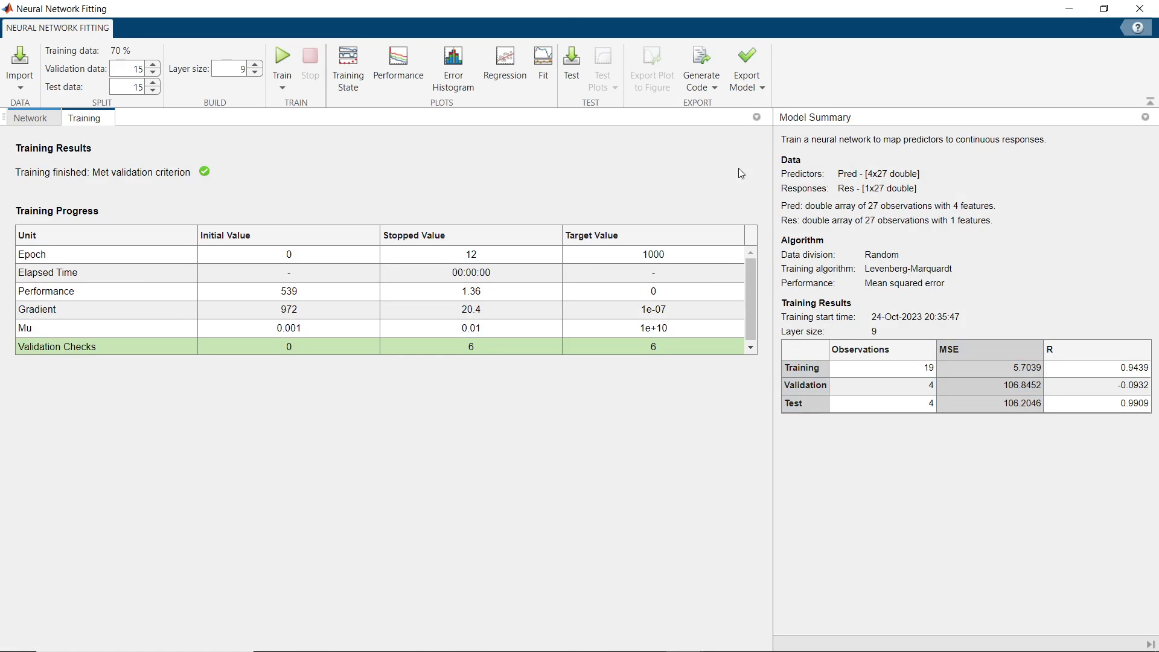
- Export the trained network as a matrix-only function for MATLAB Coder and examine the function name in the generated script's first line
click(752, 96)
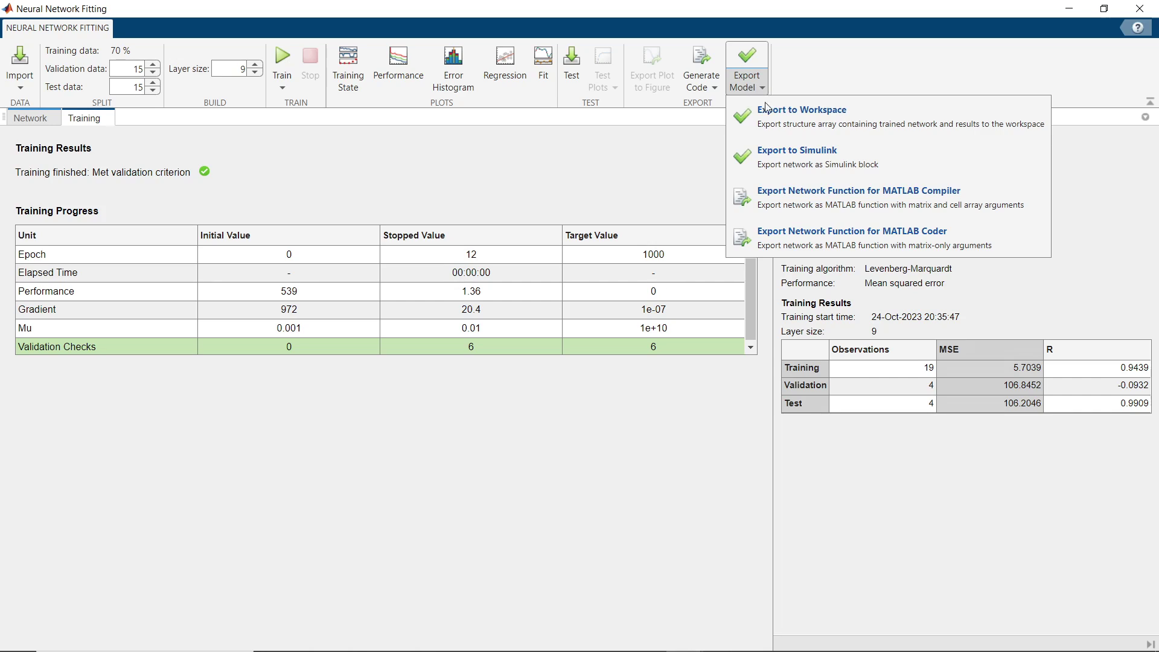
click(877, 236)
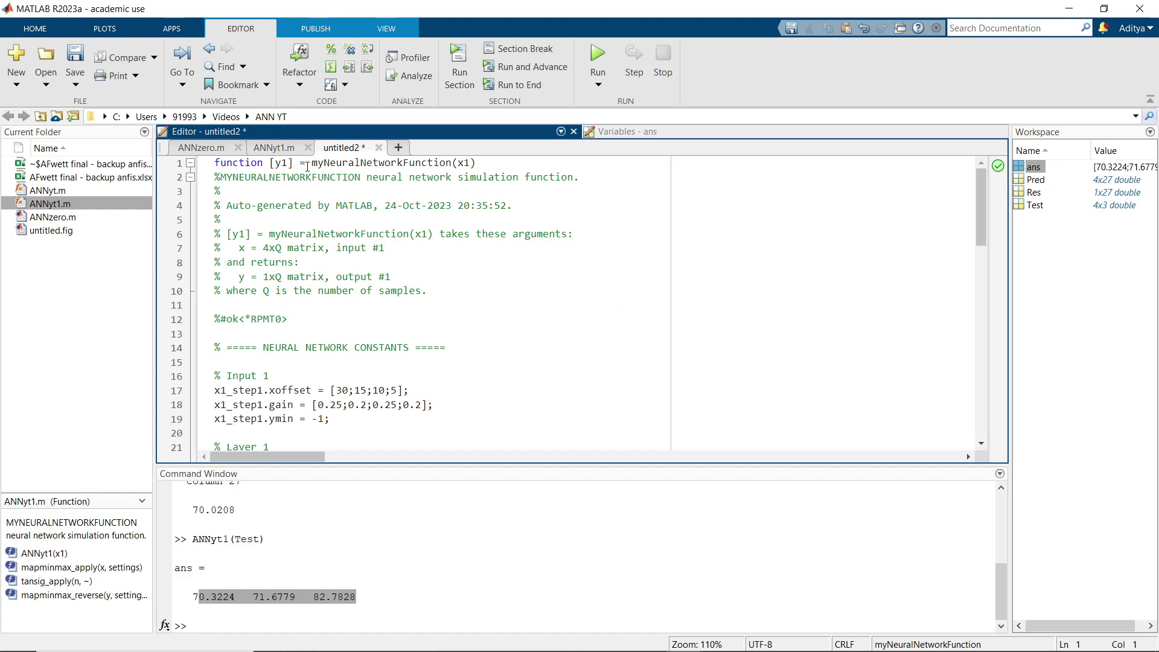
drag(311, 163, 453, 171)
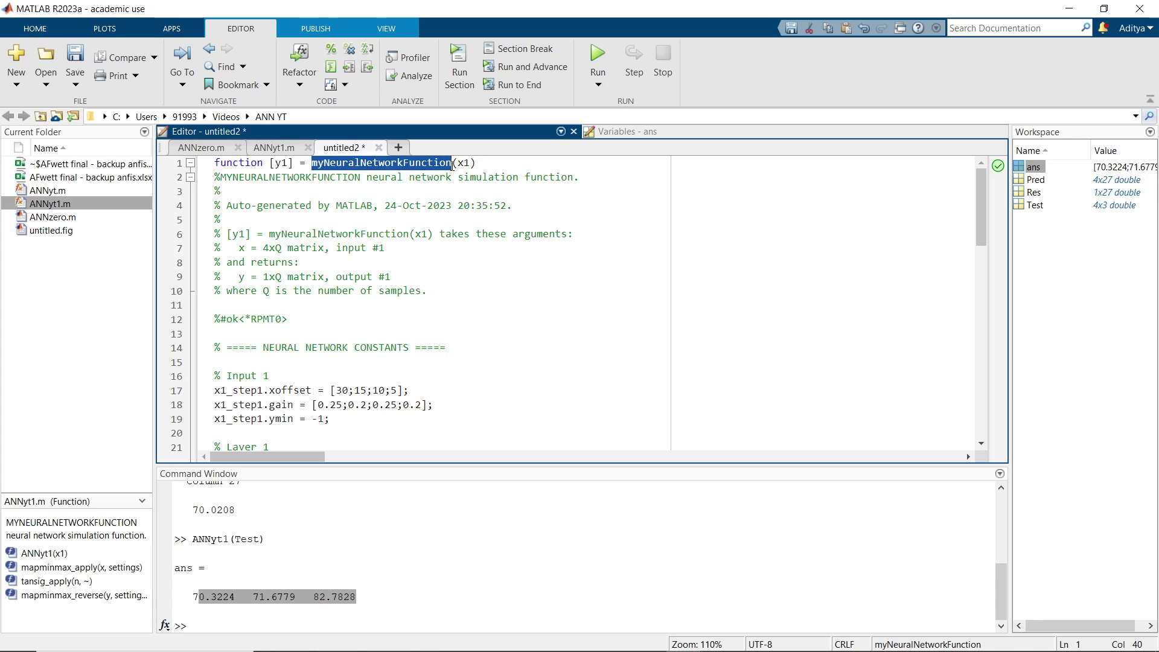
click(372, 513)
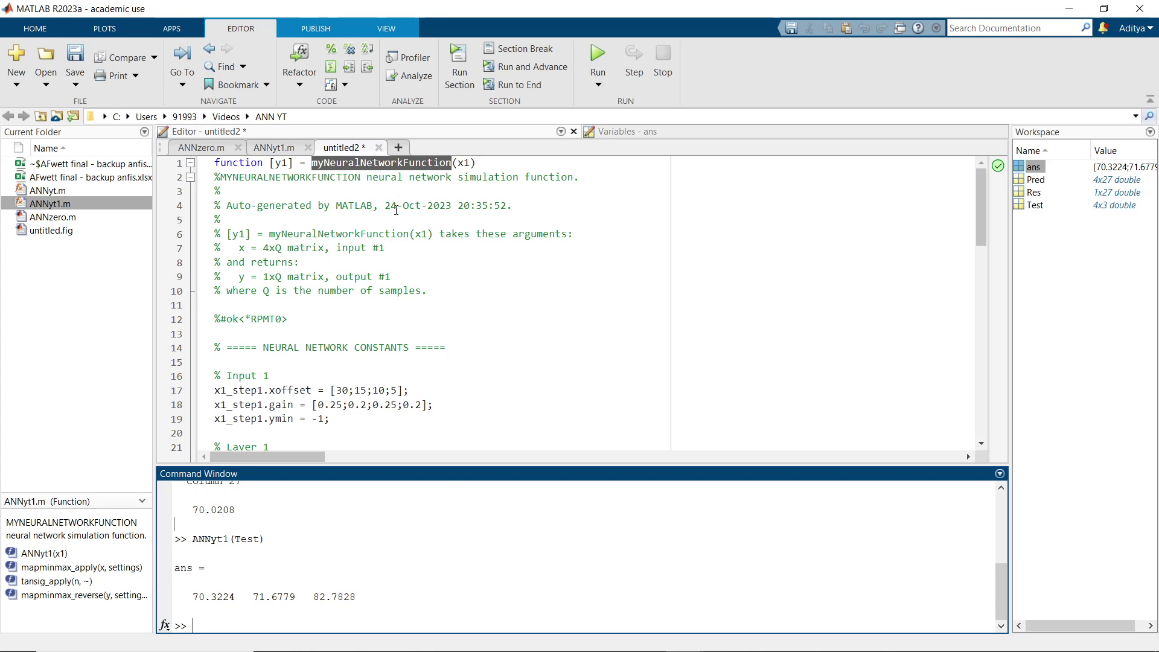
- Switch back to the Neural Network Fitting window and close it
mouse_move(665, 640)
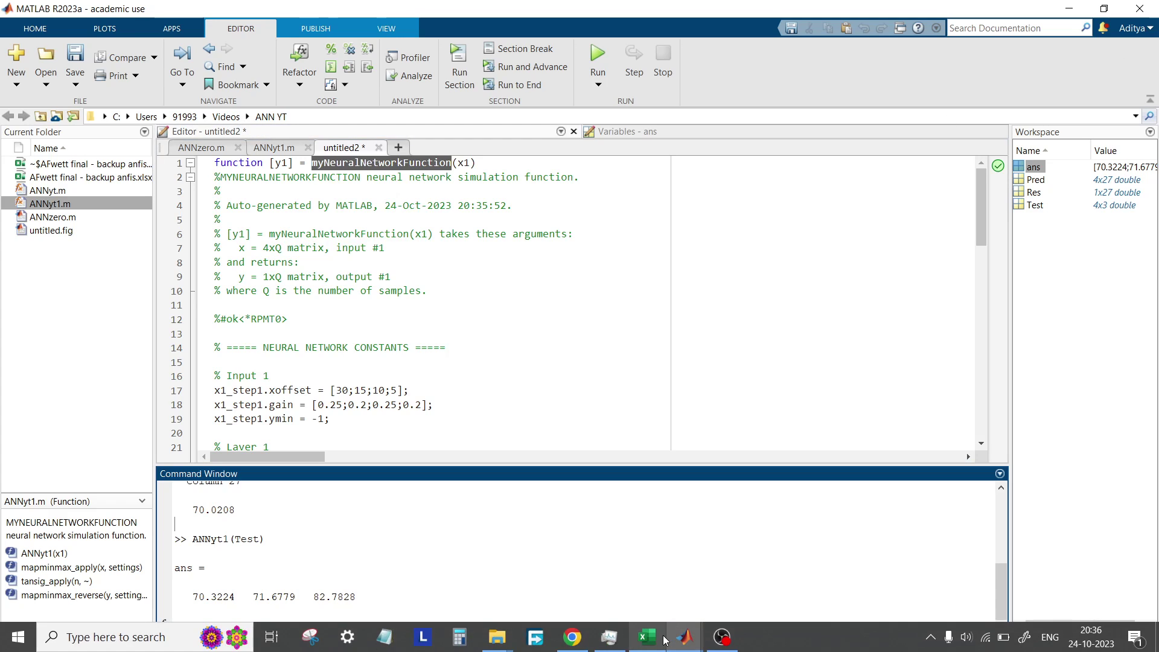
click(731, 568)
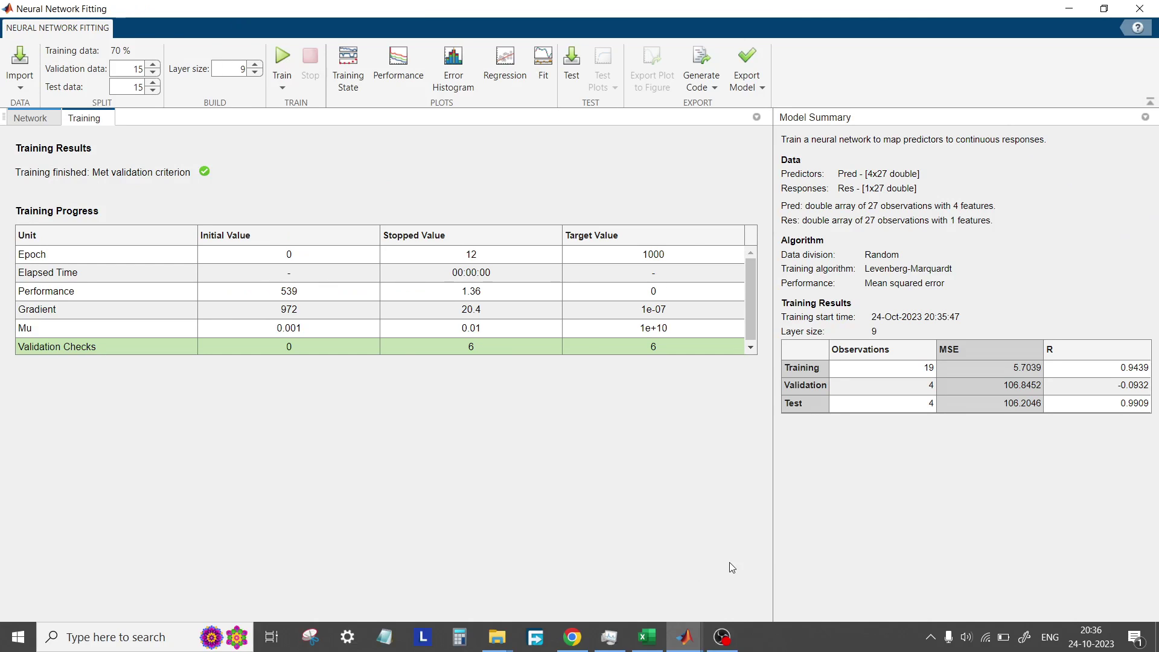
click(1137, 8)
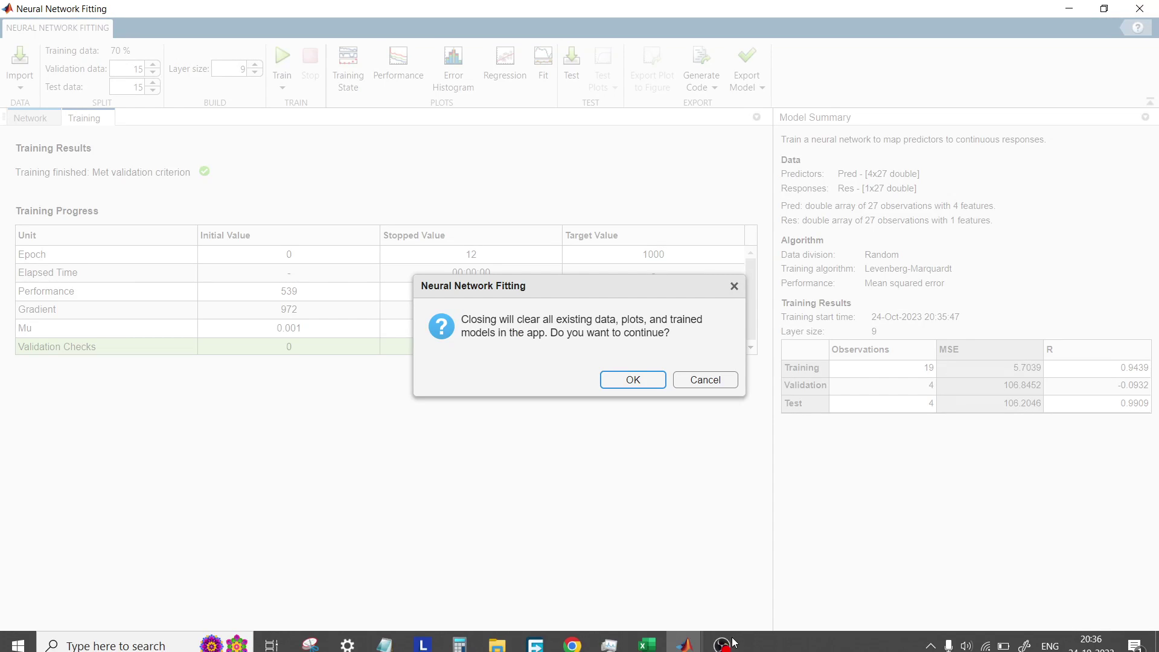